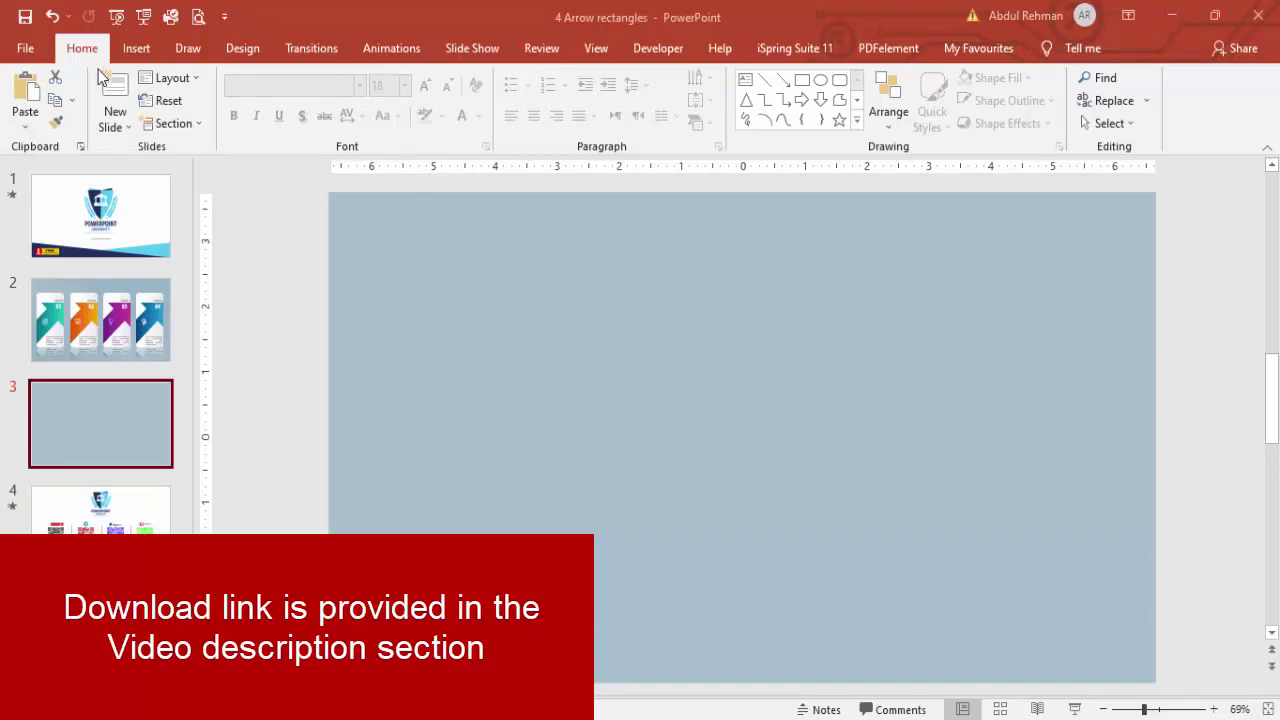
- Draw a tall rounded rectangle on the left of slide 3 with less rounded corners
click(133, 48)
click(298, 105)
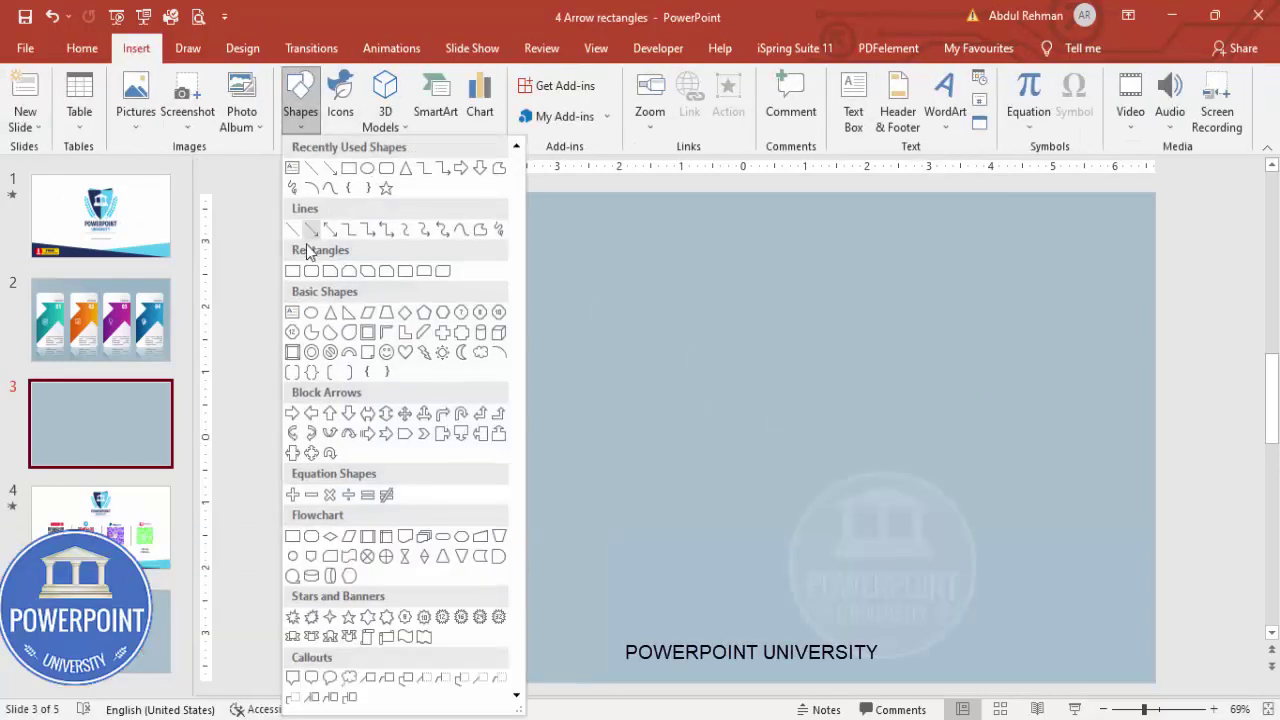
click(316, 278)
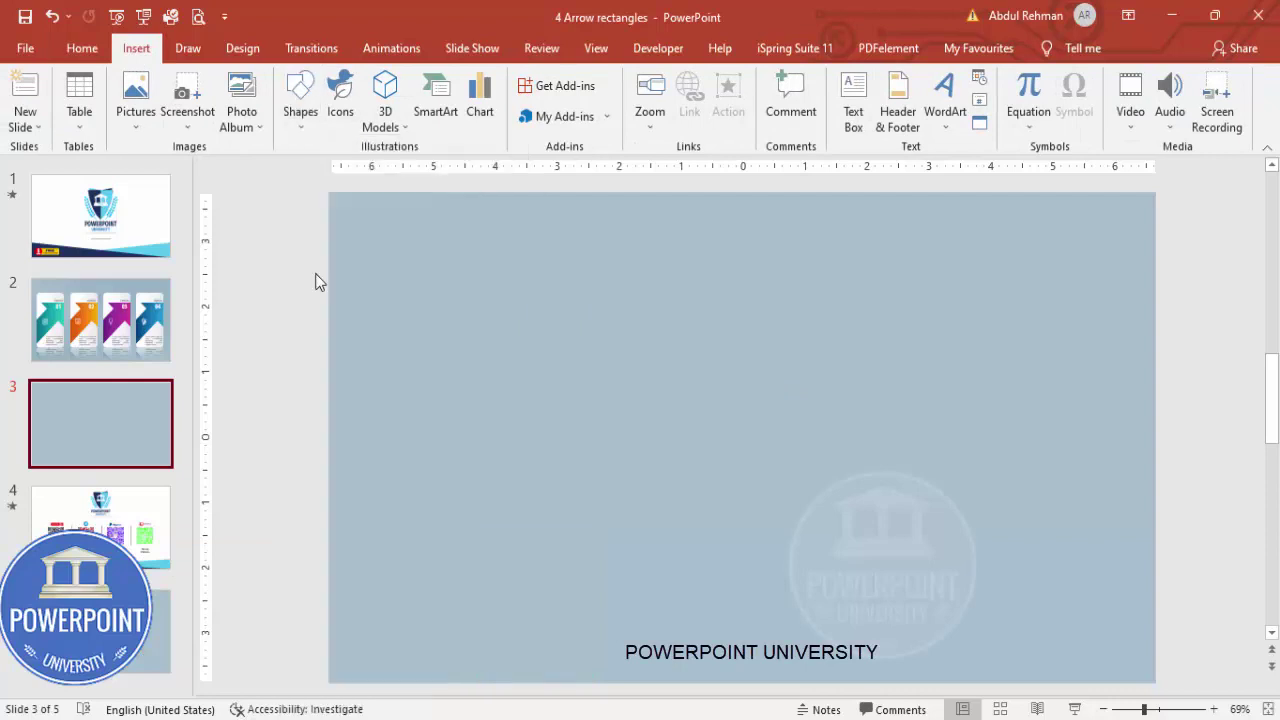
drag(470, 318, 631, 631)
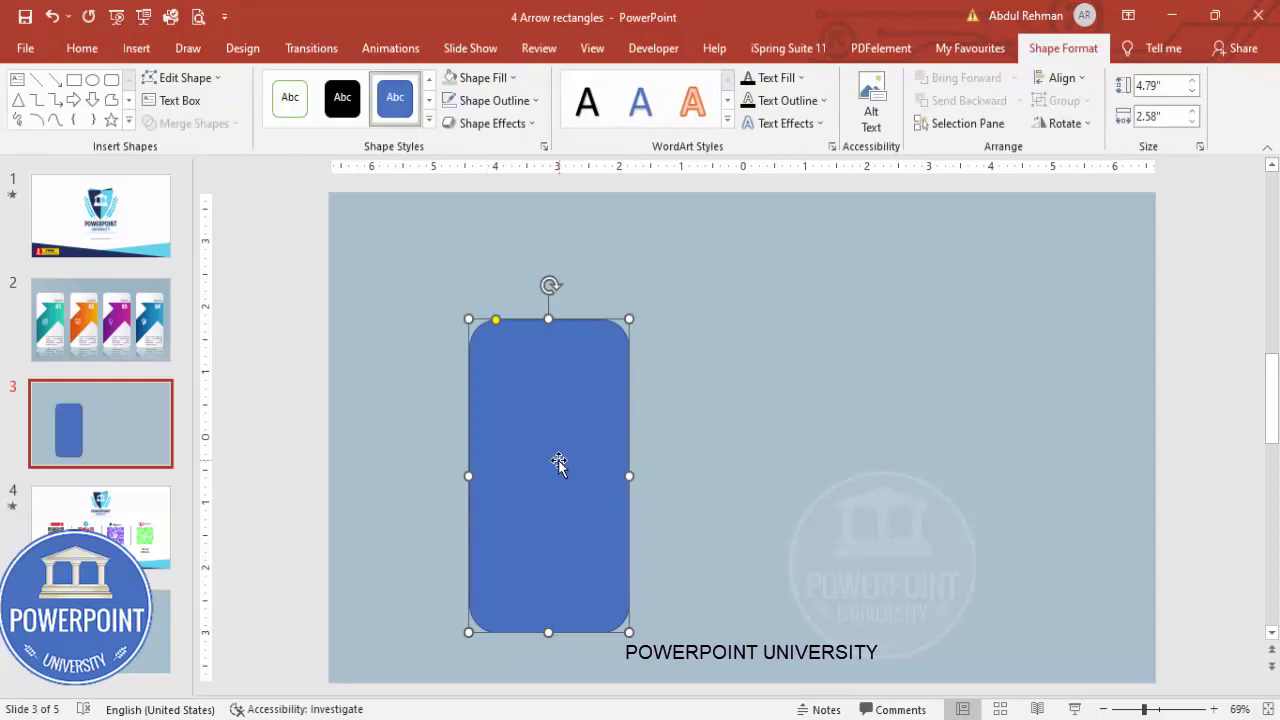
drag(560, 463, 545, 423)
drag(614, 594, 619, 598)
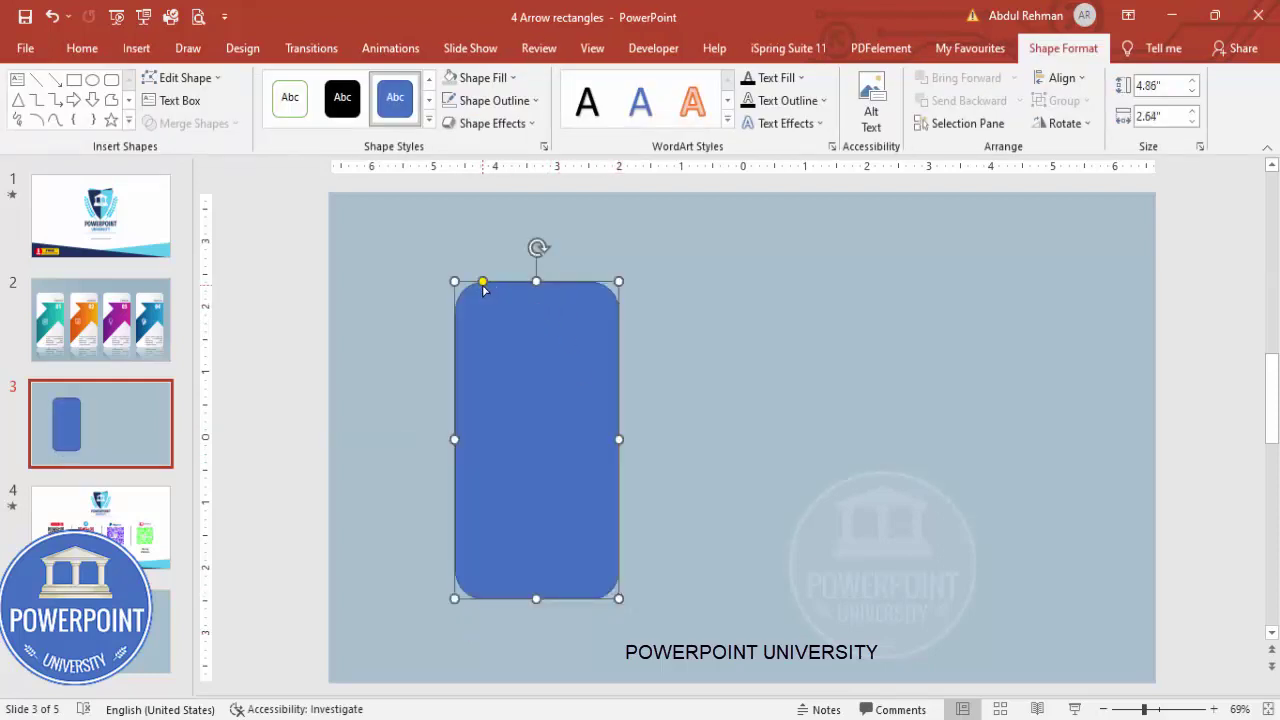
drag(483, 283, 470, 286)
- Remove the rectangle's outline and fill it white
click(694, 333)
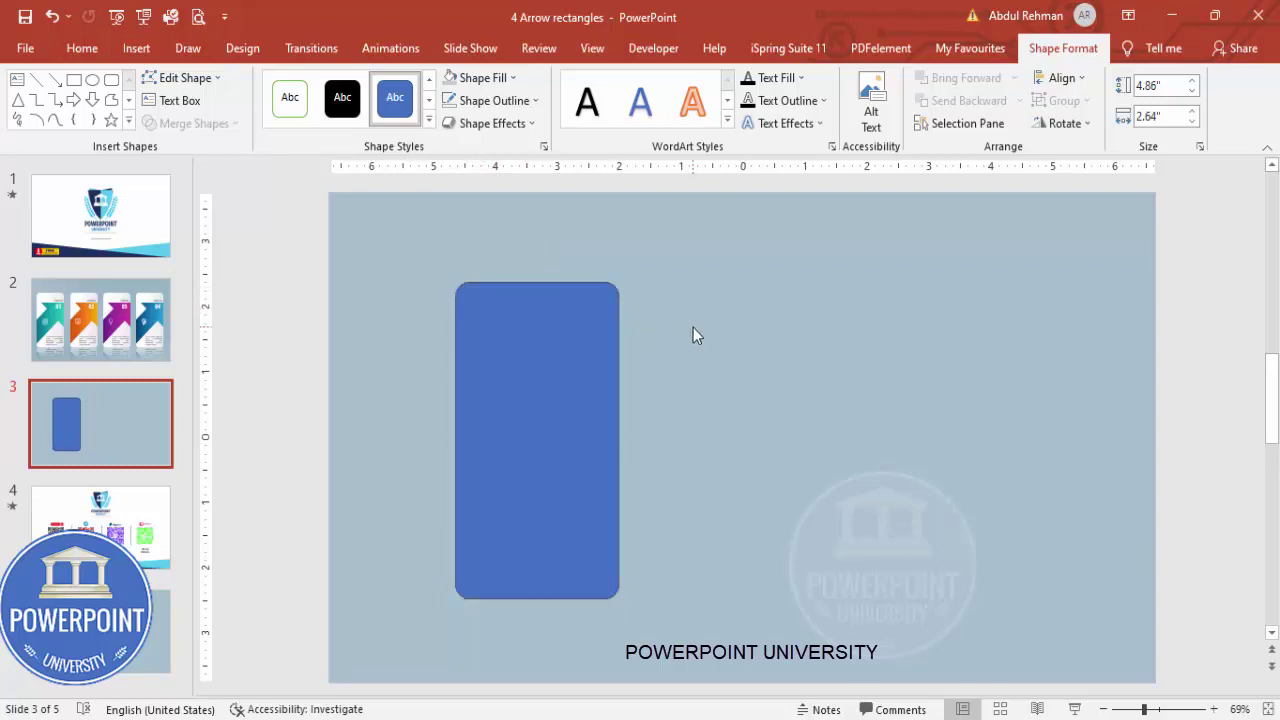
click(613, 328)
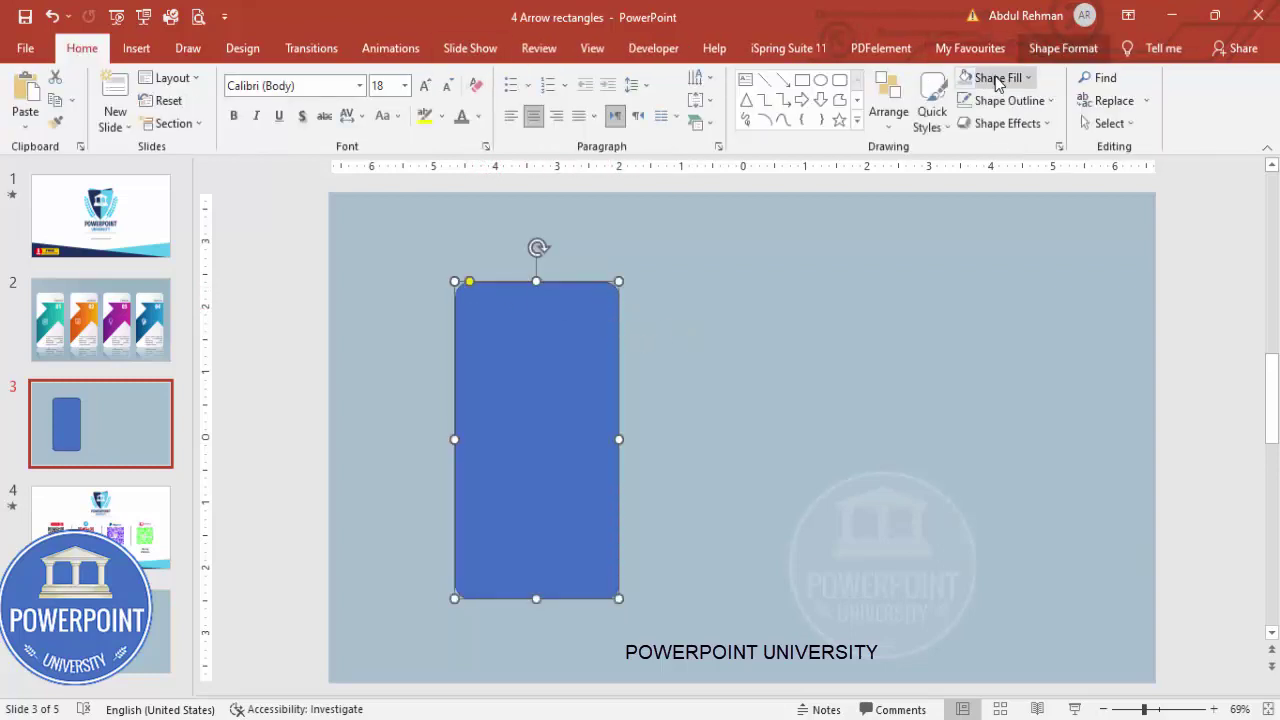
click(1045, 48)
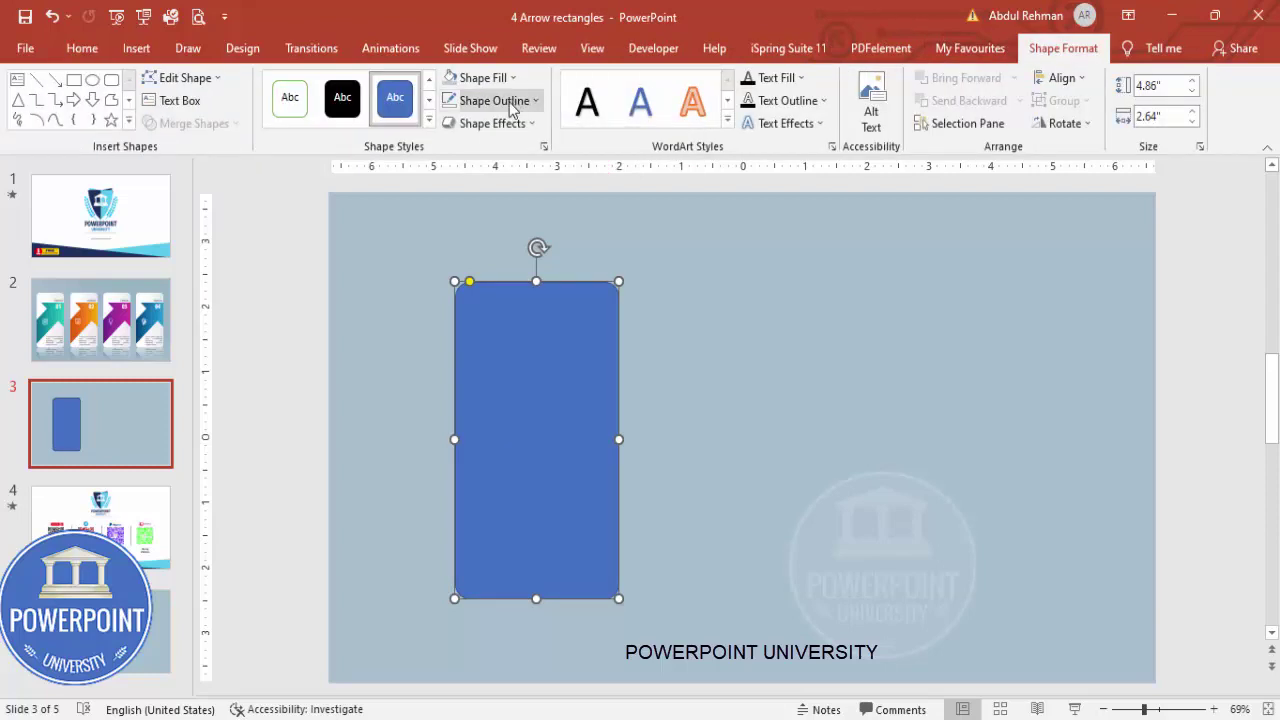
click(514, 100)
click(520, 318)
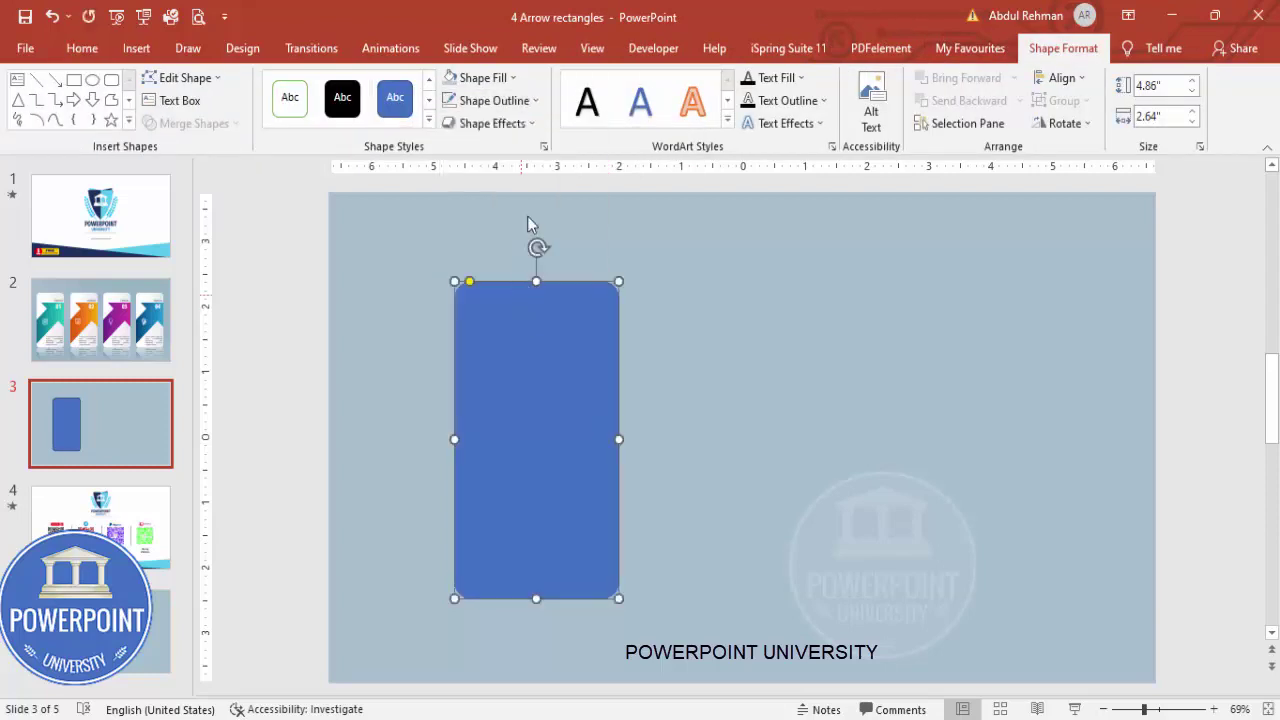
click(483, 77)
click(456, 118)
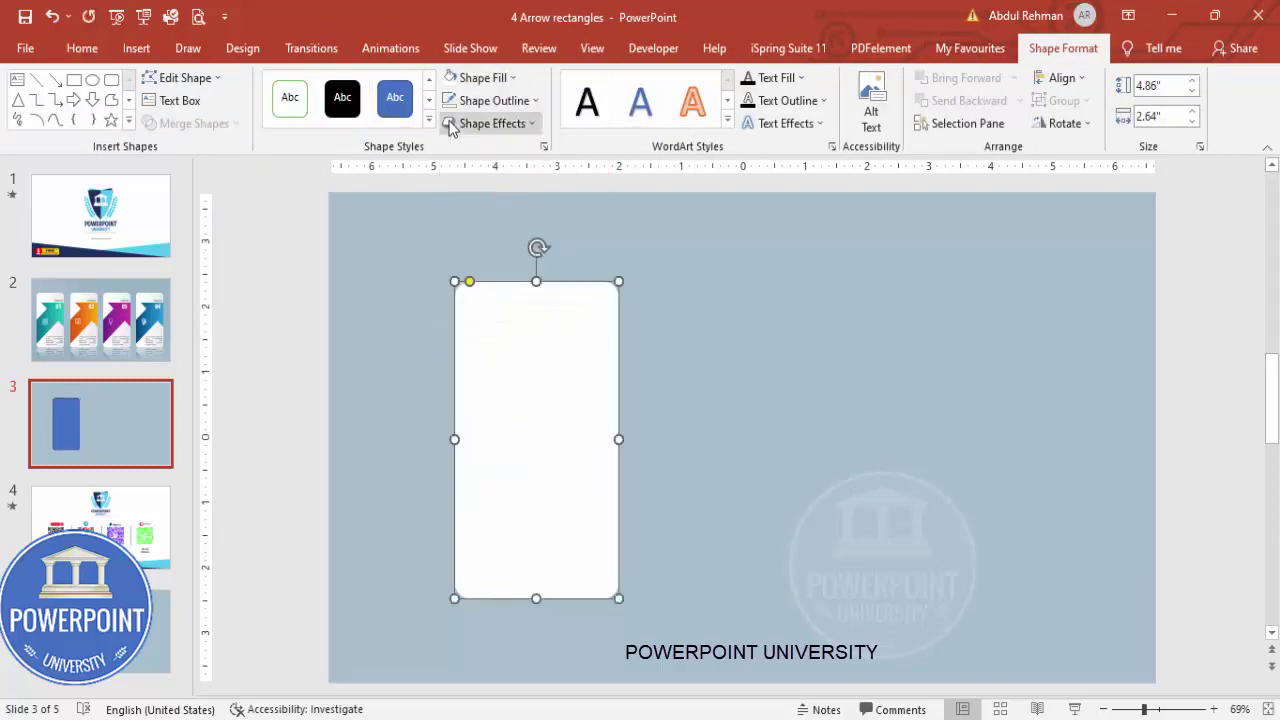
click(660, 370)
click(137, 48)
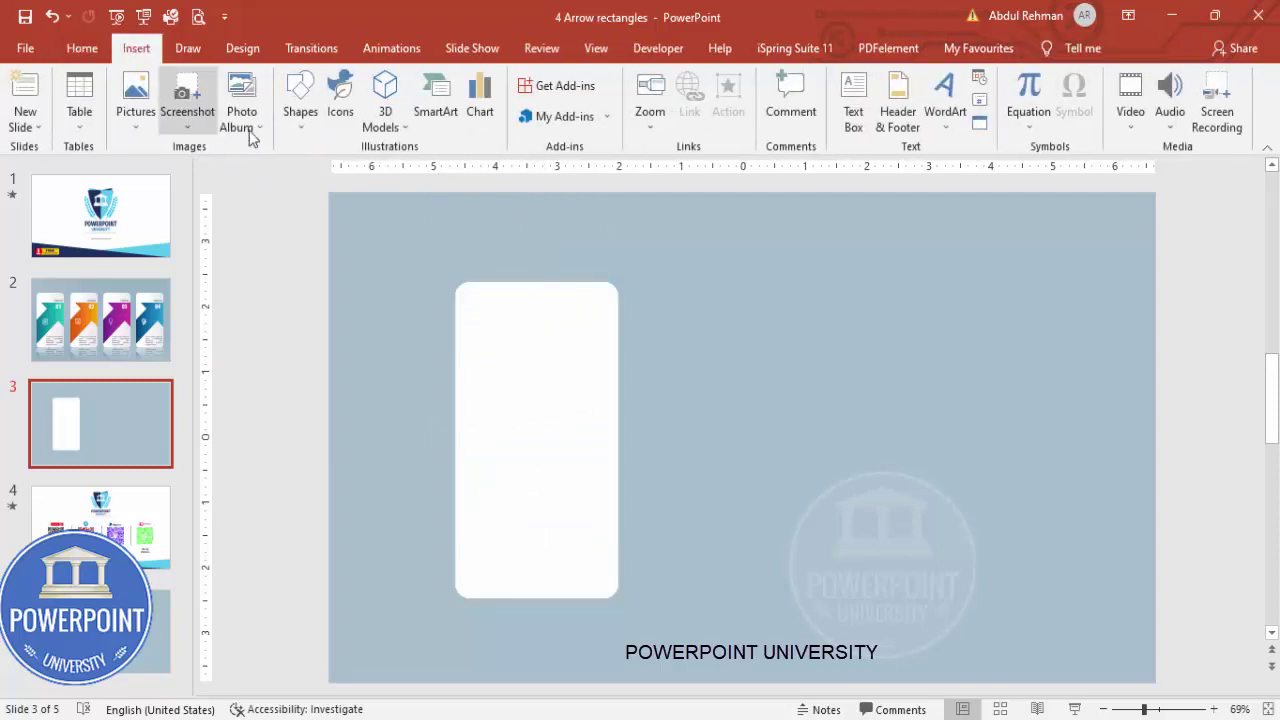
click(300, 118)
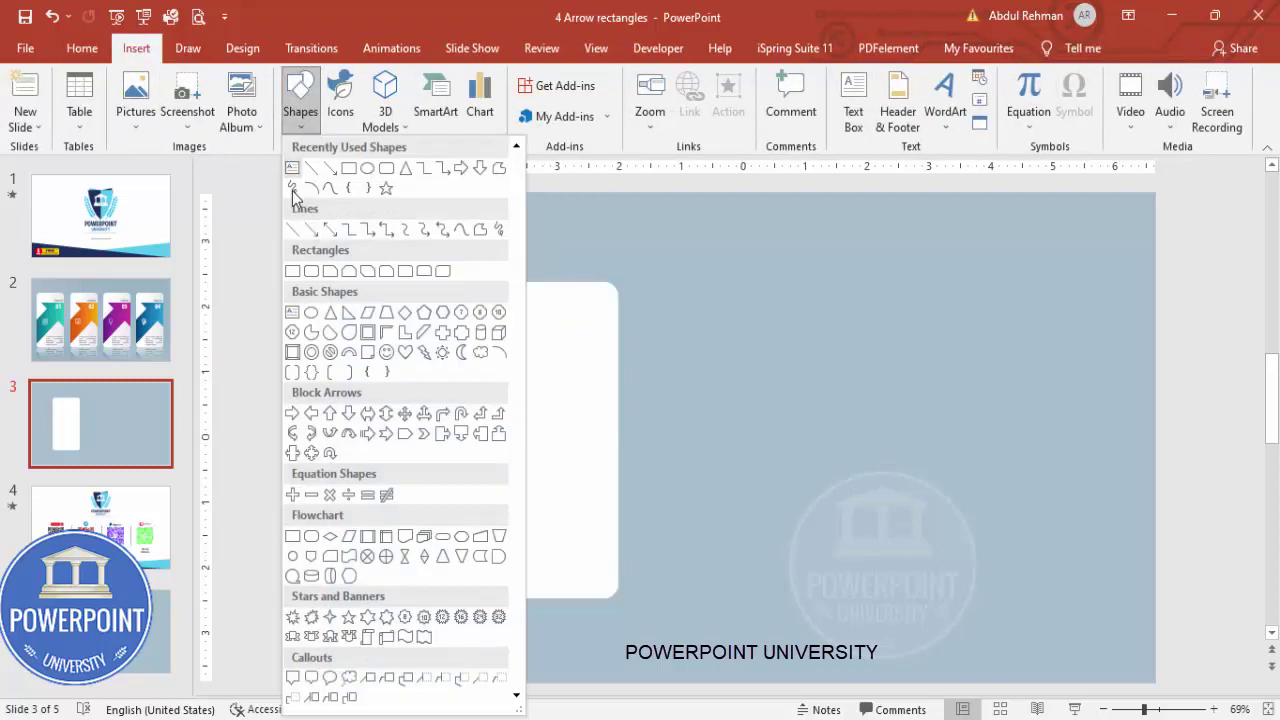
- Draw a right arrow across the white card with no outline
click(294, 412)
drag(474, 372, 773, 584)
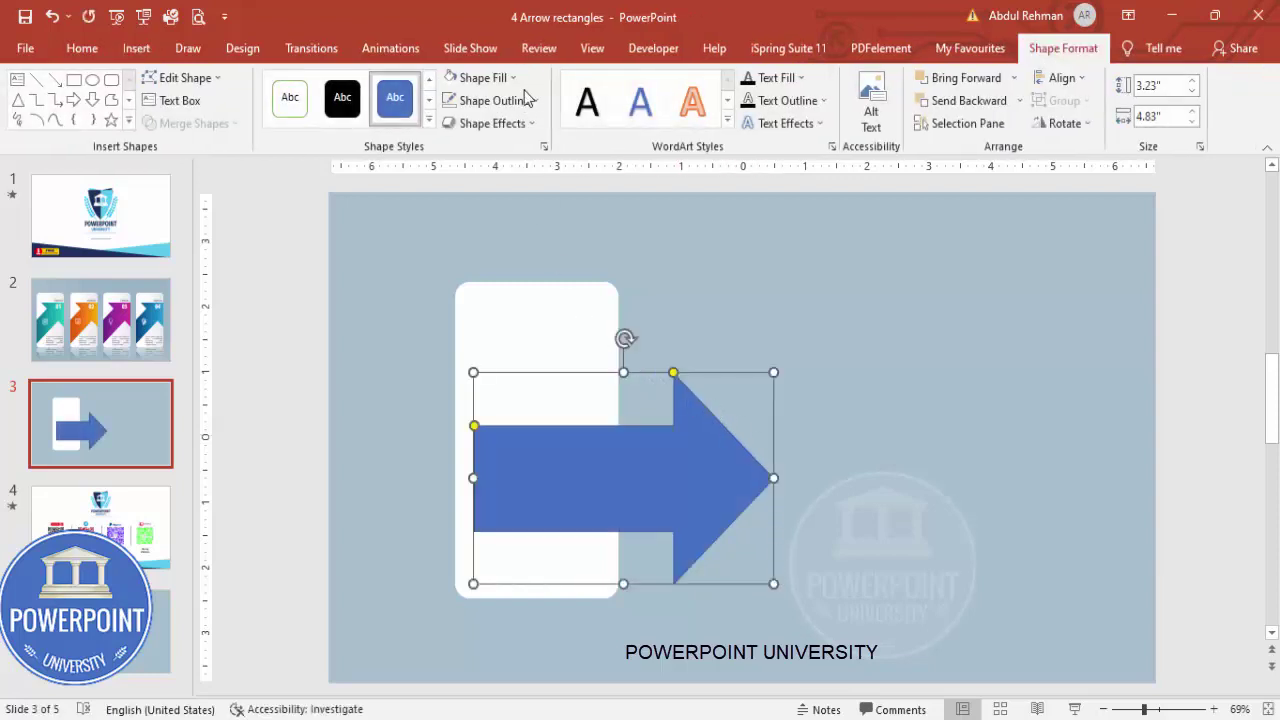
click(530, 100)
click(512, 315)
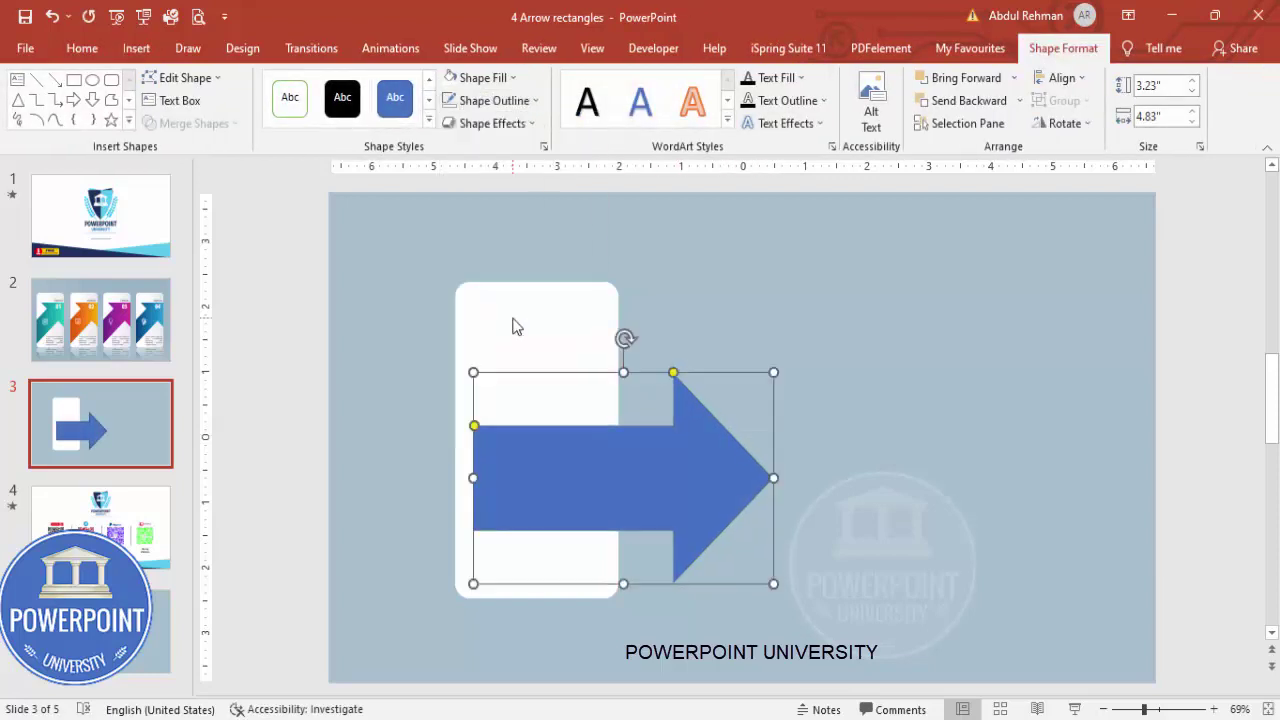
- Make the arrow 38% transparent, then shift it left and tilt it up-right
right_click(664, 514)
click(1160, 473)
drag(1133, 508, 1143, 498)
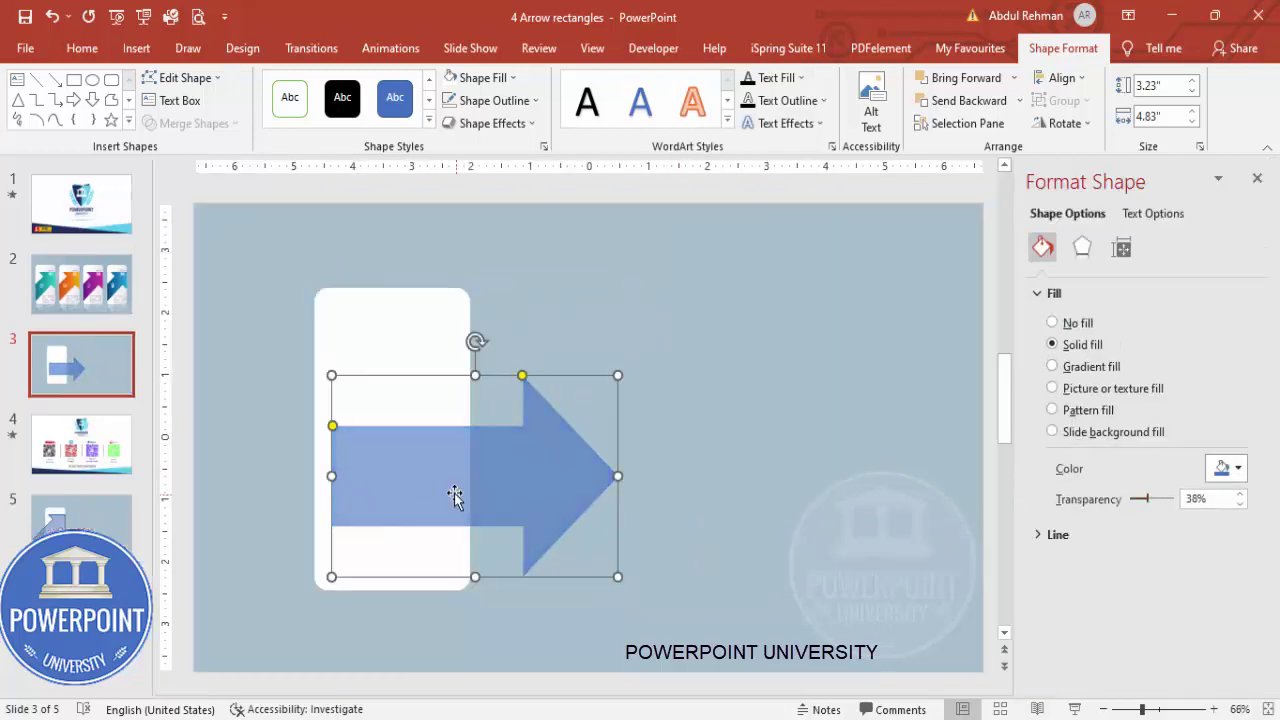
drag(548, 476, 486, 455)
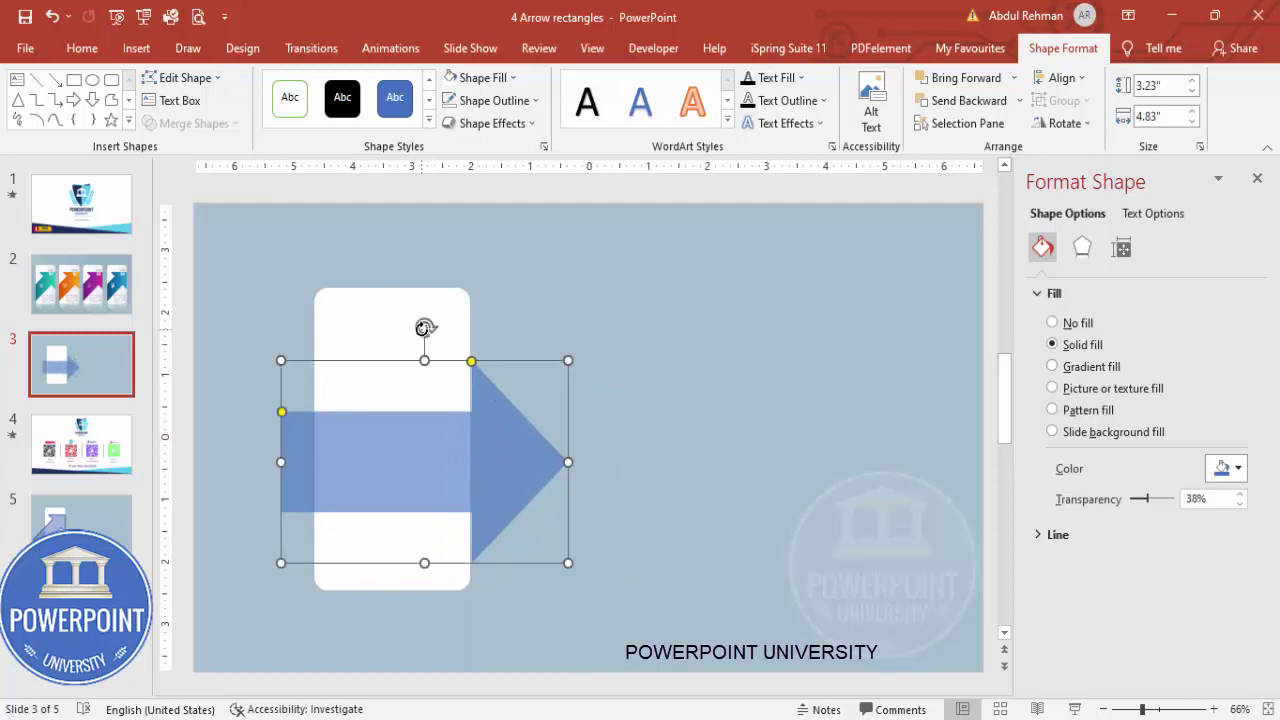
drag(424, 328, 366, 344)
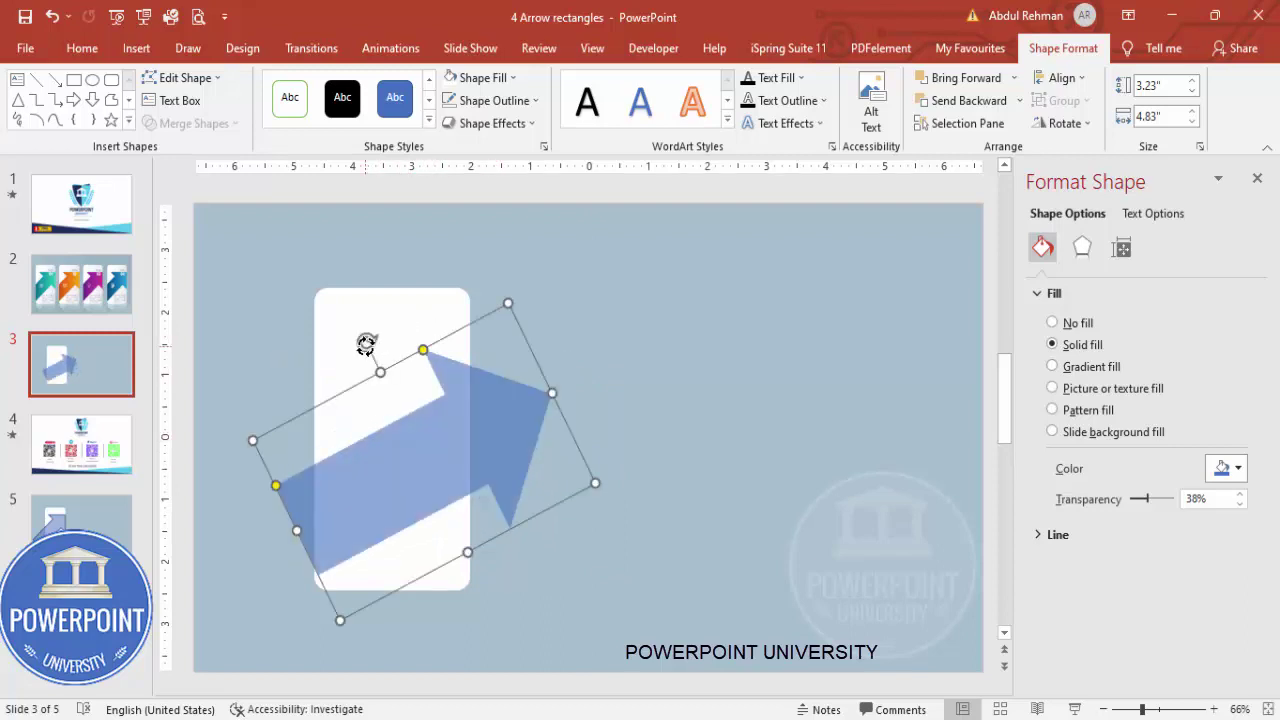
- Undo the free rotation, rotate the arrow to 45° and place it over the card's lower-left
key(ctrl+z)
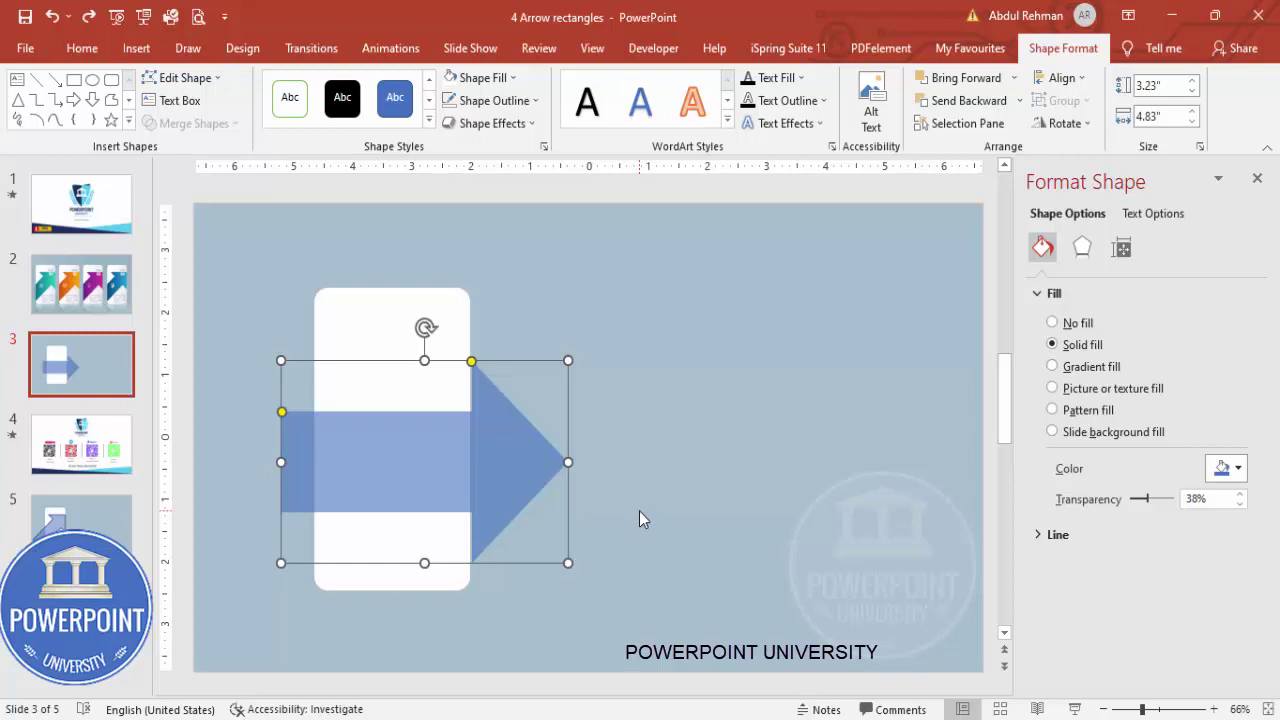
key(alt+Left)
key(alt+Left)
key(alt+Left)
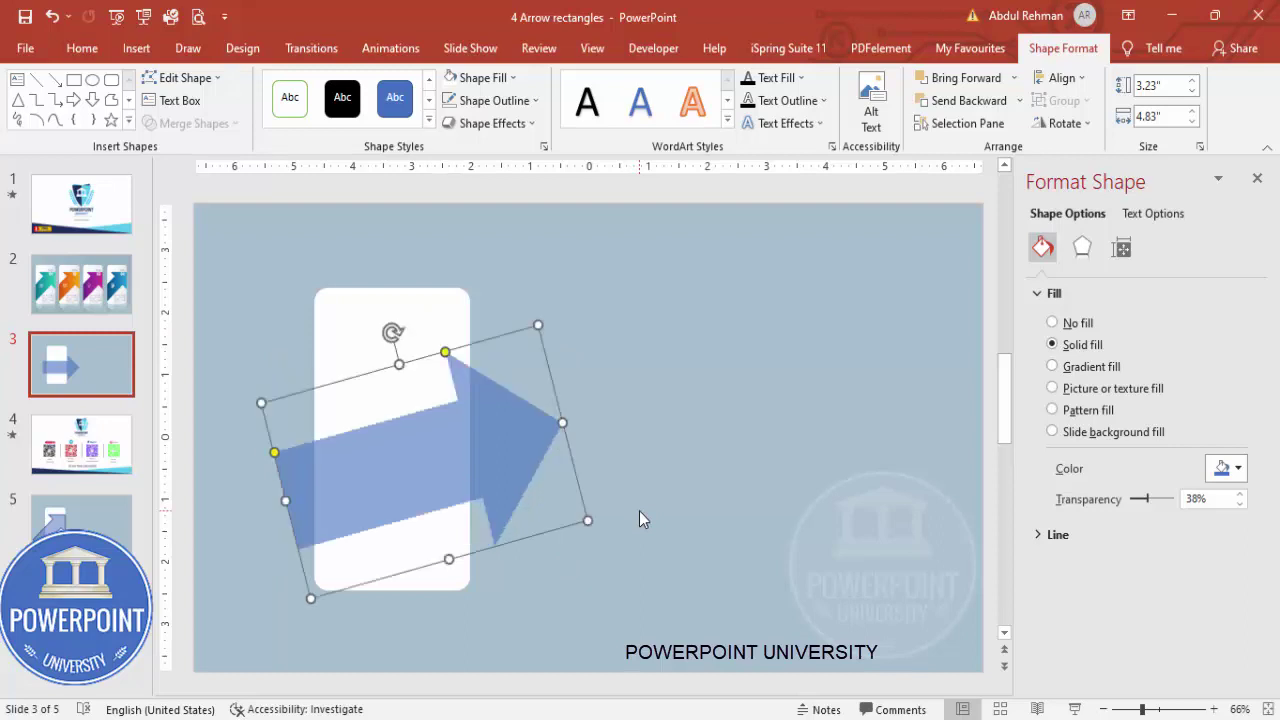
key(alt+Left)
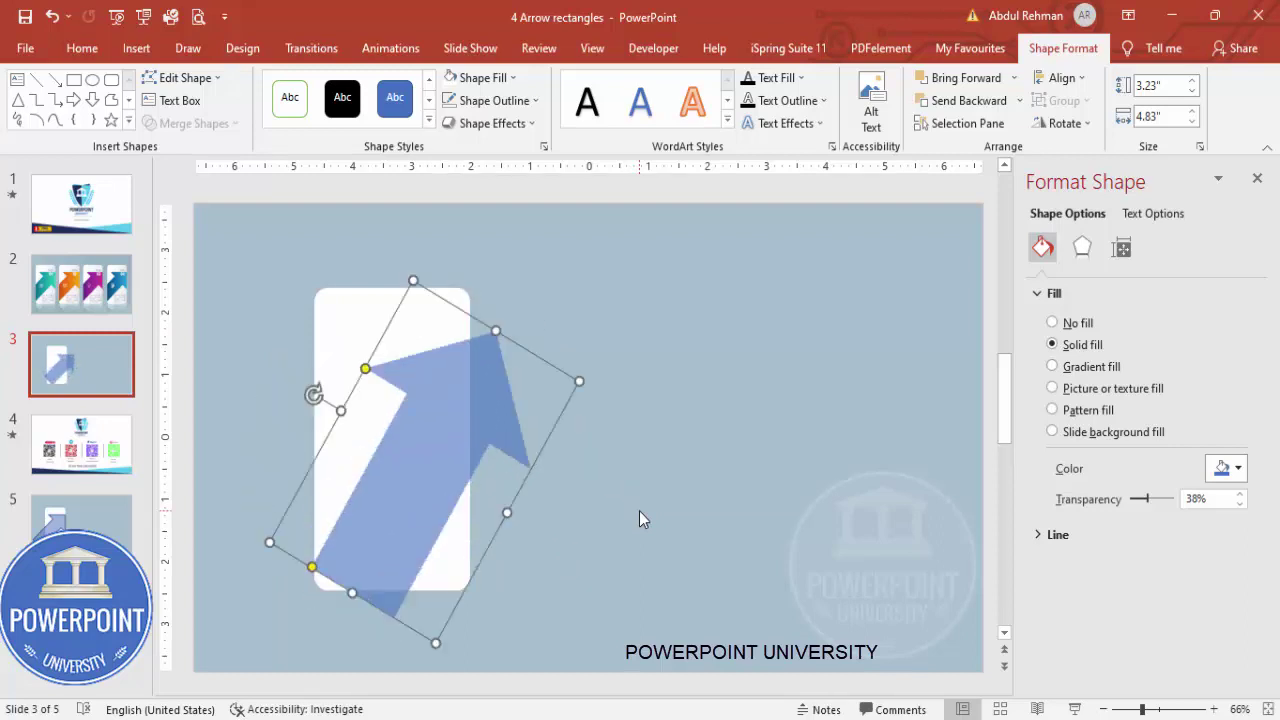
key(alt+Right)
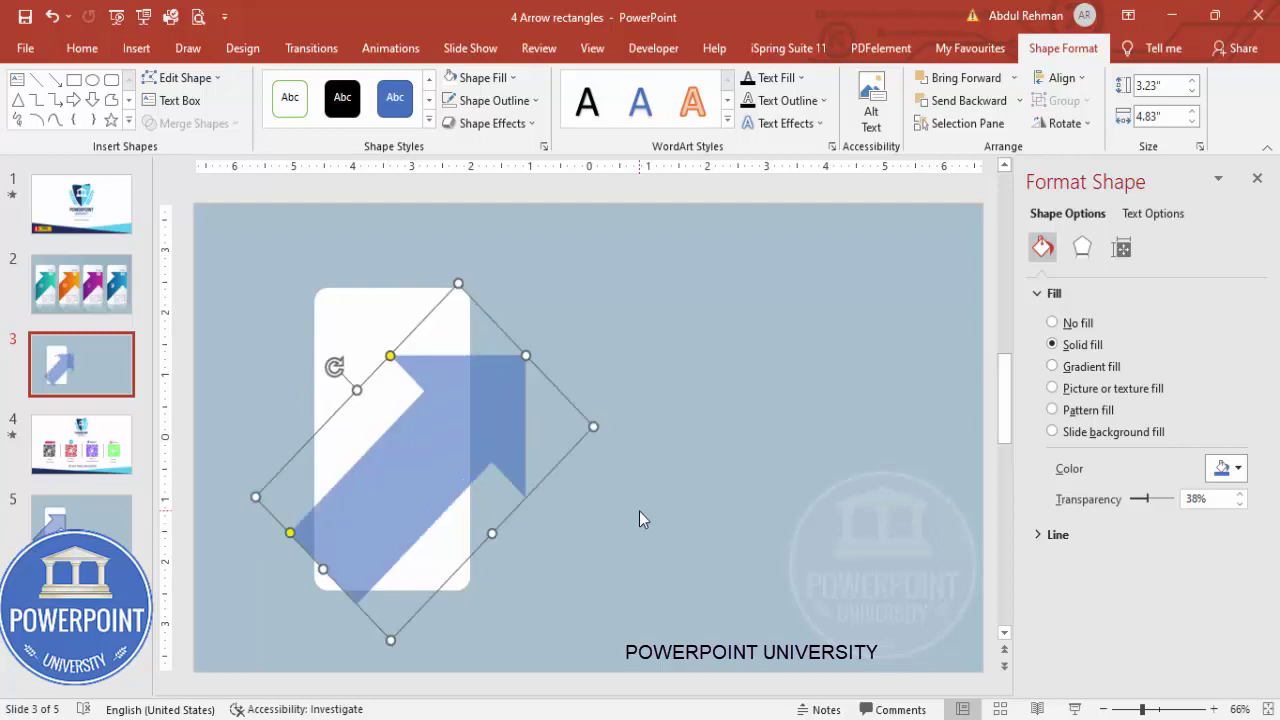
drag(515, 430, 458, 413)
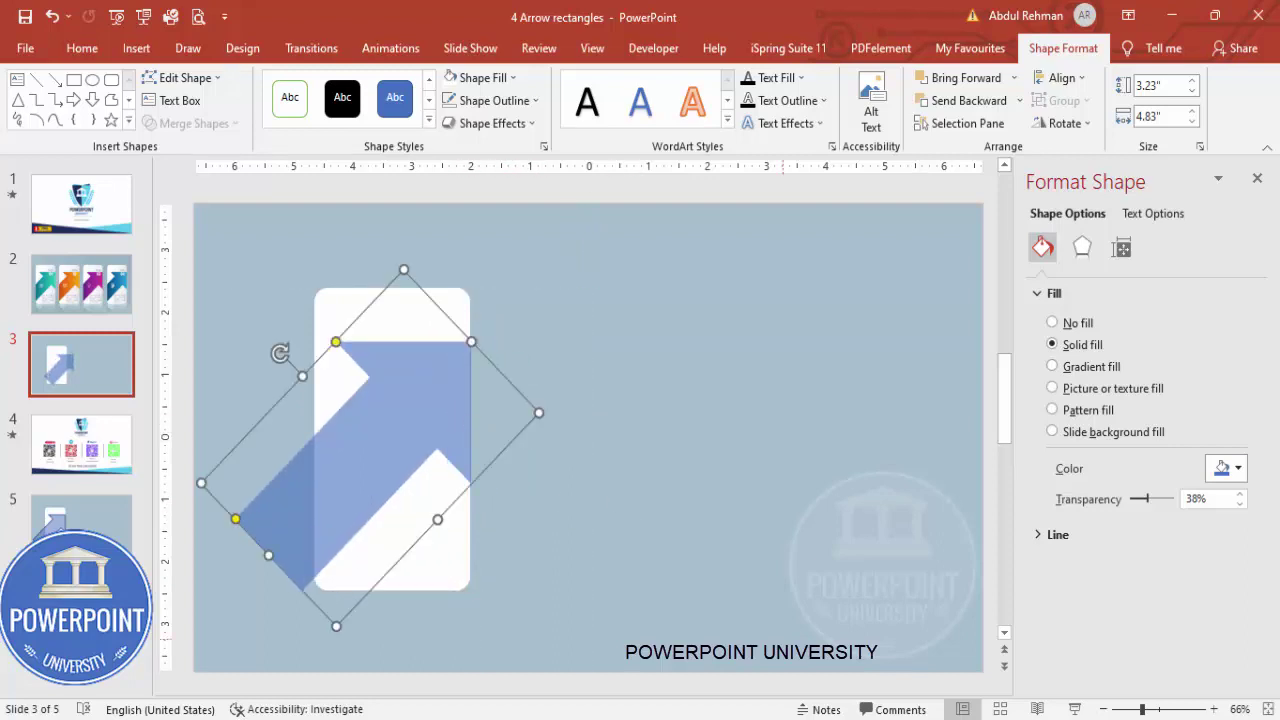
scroll(458, 413, up, 5)
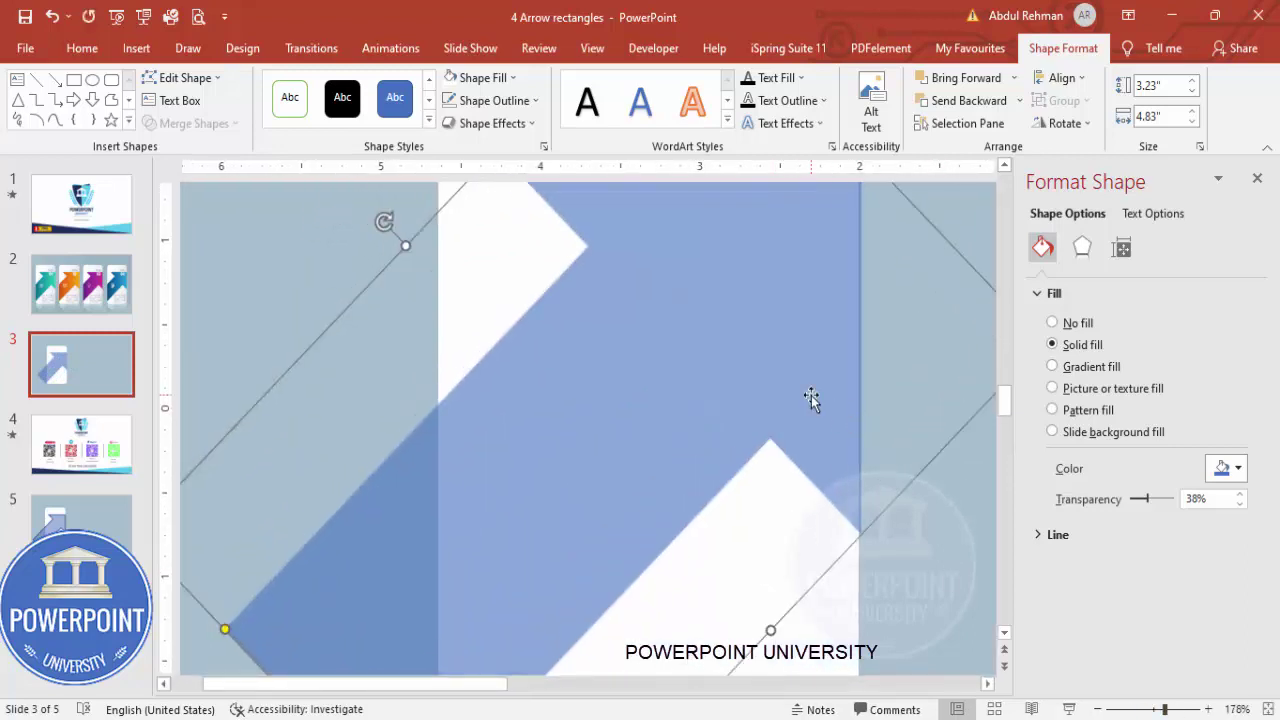
drag(811, 398, 808, 395)
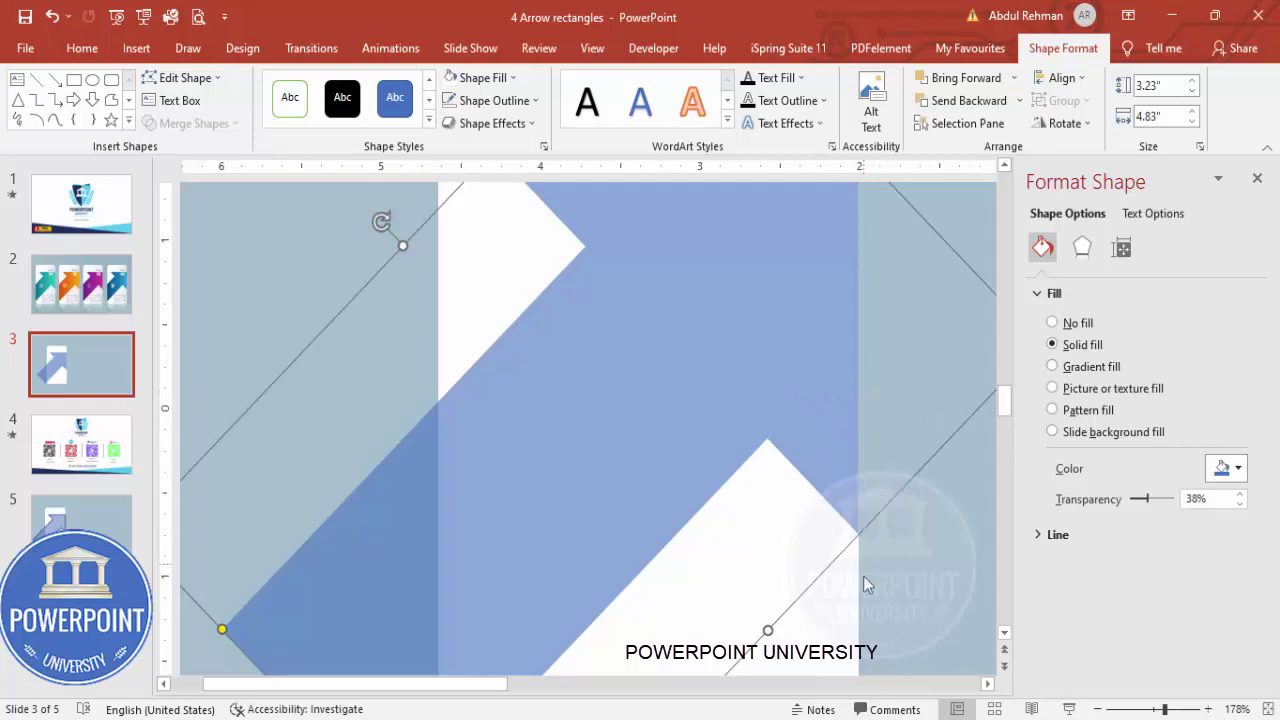
click(1257, 709)
click(797, 535)
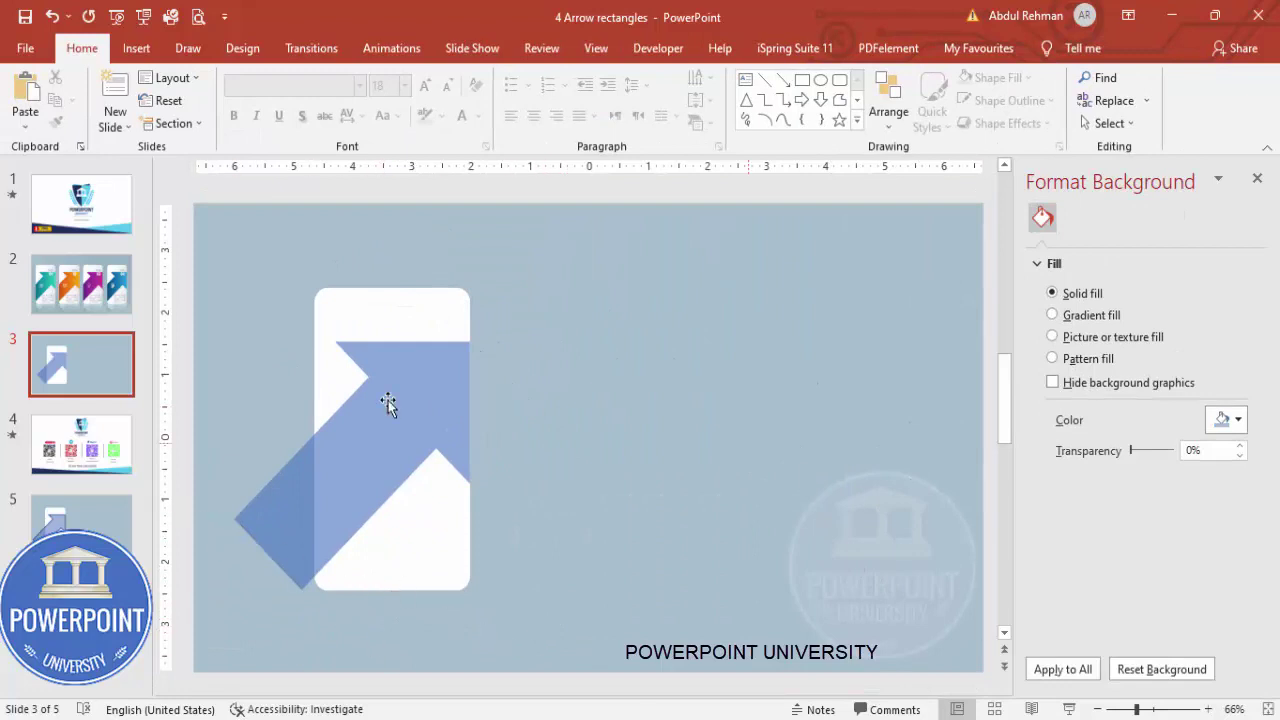
- Duplicate slide 3 as a backup slide 4, then select both the white card and arrow
right_click(102, 368)
click(160, 506)
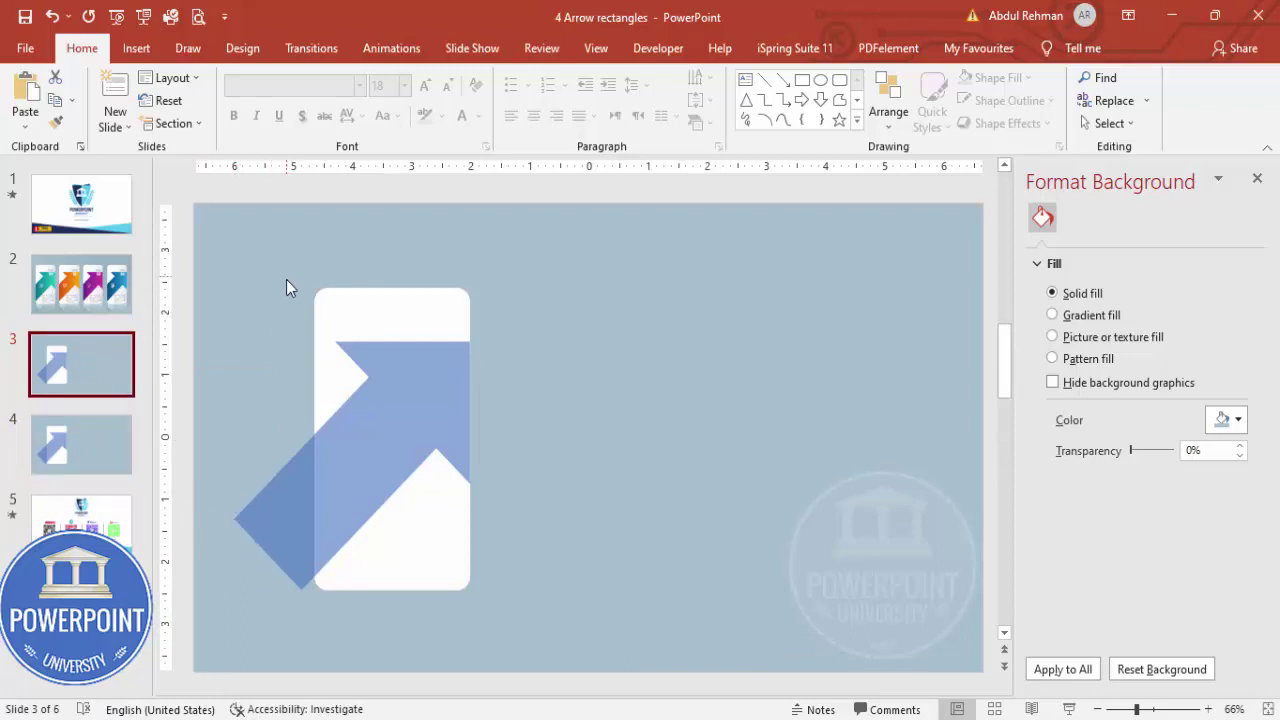
click(366, 304)
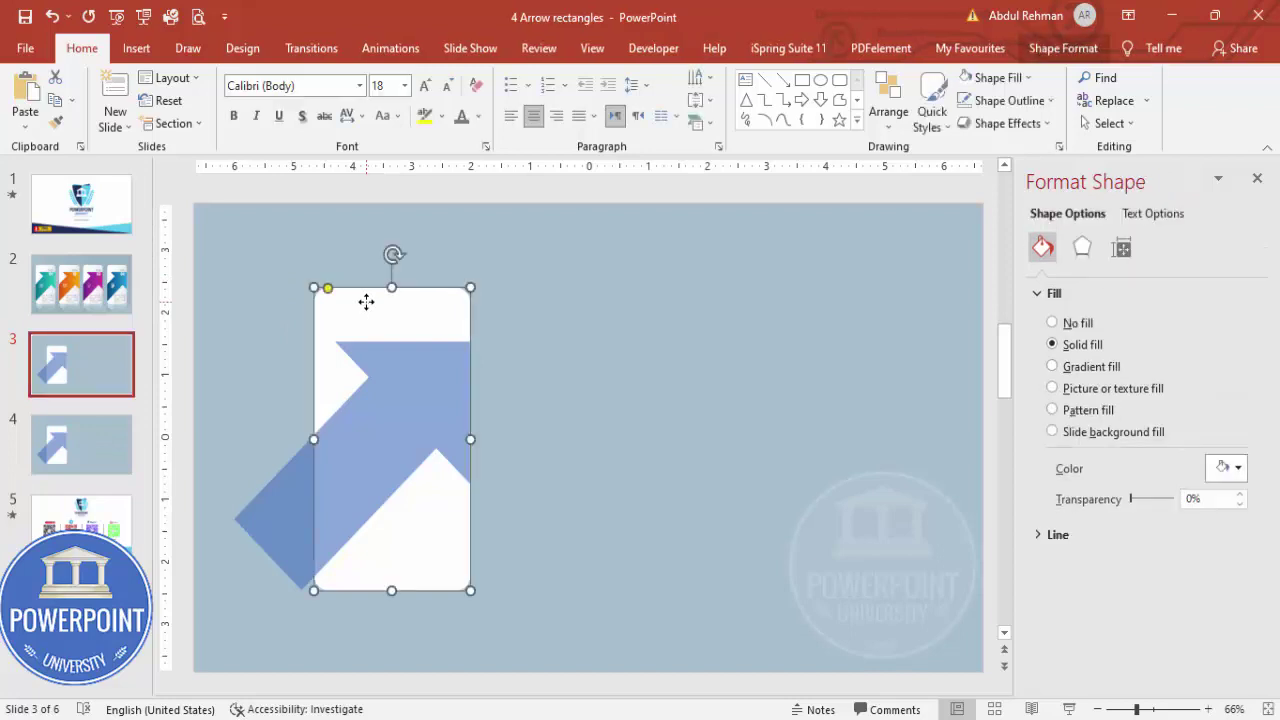
shift+click(268, 512)
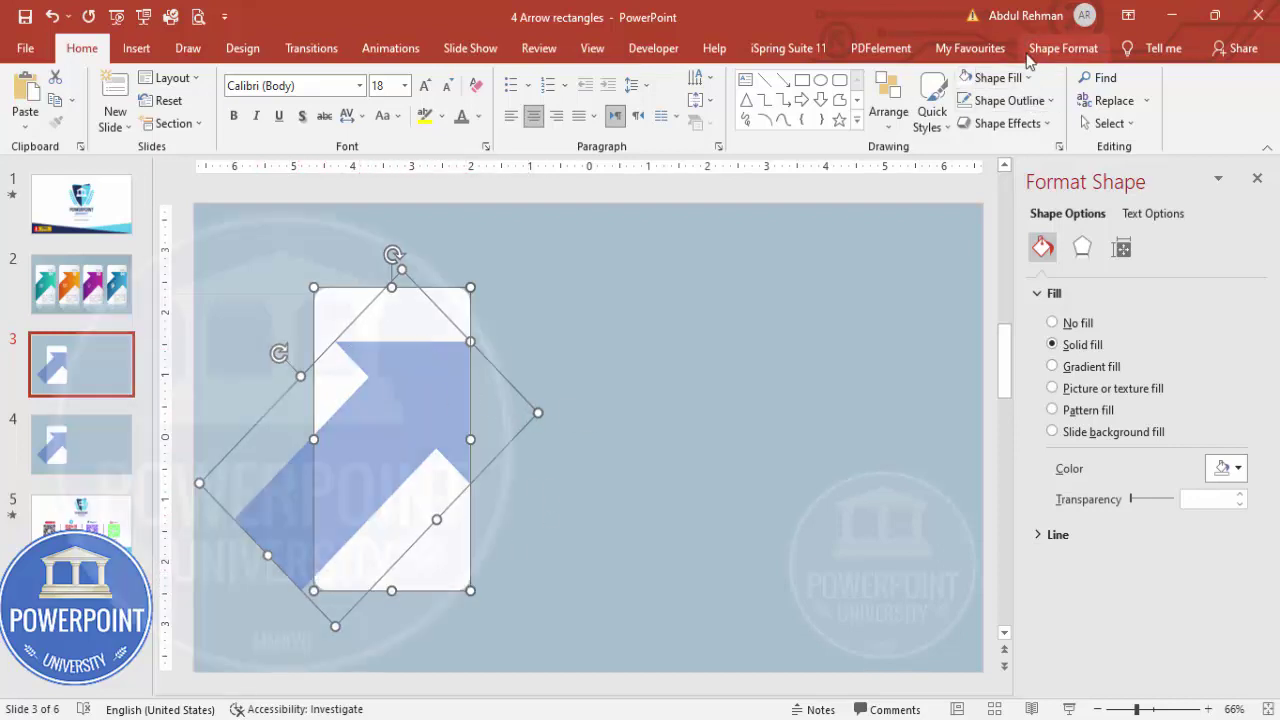
click(1062, 48)
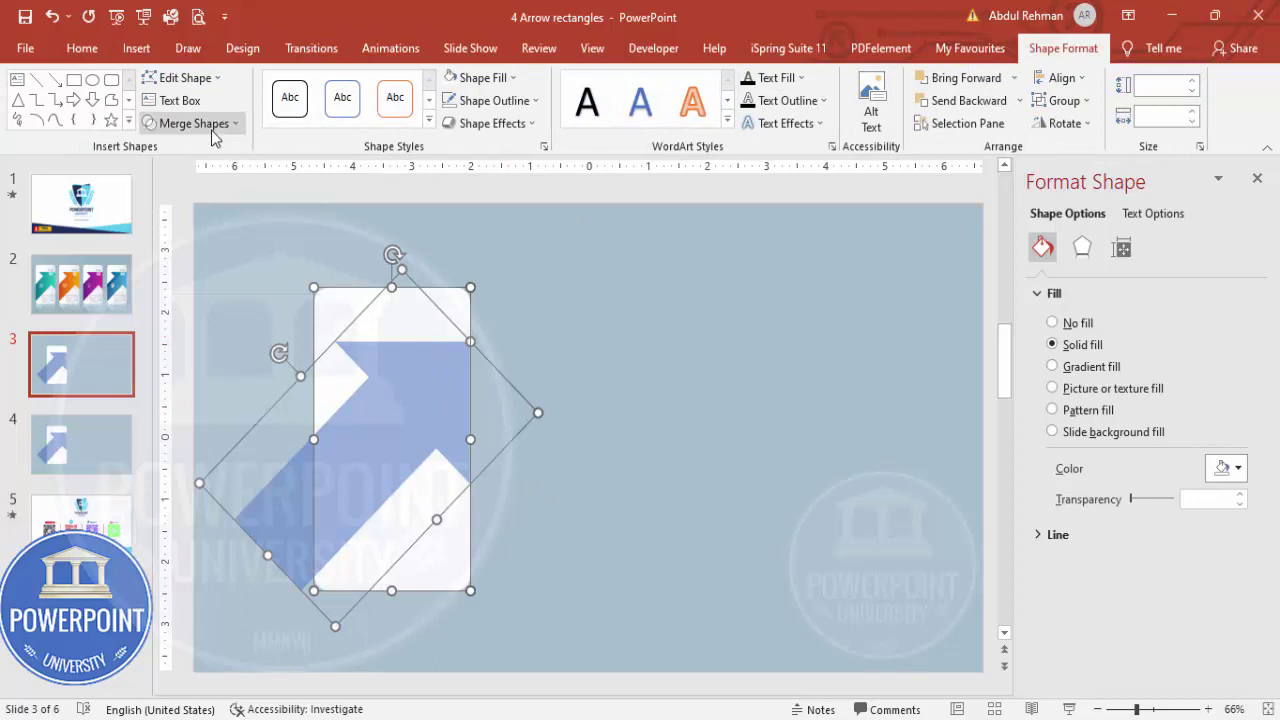
- Fragment the card and arrow with Merge Shapes, then delete the protruding triangle piece
click(196, 123)
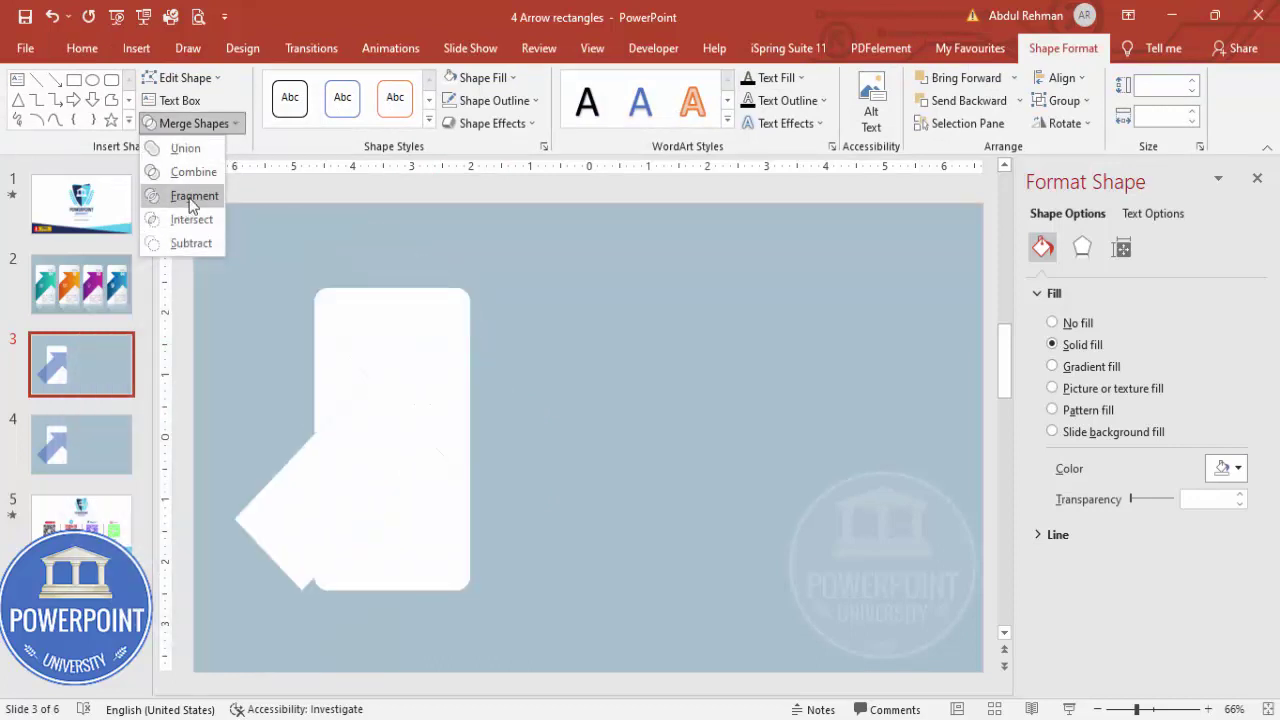
click(193, 196)
click(558, 356)
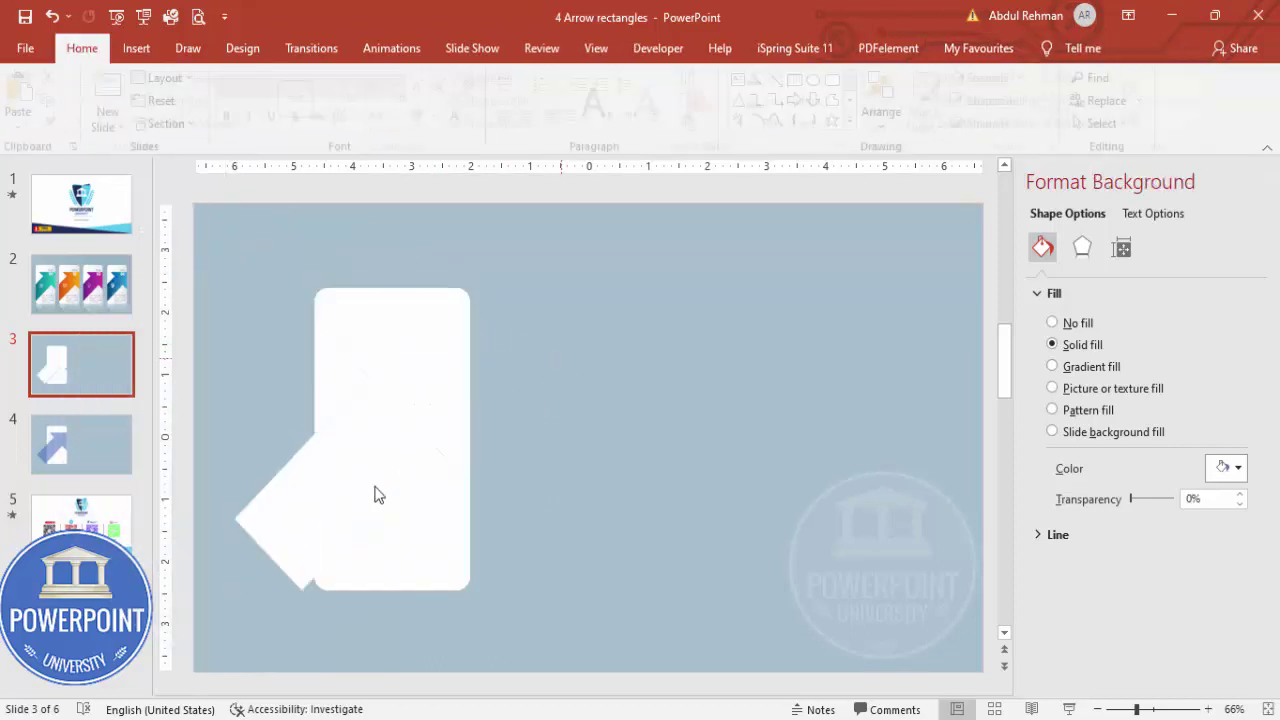
drag(282, 540, 263, 497)
key(Delete)
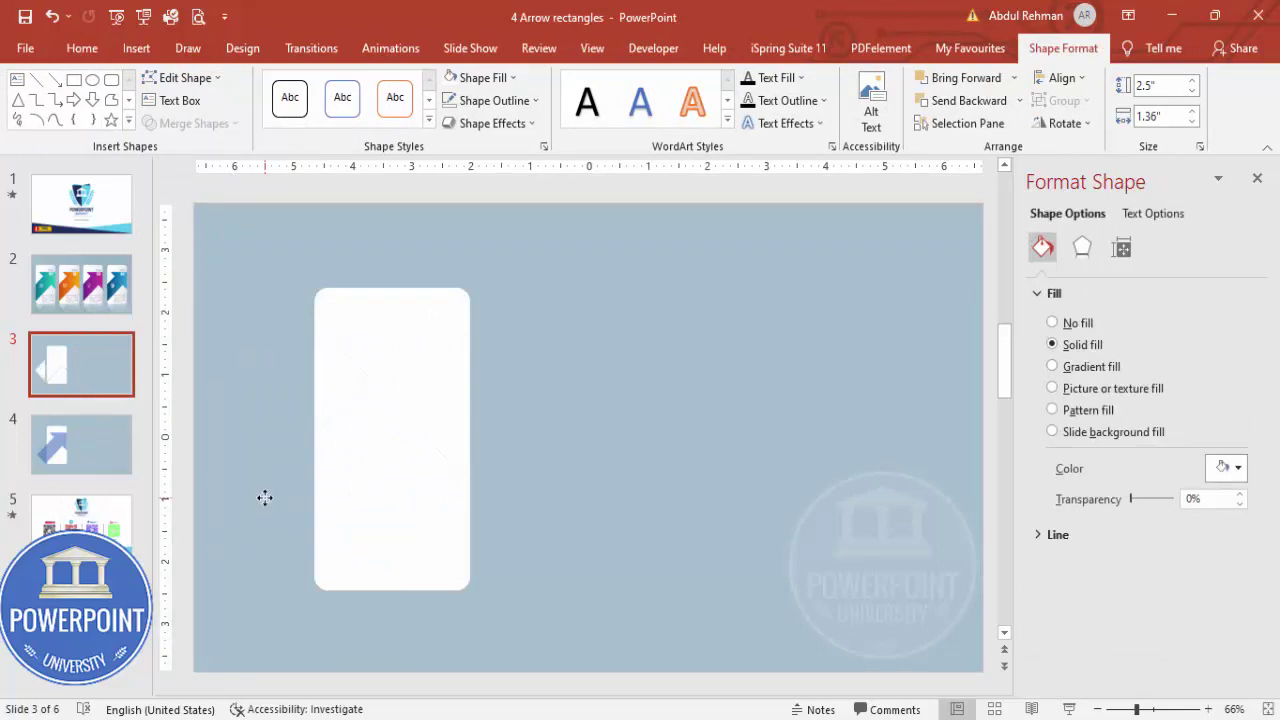
- Trial-move the arrow fragment, undo the moves, and reselect the inner arrow piece
click(394, 449)
drag(394, 449, 609, 432)
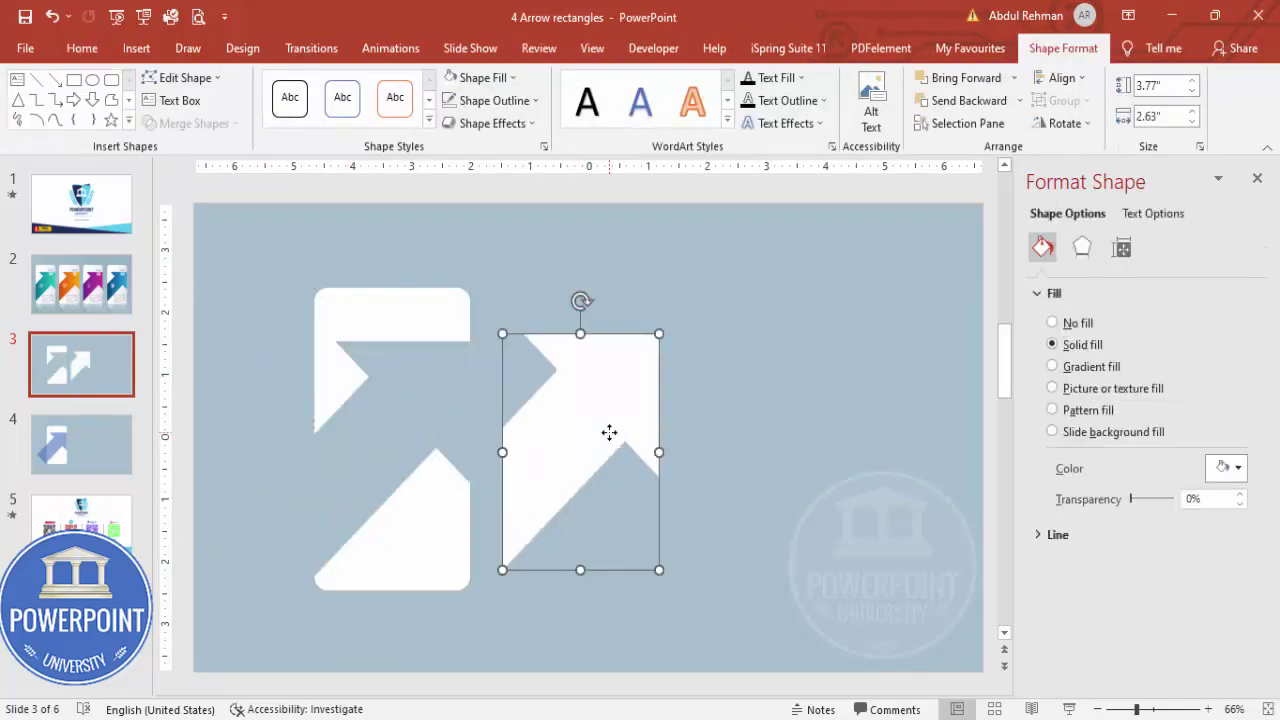
key(ctrl+z)
drag(368, 222, 580, 598)
drag(468, 412, 386, 400)
click(467, 405)
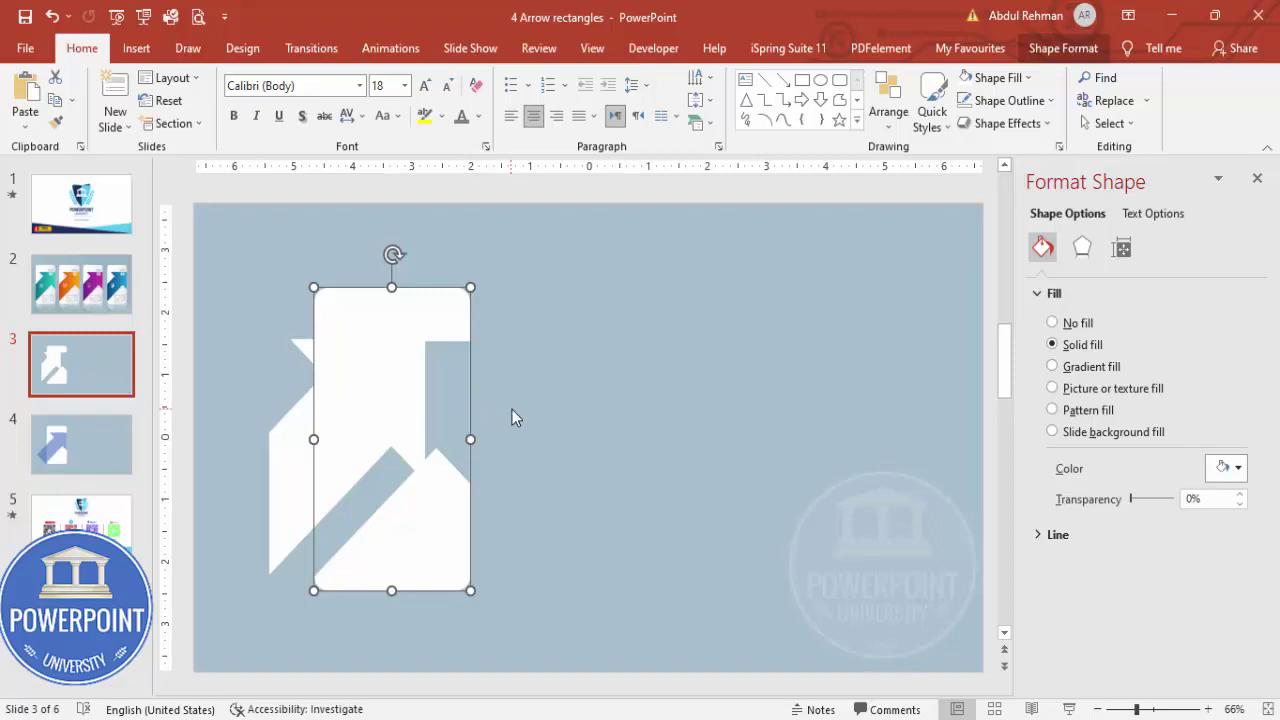
key(ctrl+z)
key(ctrl+z)
click(410, 398)
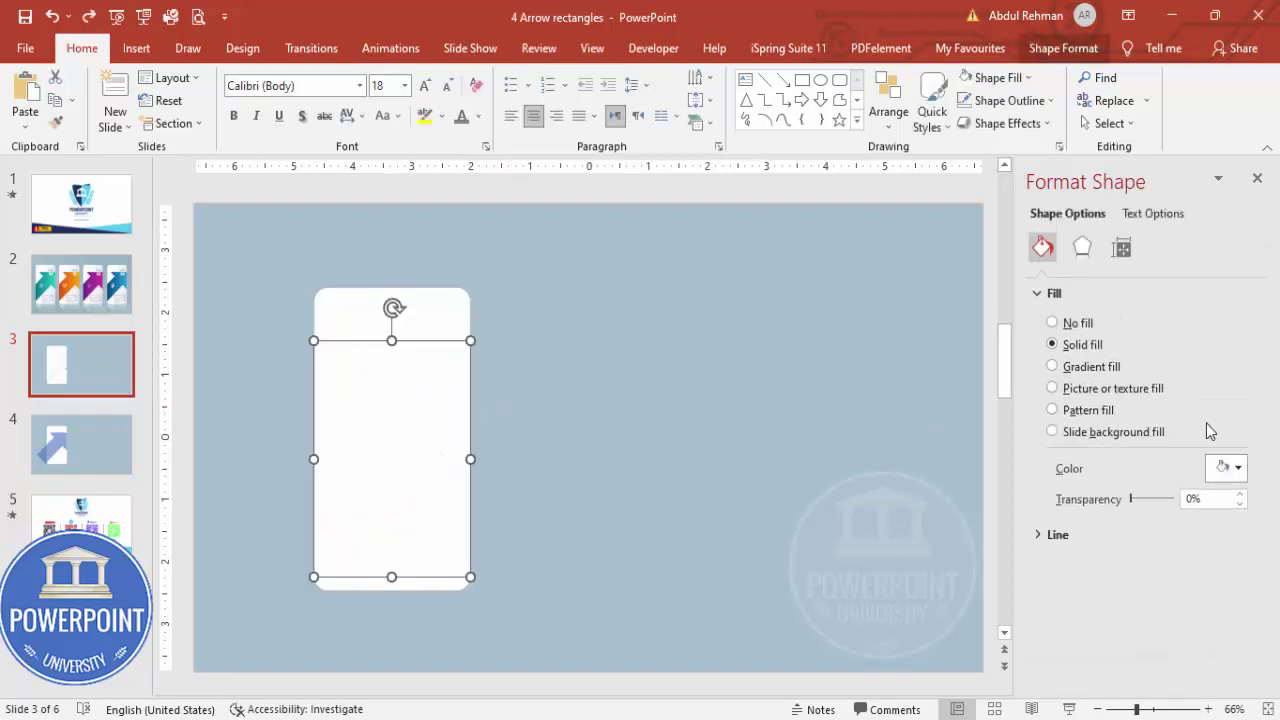
- Give the arrow piece a gradient fill with dark red as the first stop
click(1102, 366)
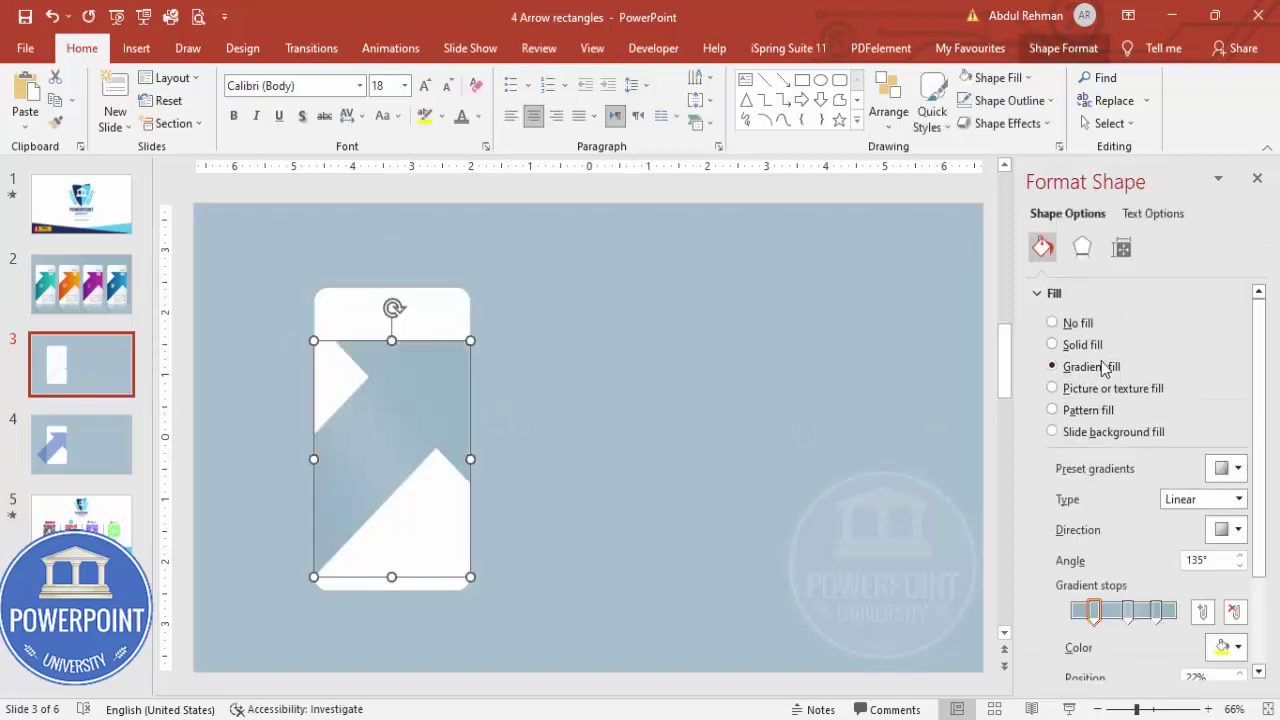
click(1157, 612)
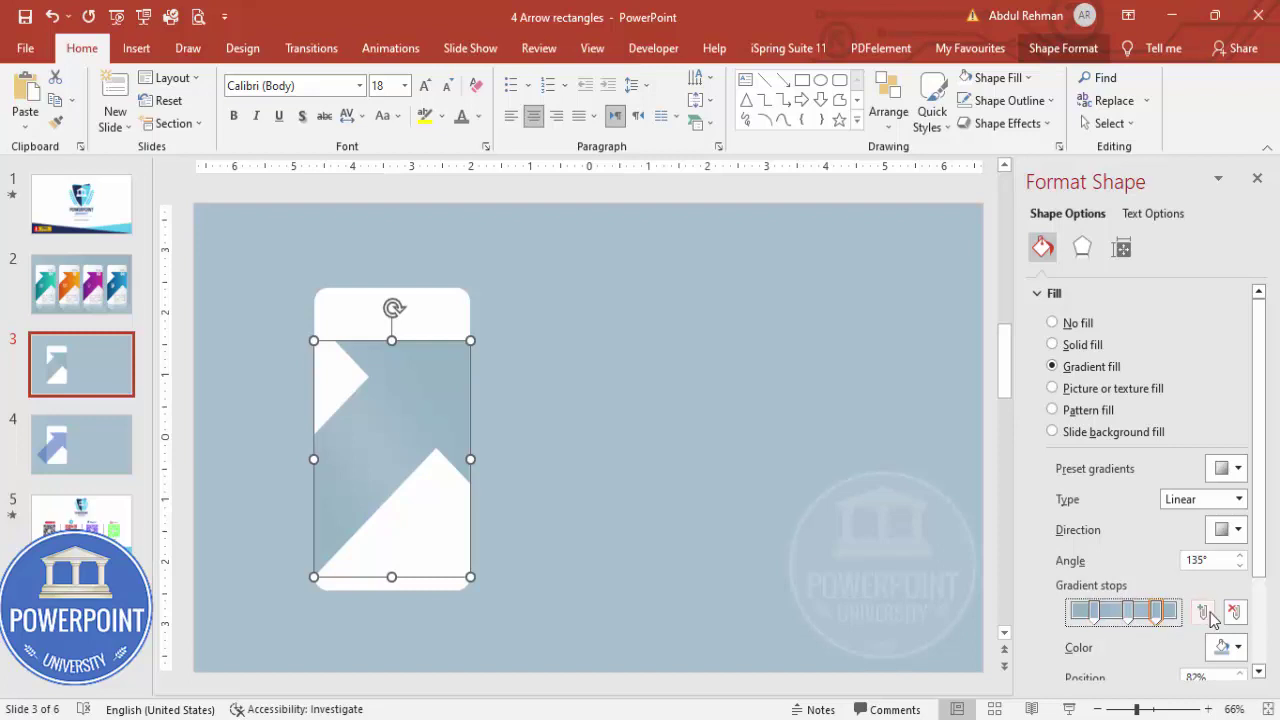
click(1093, 614)
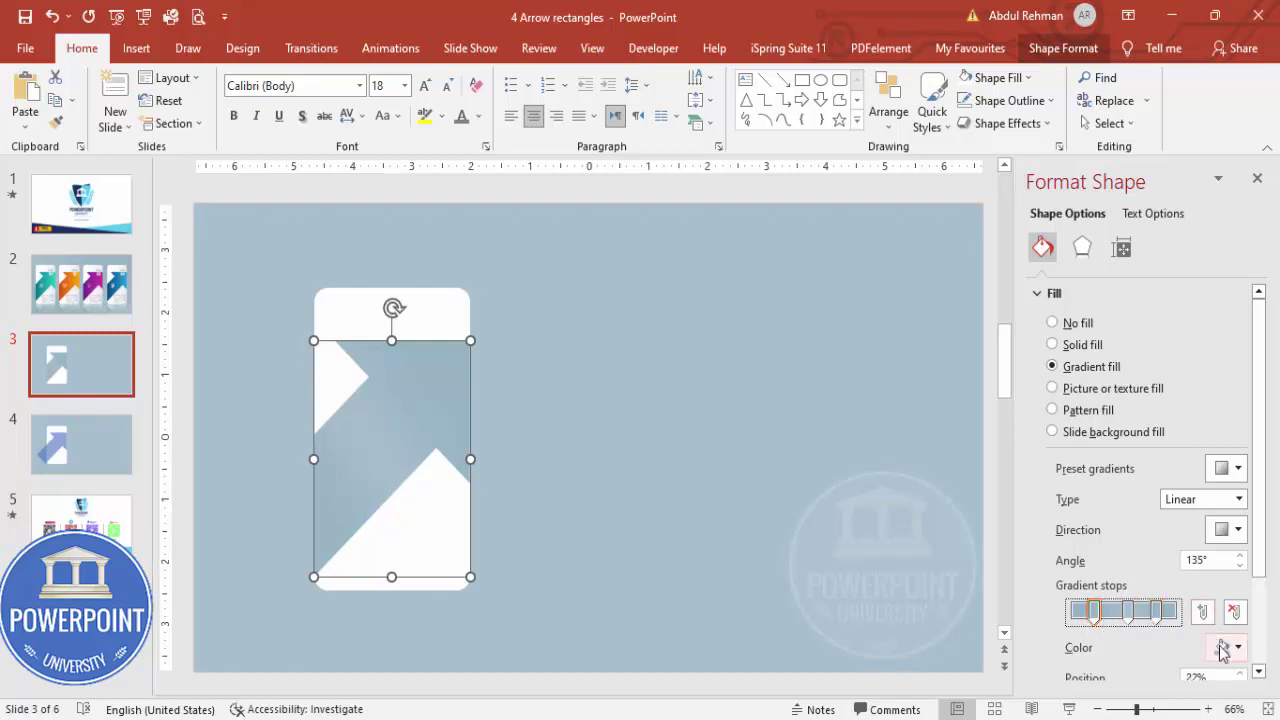
click(1226, 647)
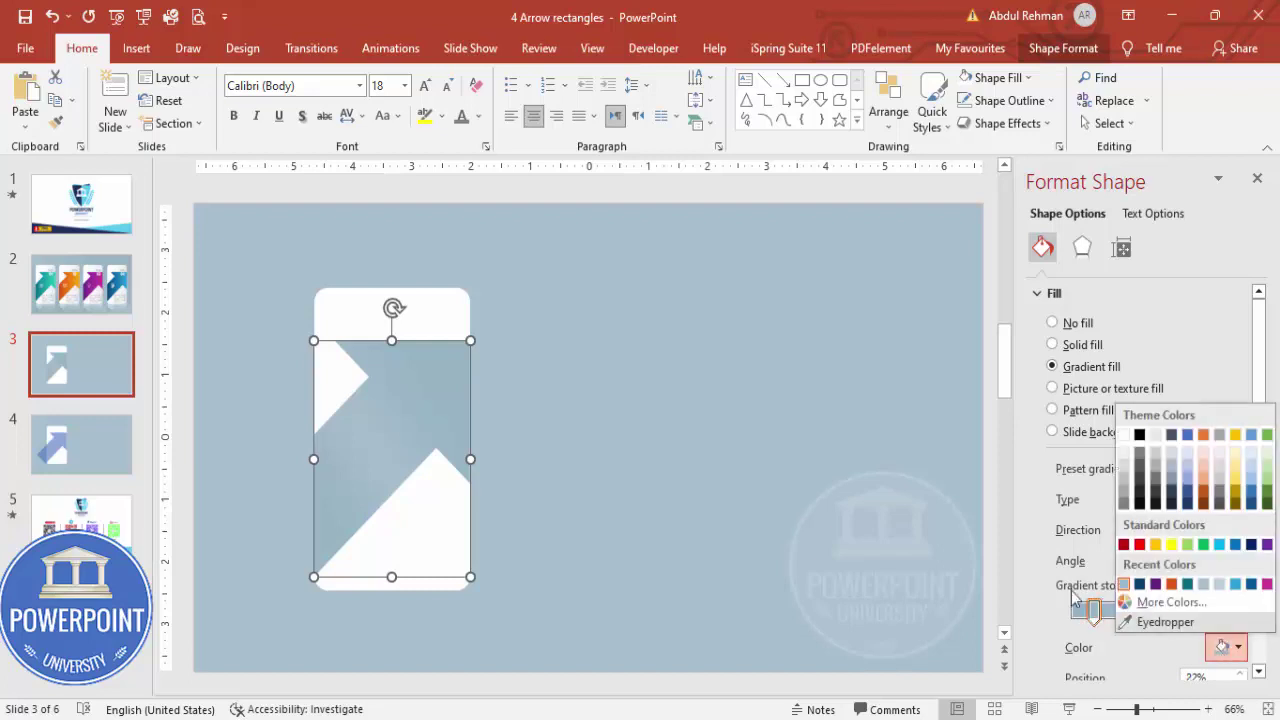
click(1163, 605)
click(352, 333)
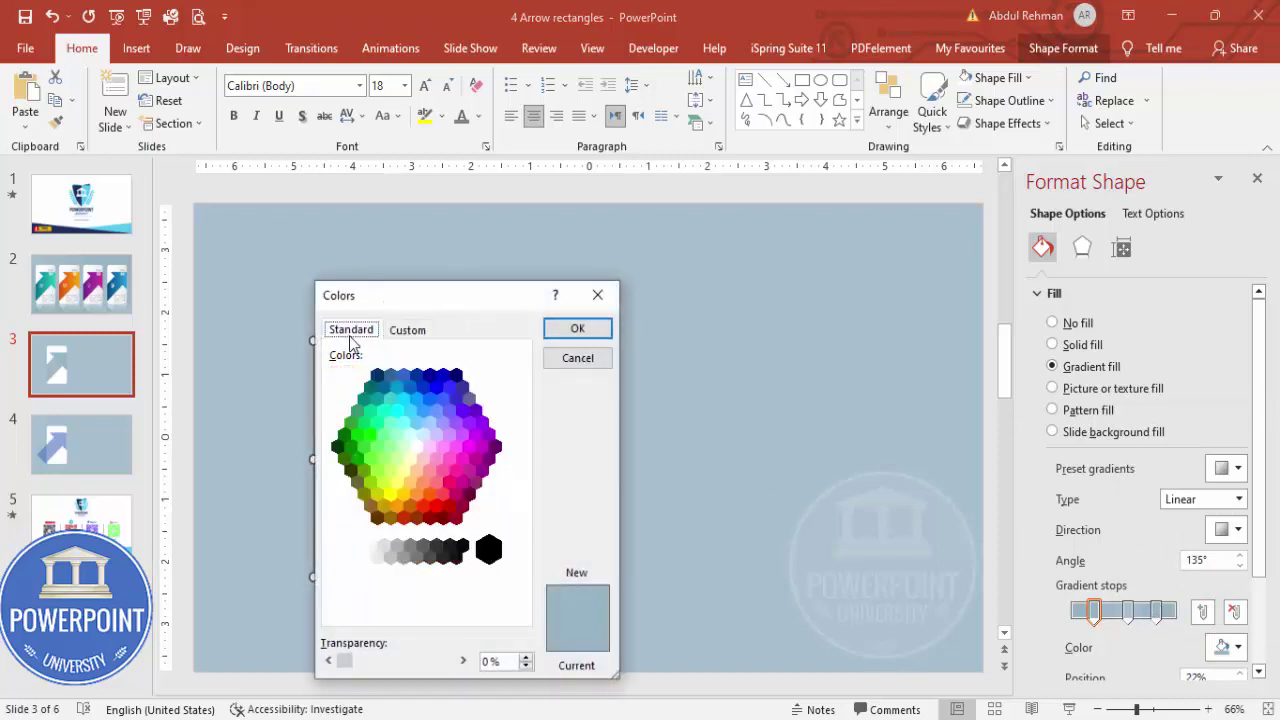
click(403, 517)
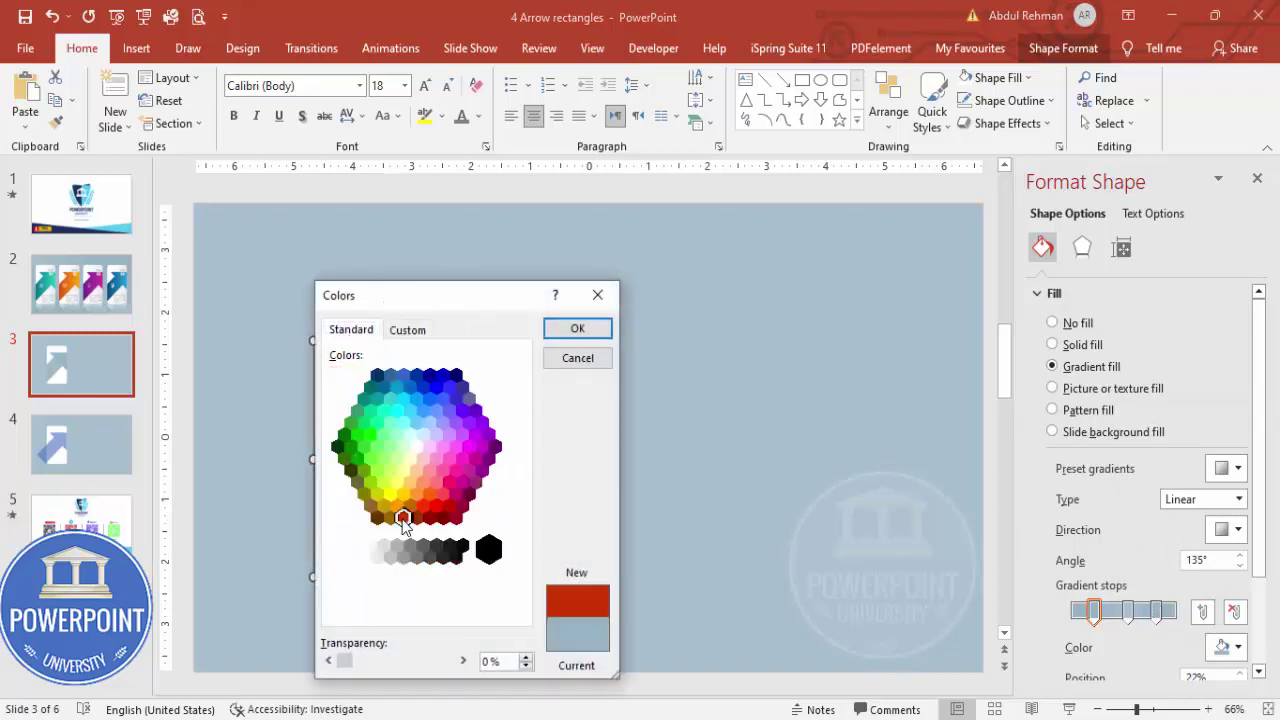
click(605, 330)
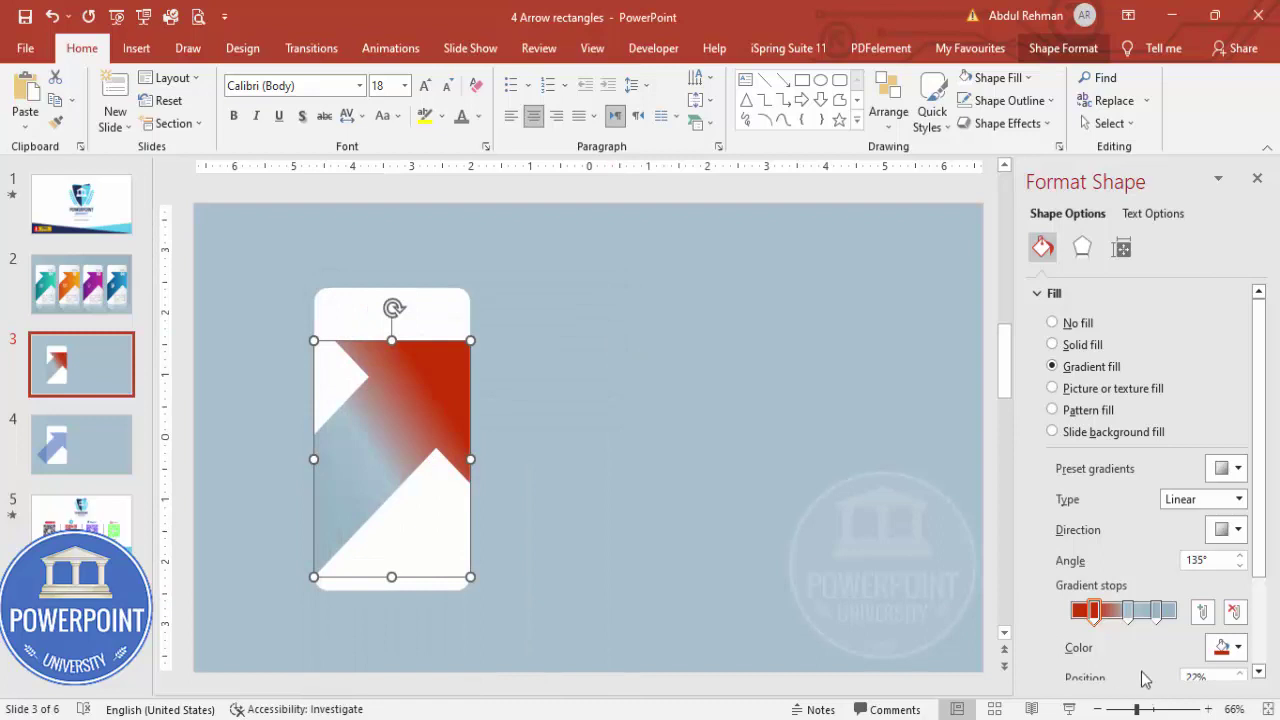
- Set the middle gradient stop to orange and the right stop to yellow
click(1129, 612)
click(1226, 647)
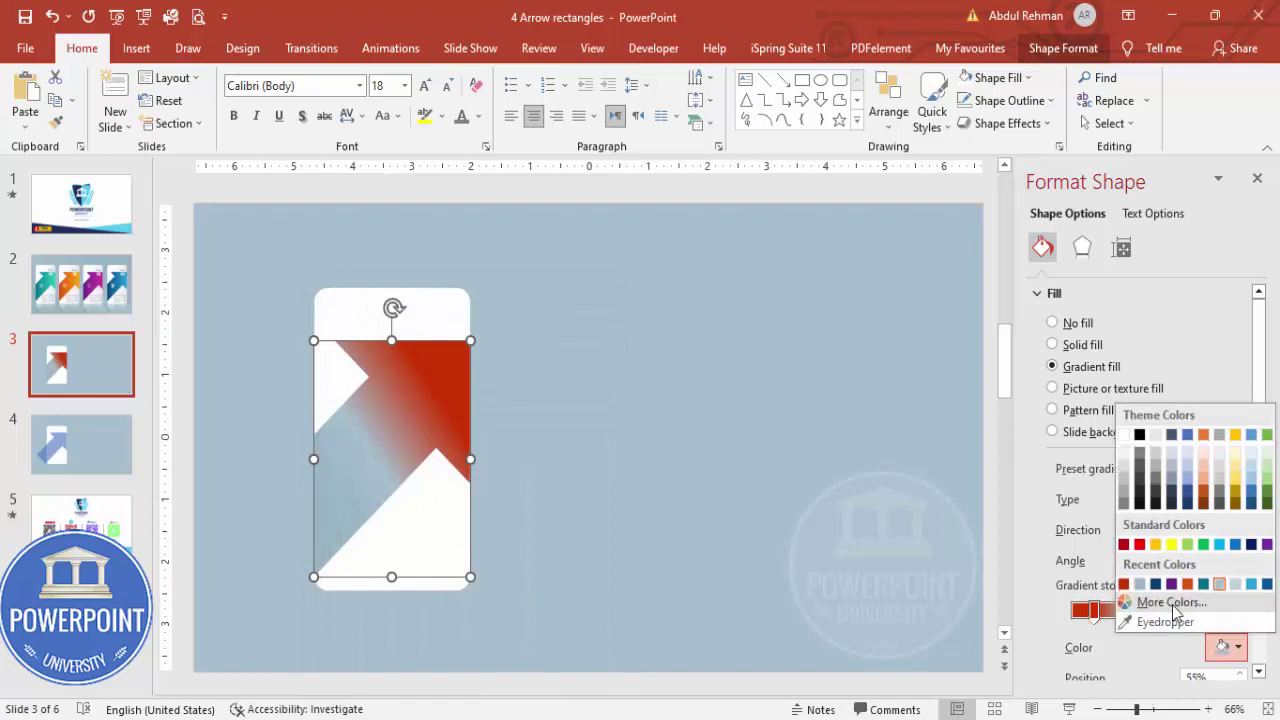
click(1190, 604)
click(350, 330)
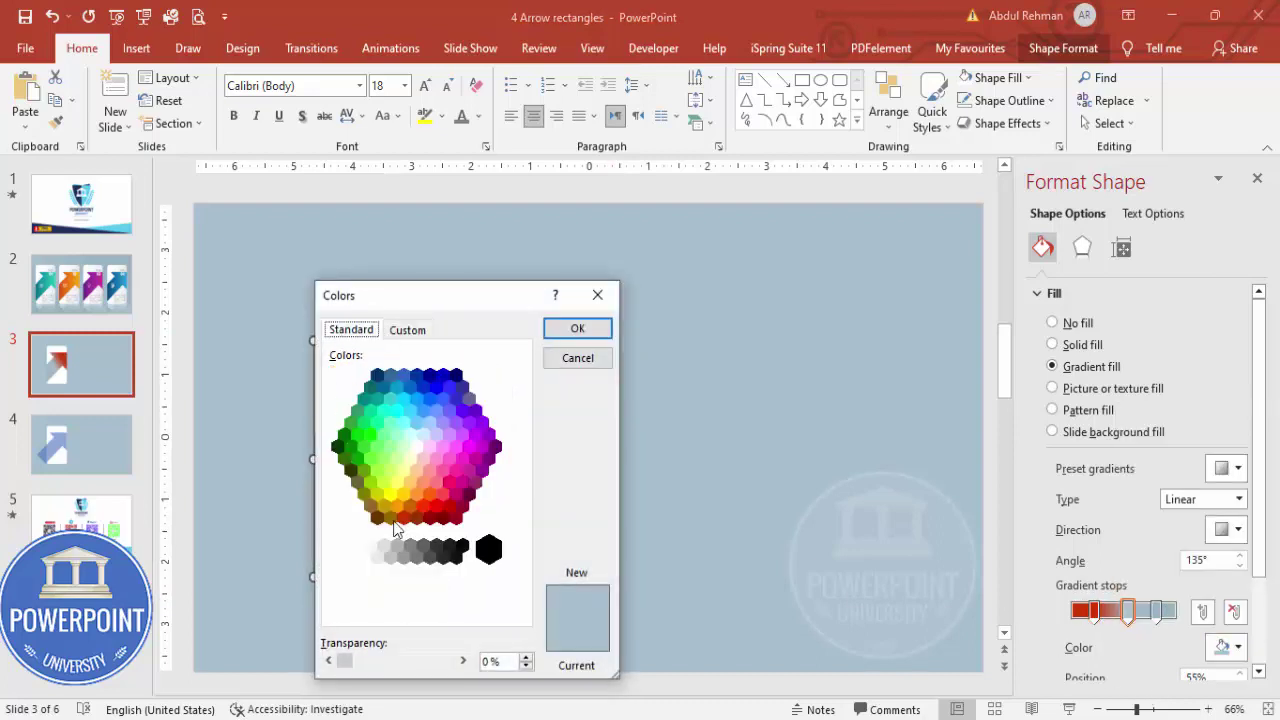
click(394, 500)
click(577, 328)
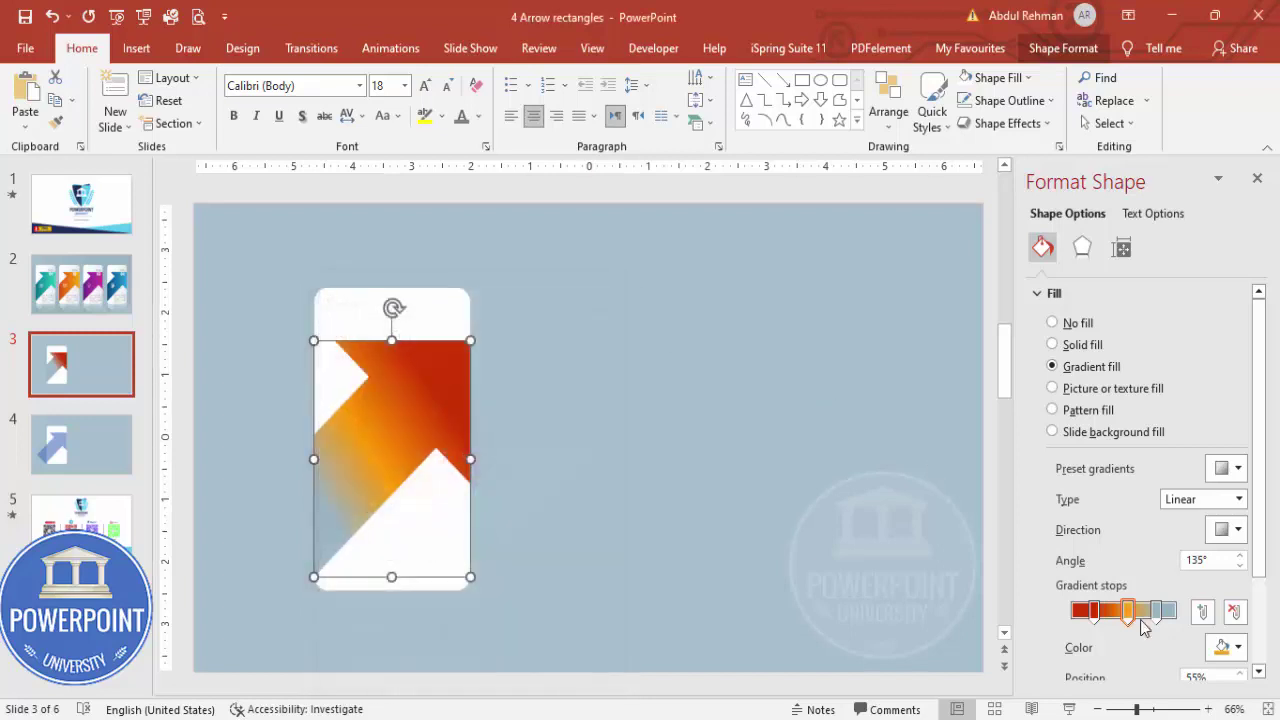
click(1158, 610)
click(1226, 647)
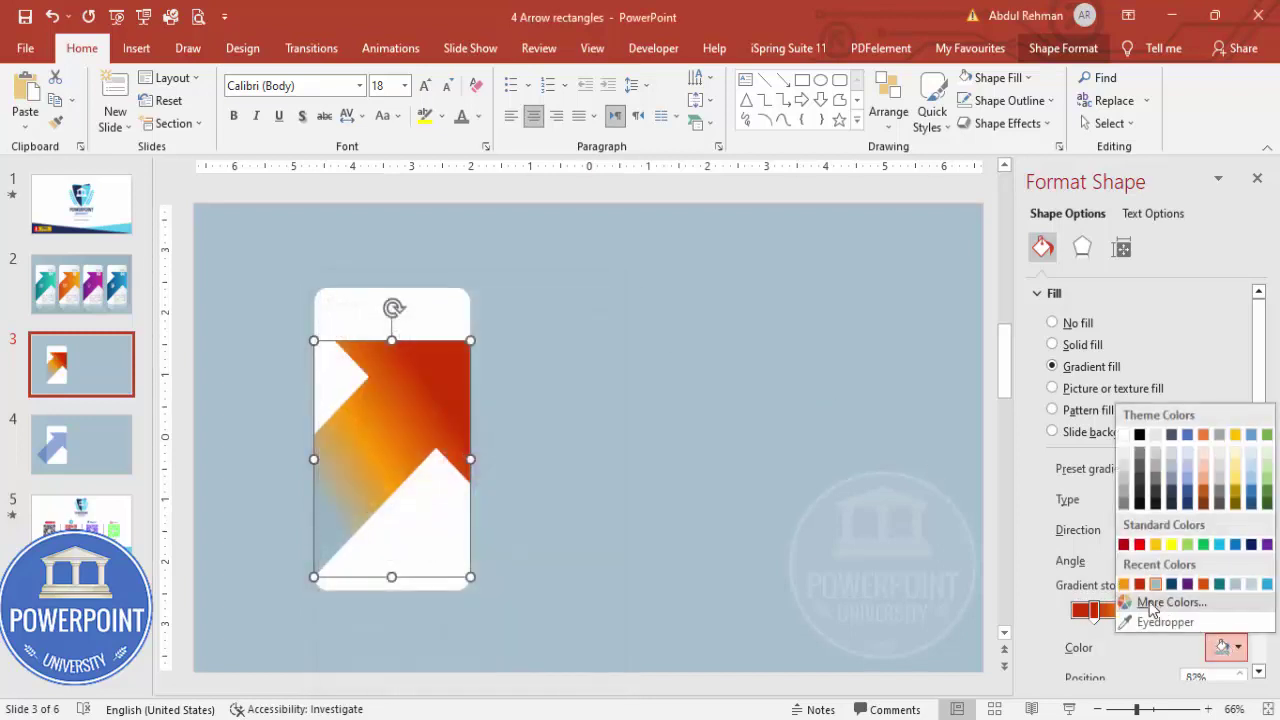
click(1162, 603)
click(352, 330)
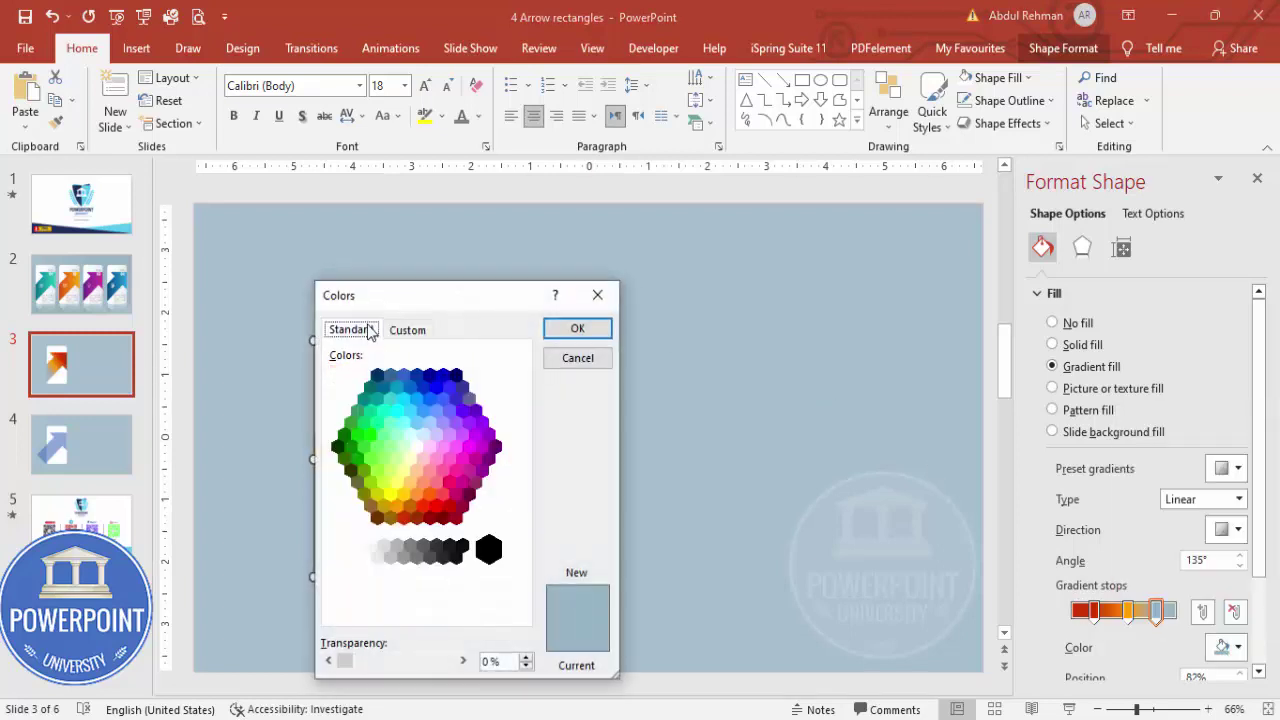
double_click(391, 492)
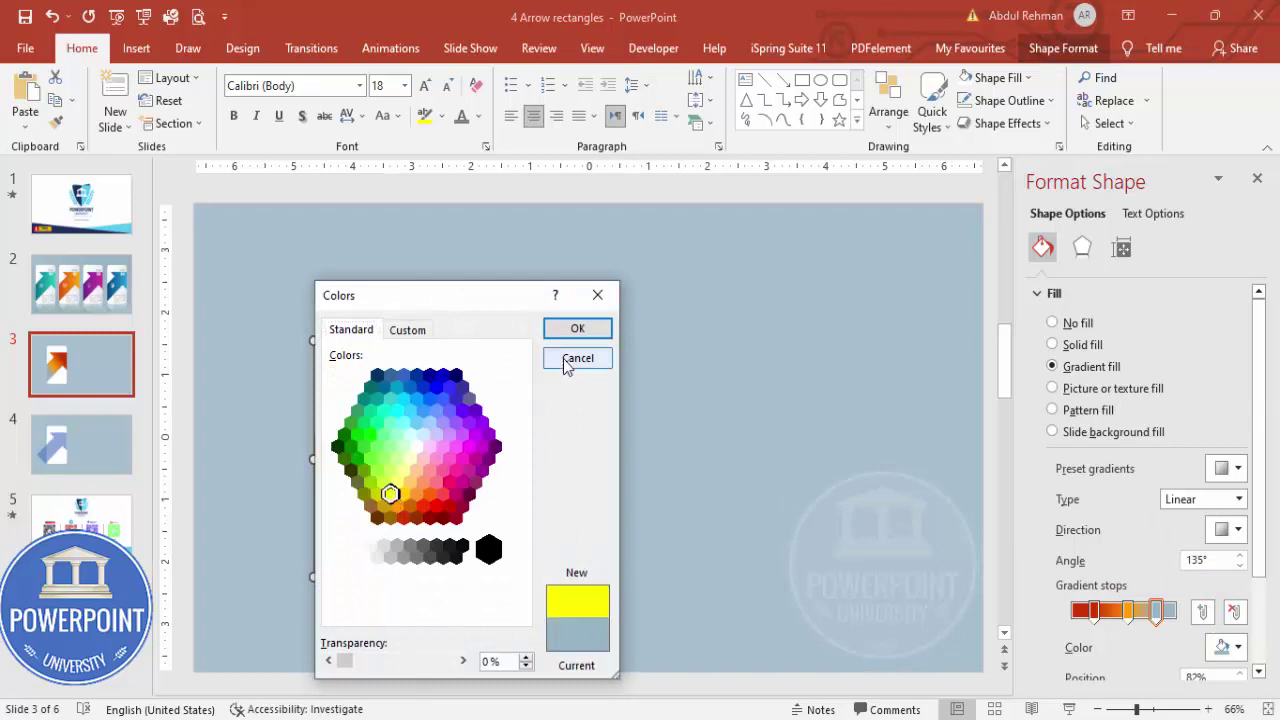
click(1225, 530)
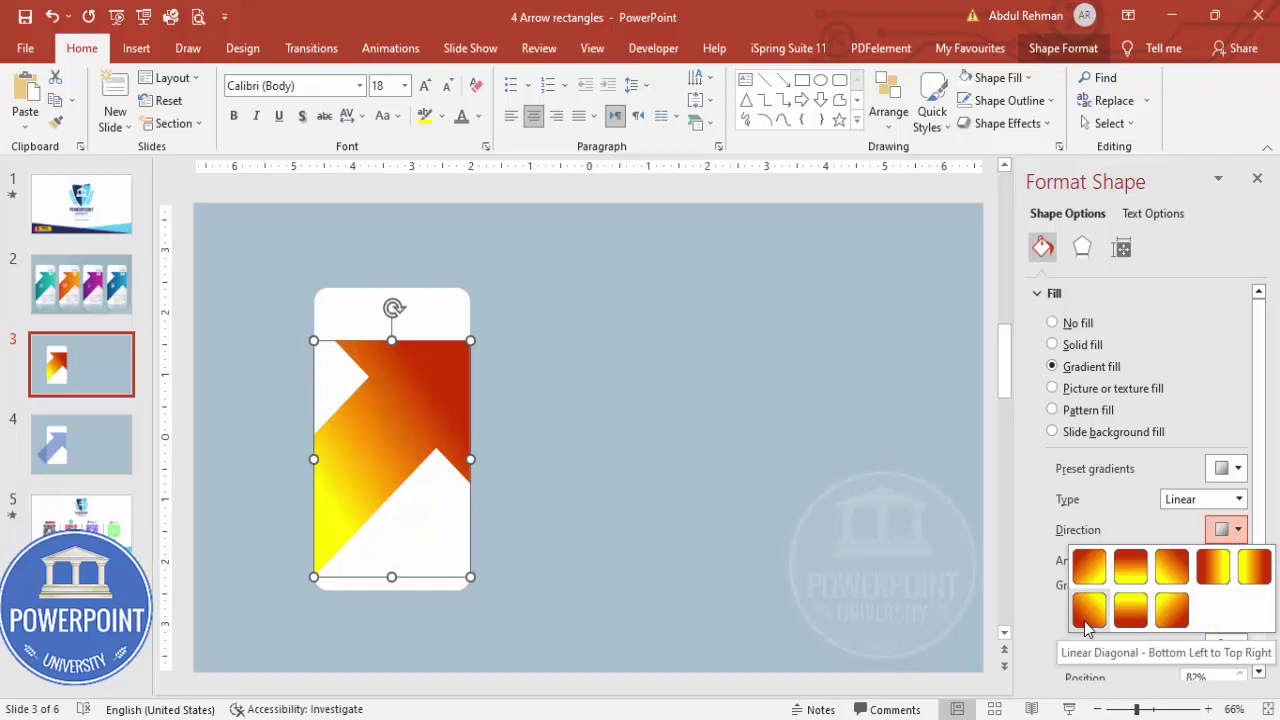
- Set the gradient direction to Linear Diagonal – Bottom Left to Top Right
click(1087, 623)
click(578, 514)
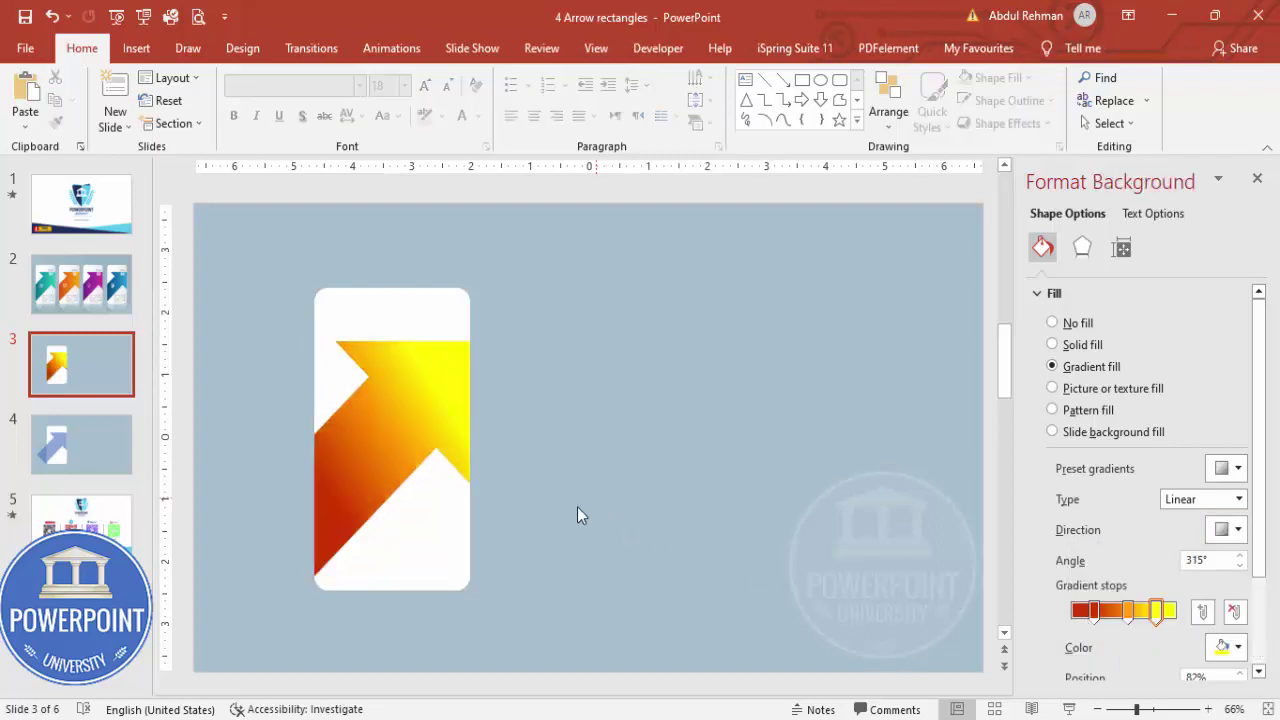
click(400, 453)
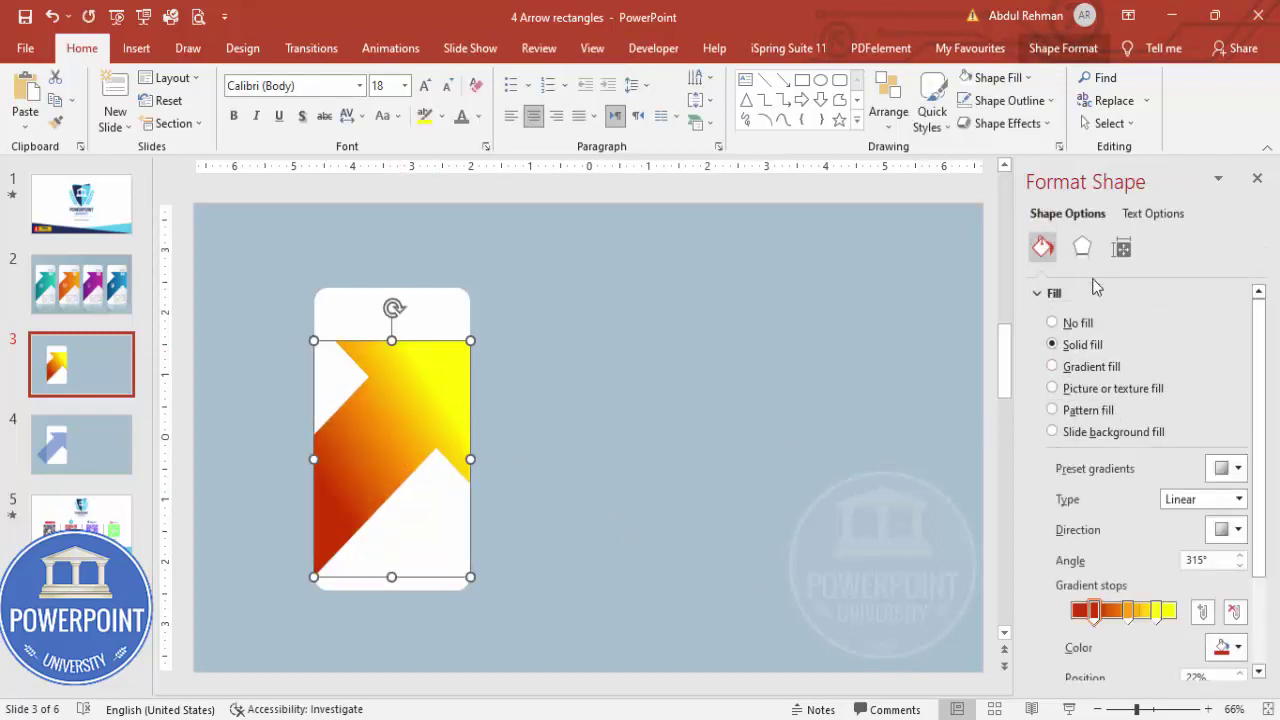
- Apply an Inner shadow preset to the gradient arrow piece
click(1082, 250)
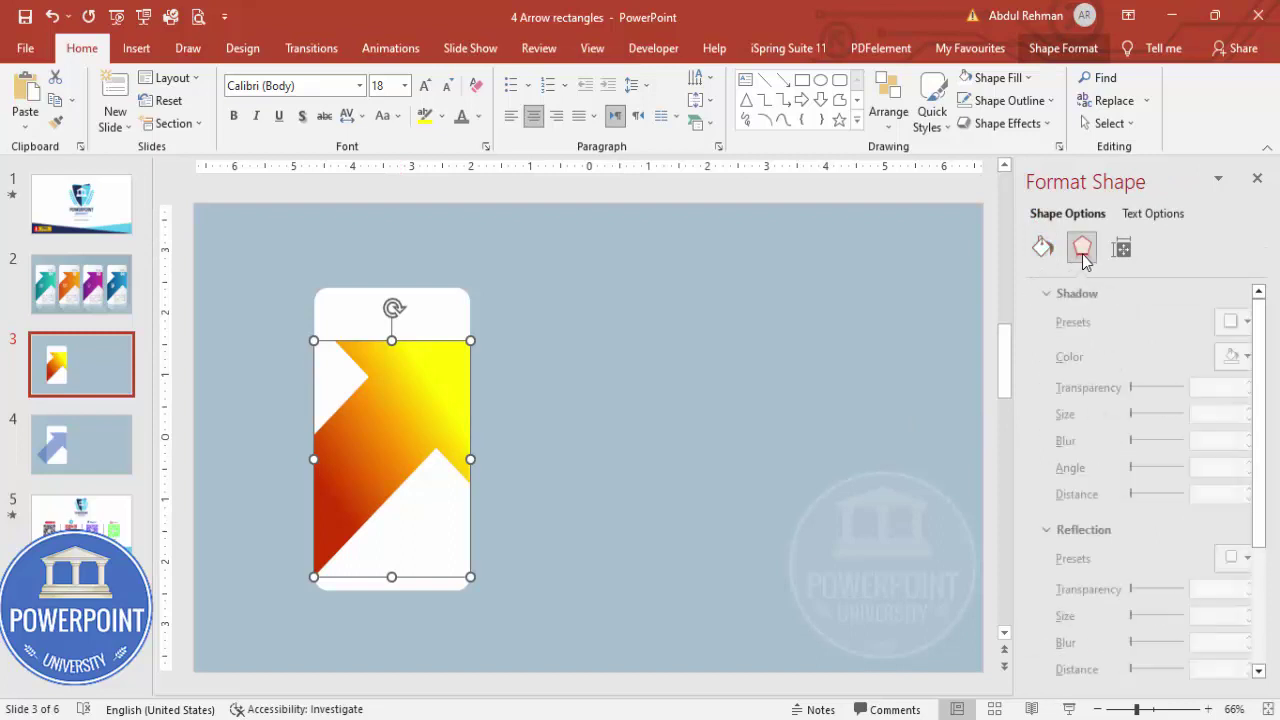
click(1228, 321)
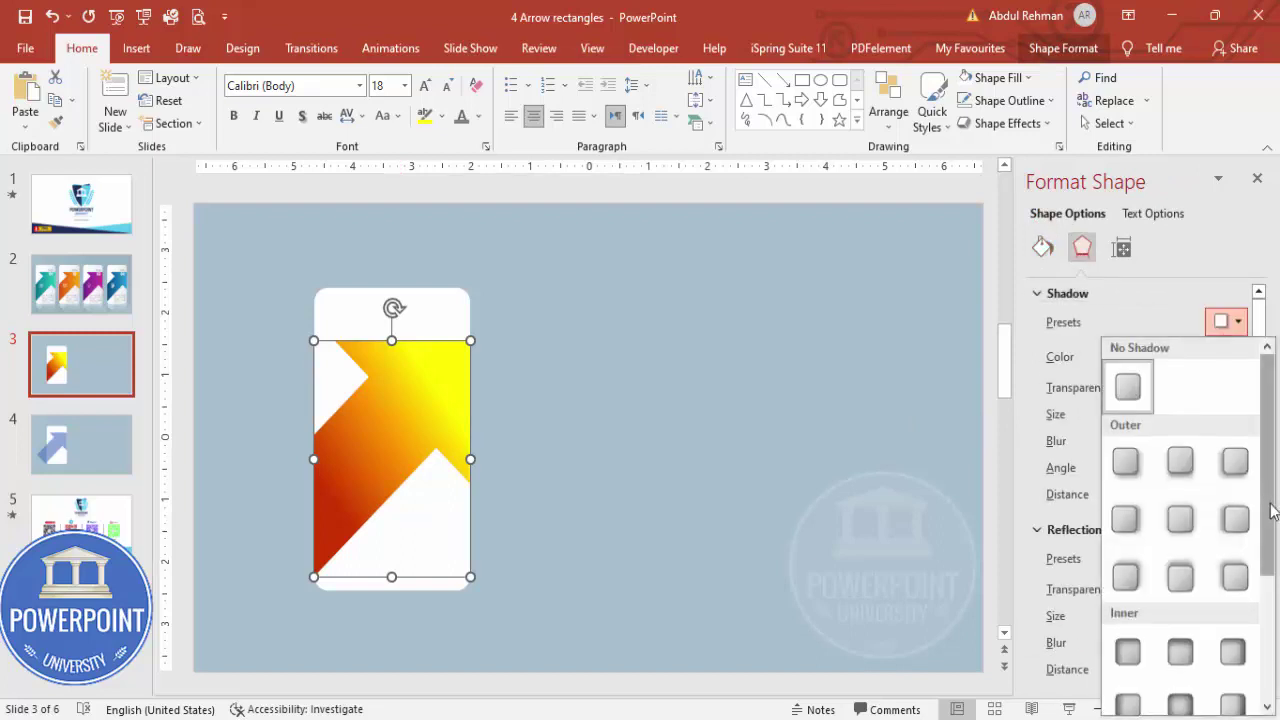
scroll(1267, 460, down, 3)
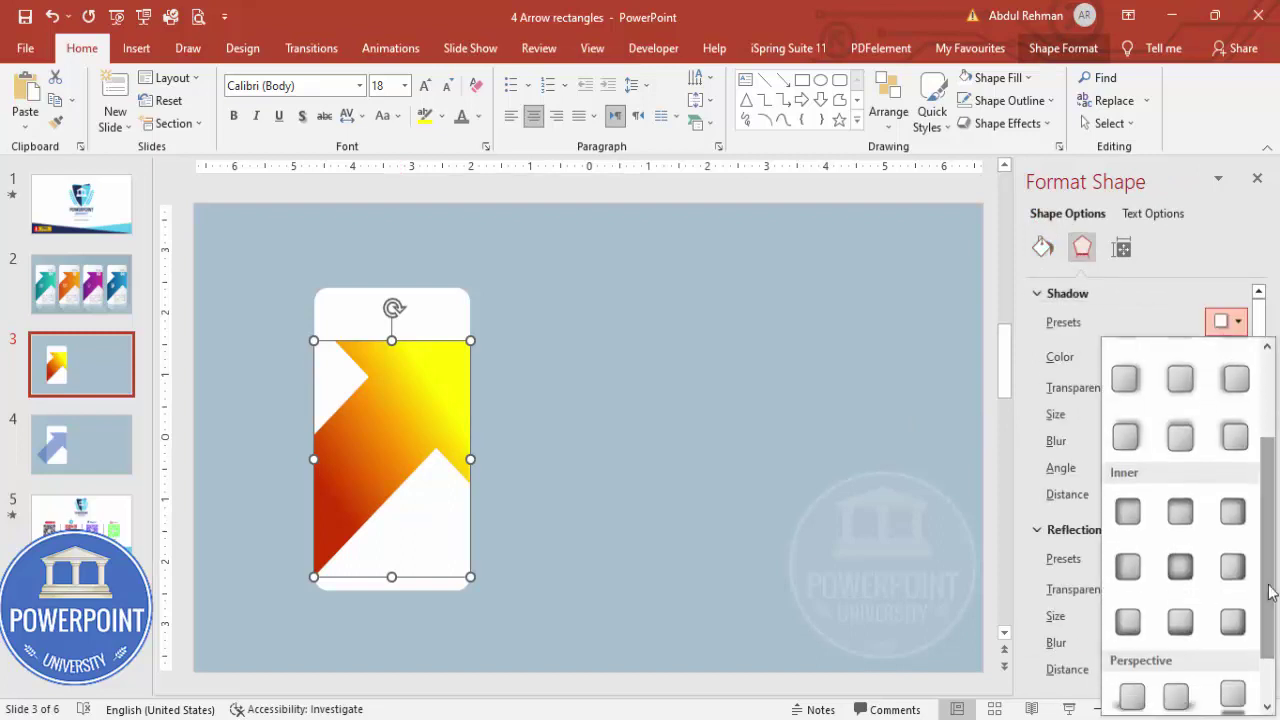
click(1233, 621)
click(605, 475)
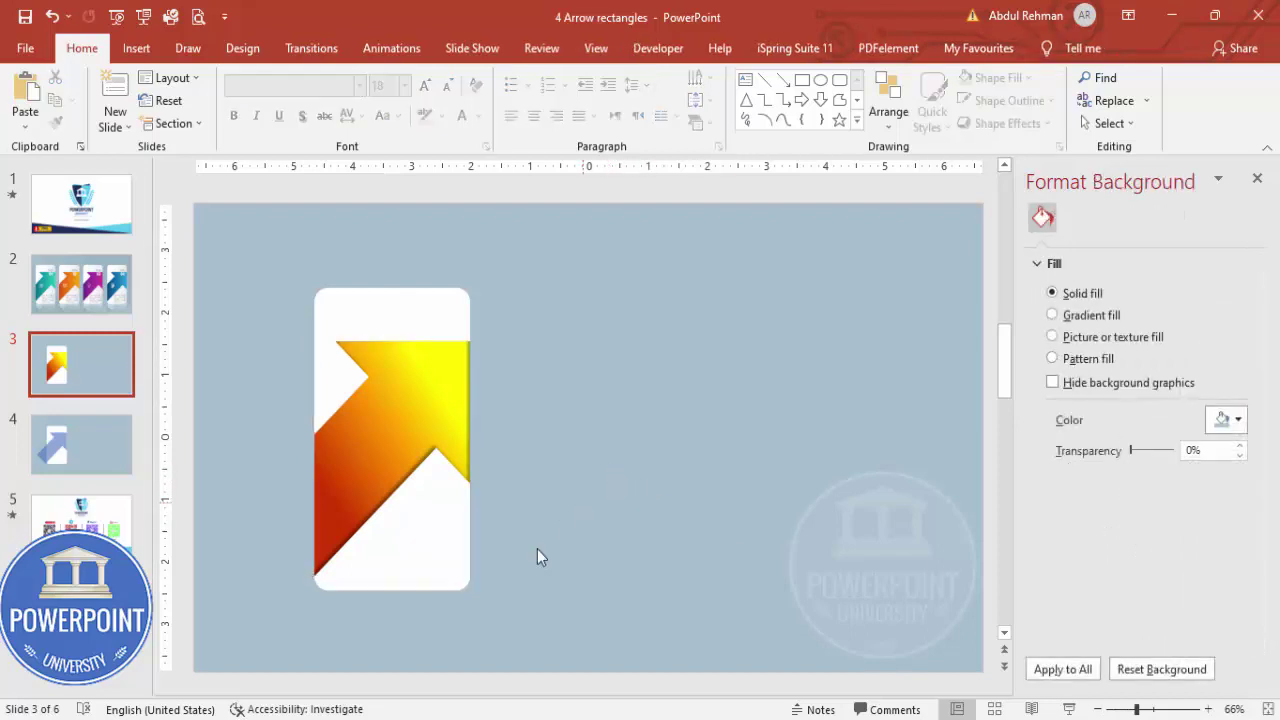
drag(528, 638, 254, 369)
- Add a text box reading OPTION at the top of the card
click(136, 48)
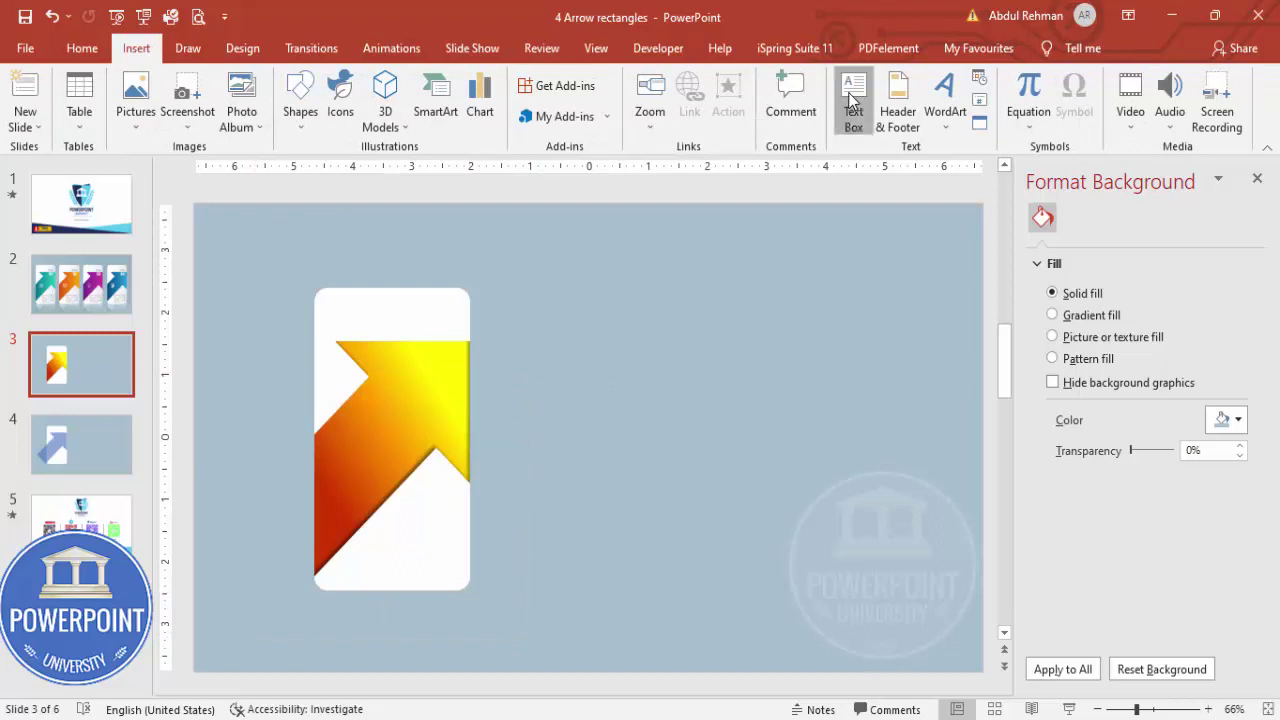
click(853, 111)
drag(364, 318, 459, 342)
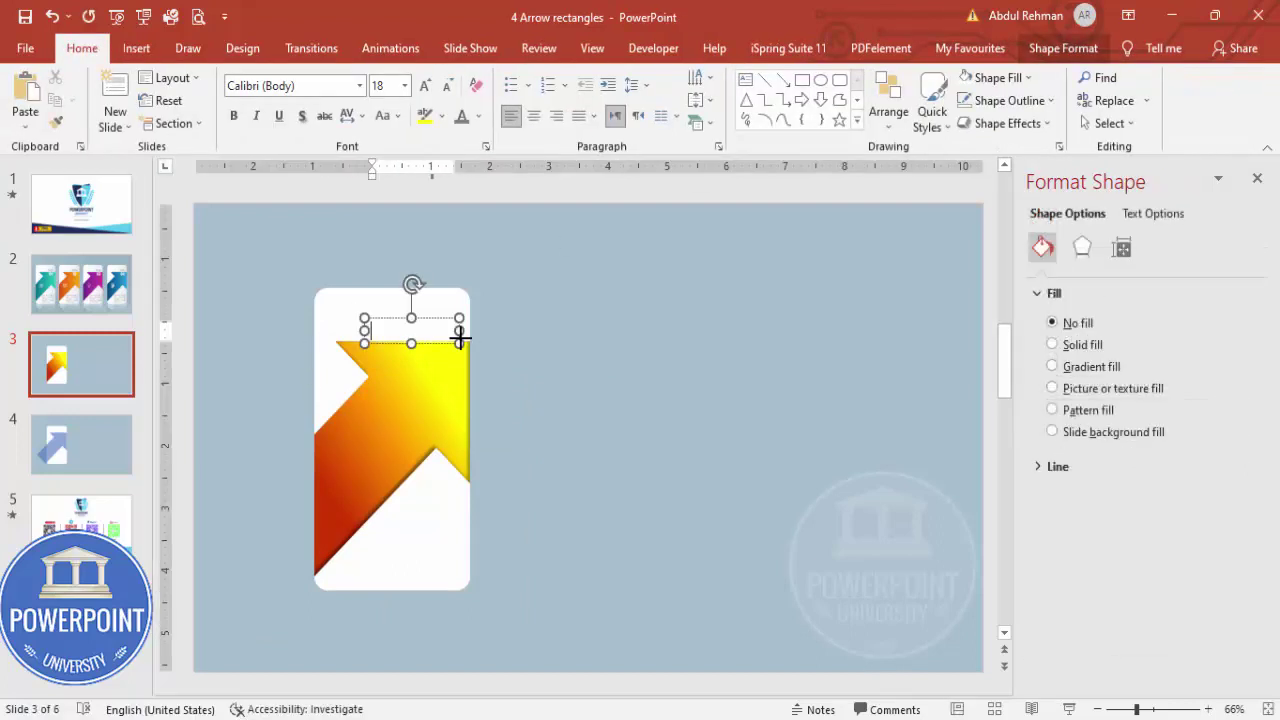
text(OPTIO)
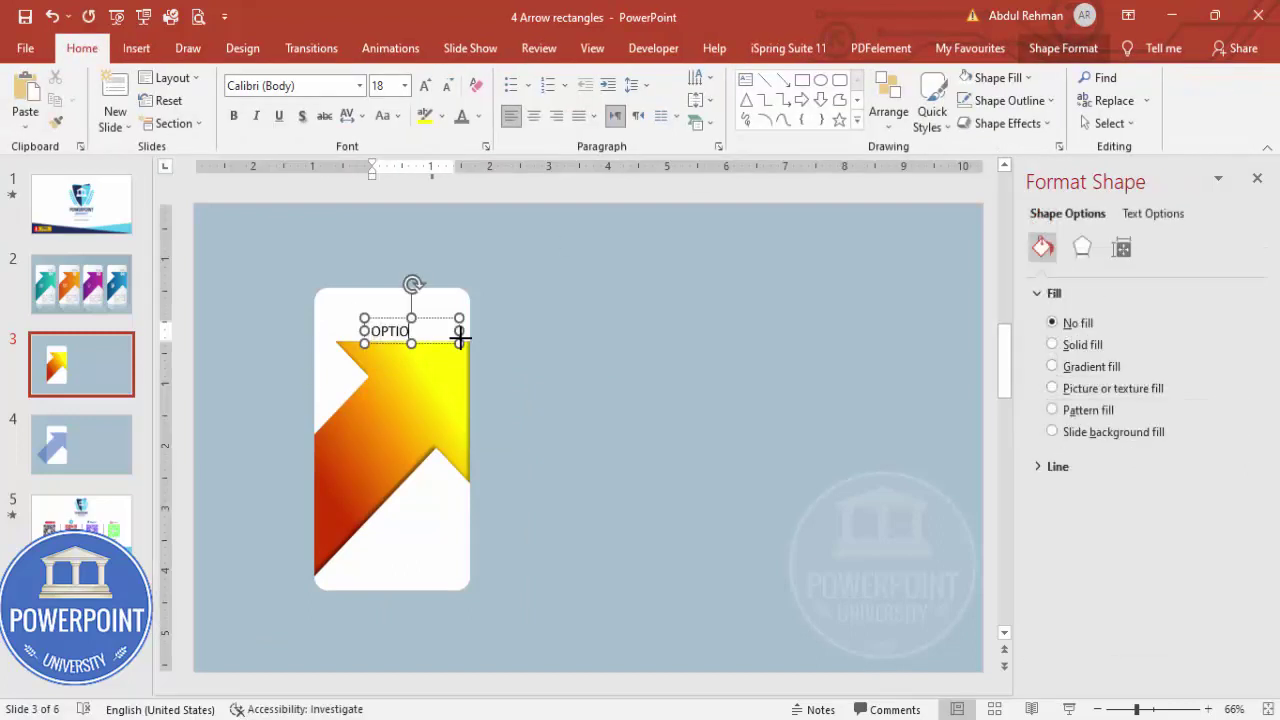
text(N)
click(440, 318)
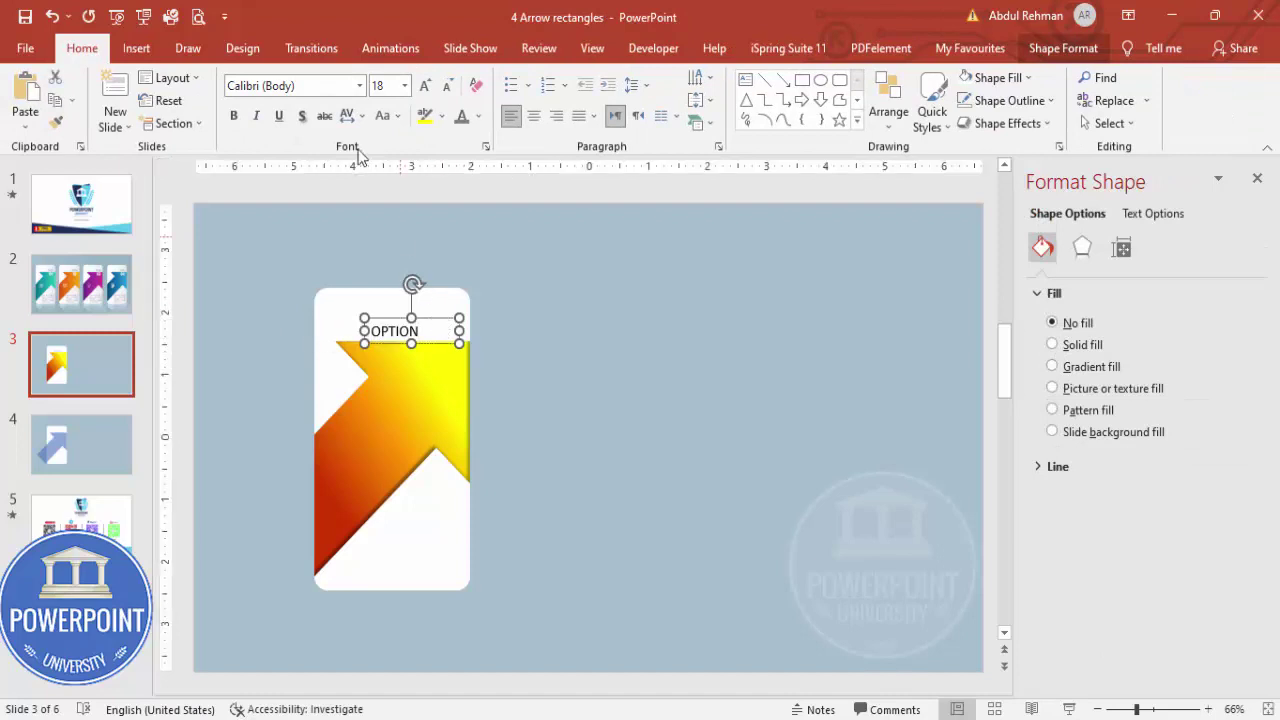
- Set the OPTION label to Open Sans, right-aligned, nudged slightly right
click(314, 88)
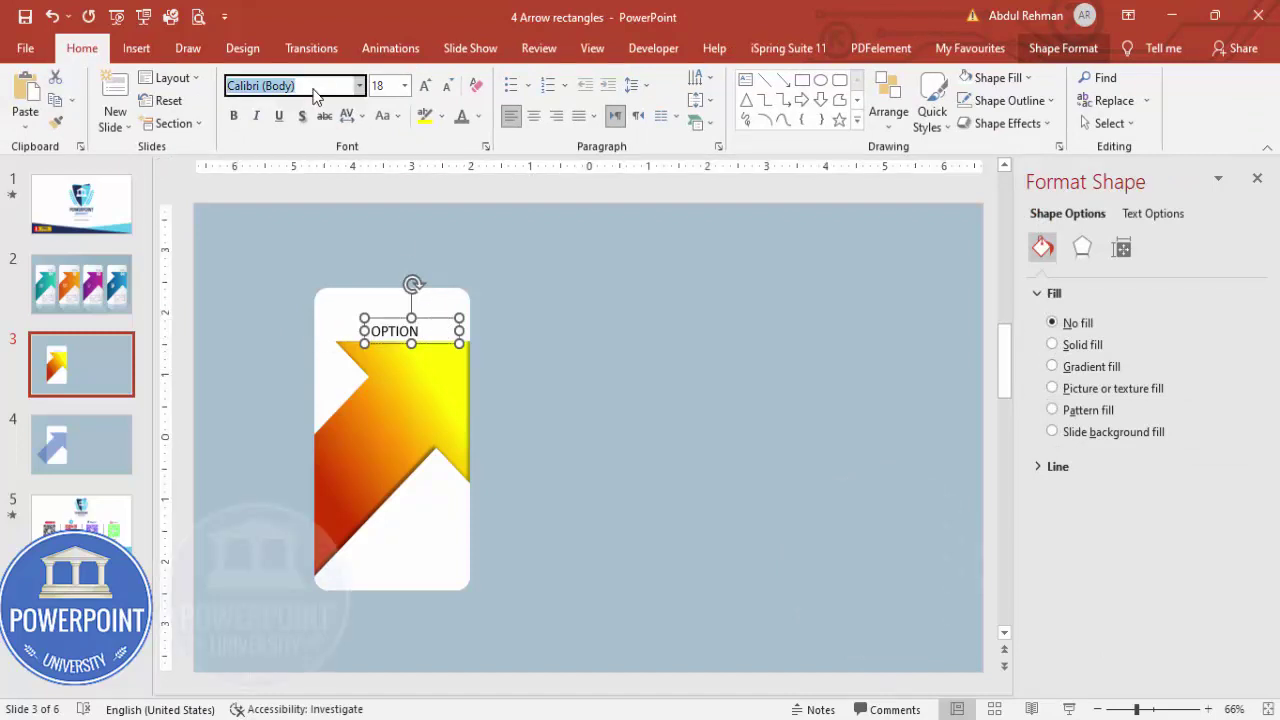
text(Open Sans)
key(Return)
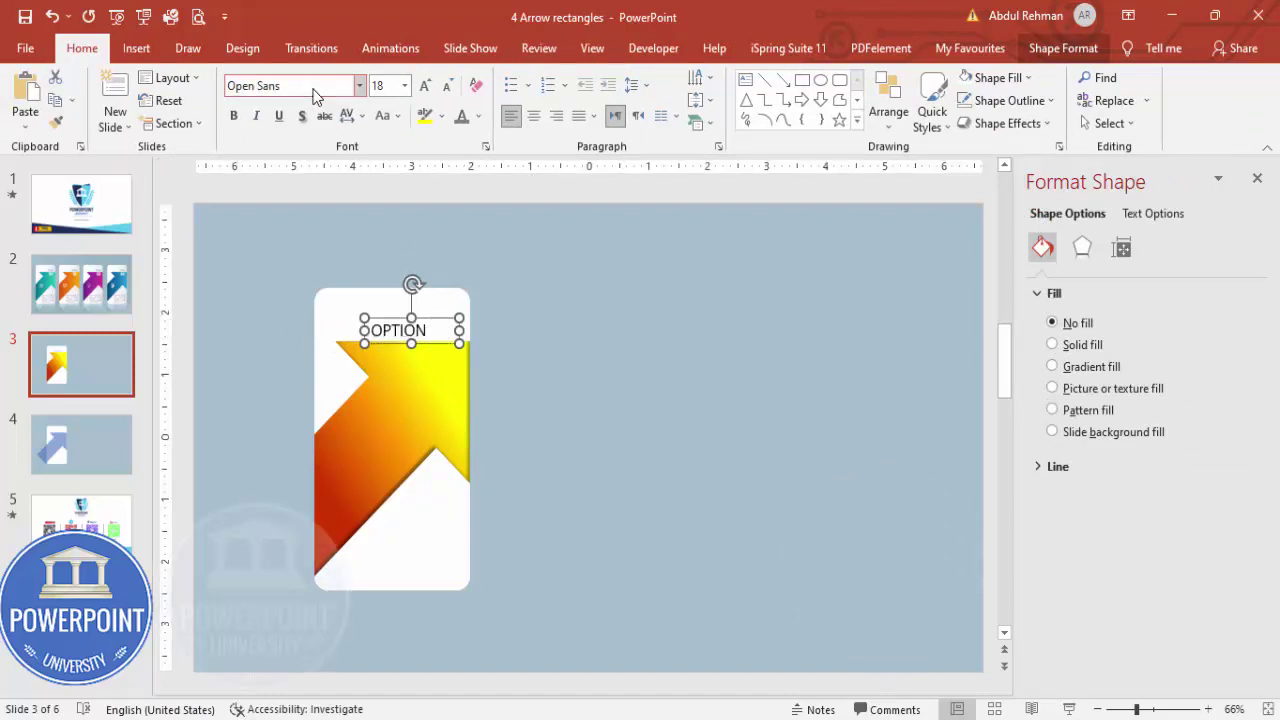
click(556, 116)
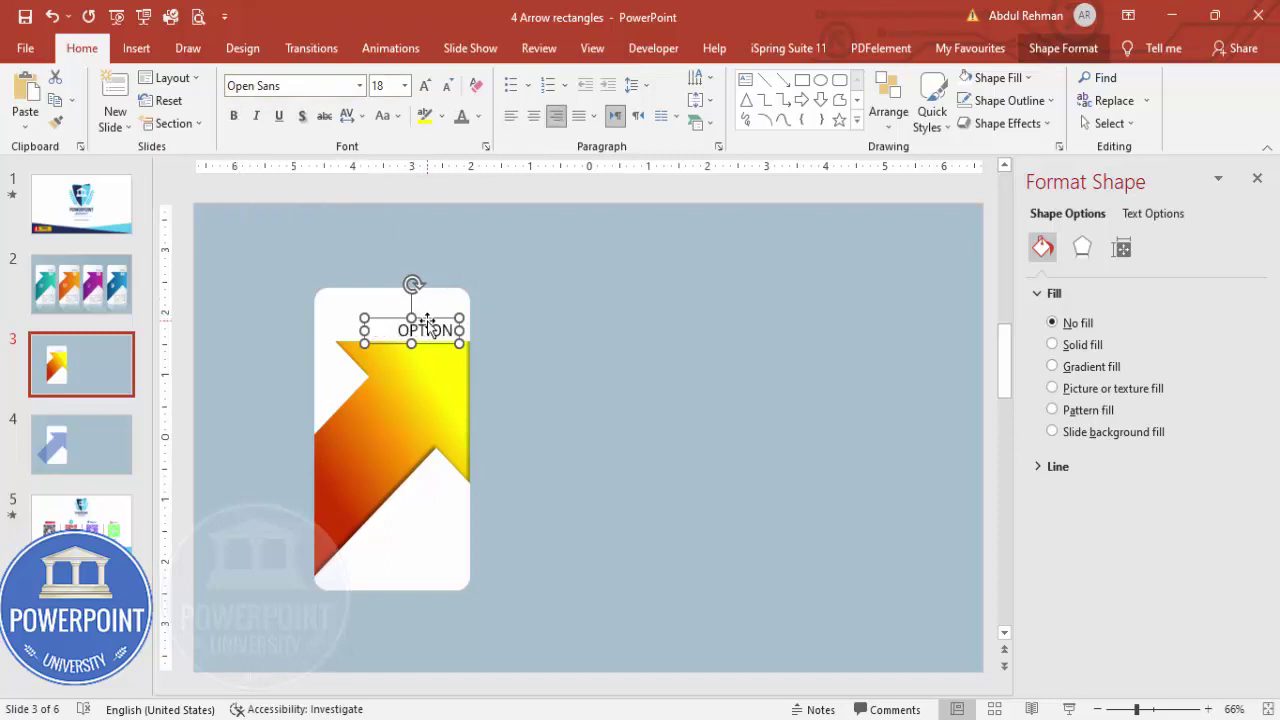
drag(427, 323, 436, 320)
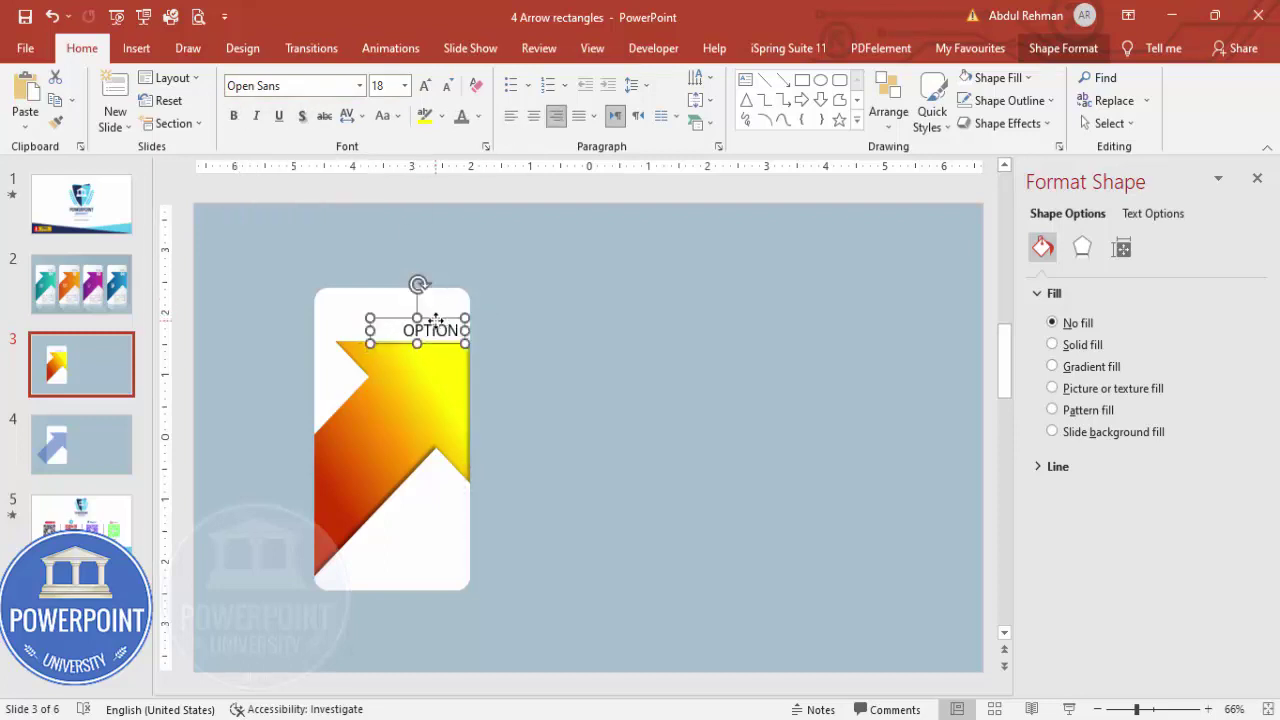
click(520, 342)
click(136, 48)
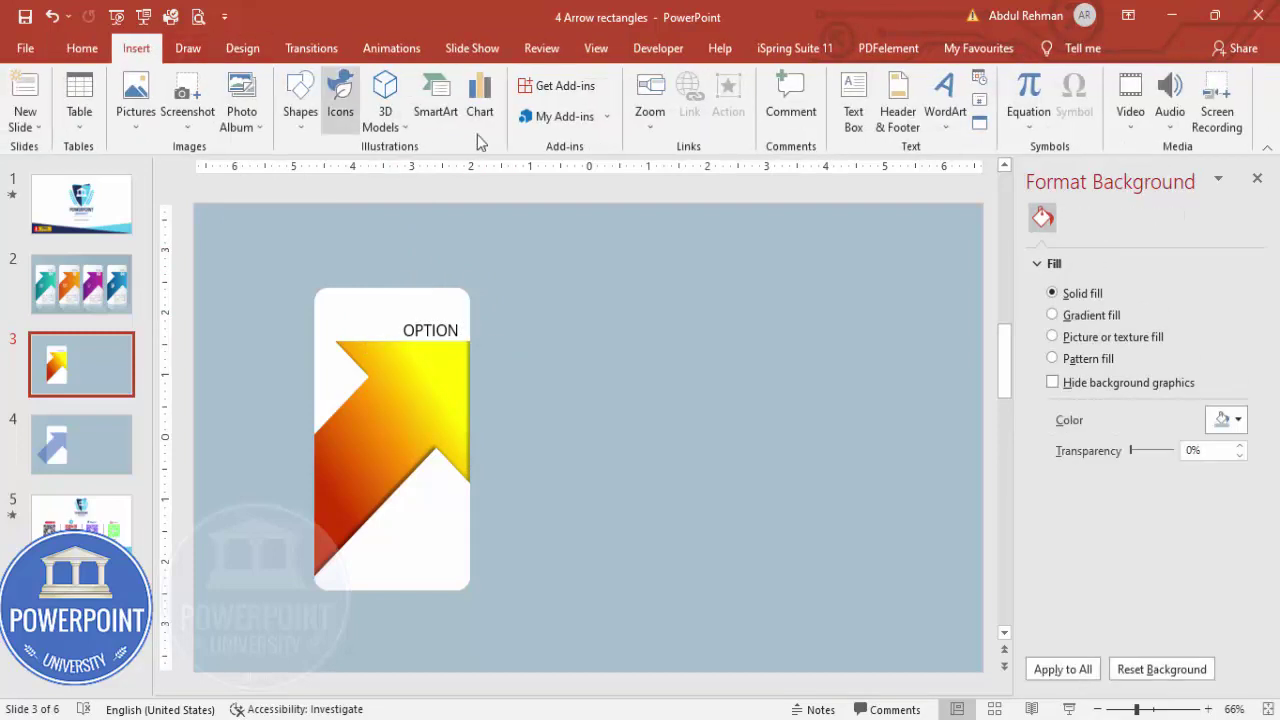
- Add a text box with 01 in Open Sans Condensed
click(853, 100)
drag(661, 287, 709, 314)
text(01)
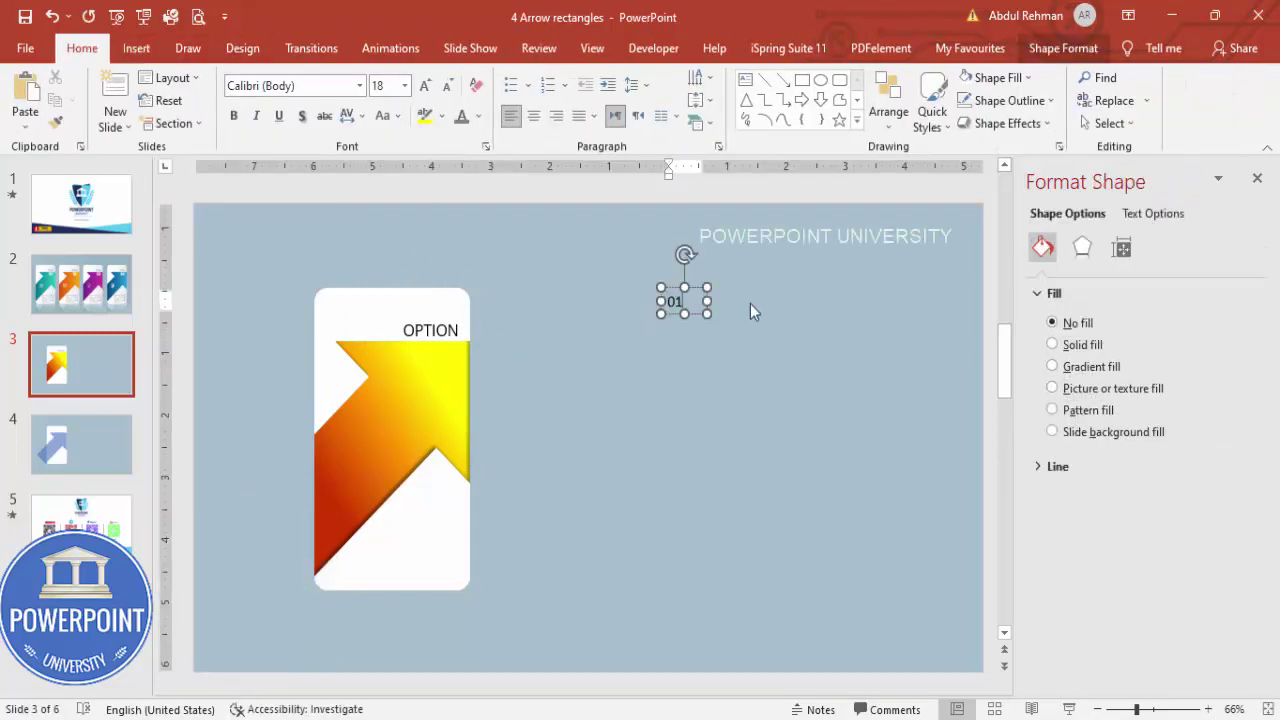
click(700, 288)
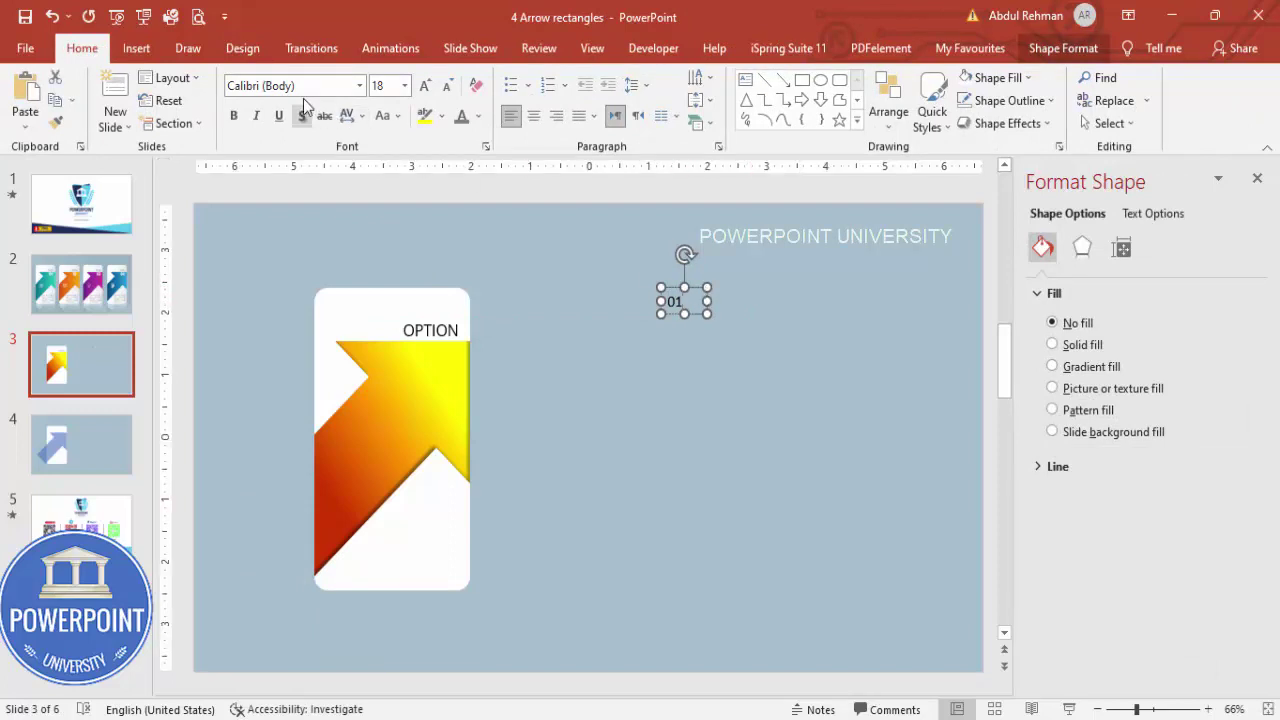
click(312, 88)
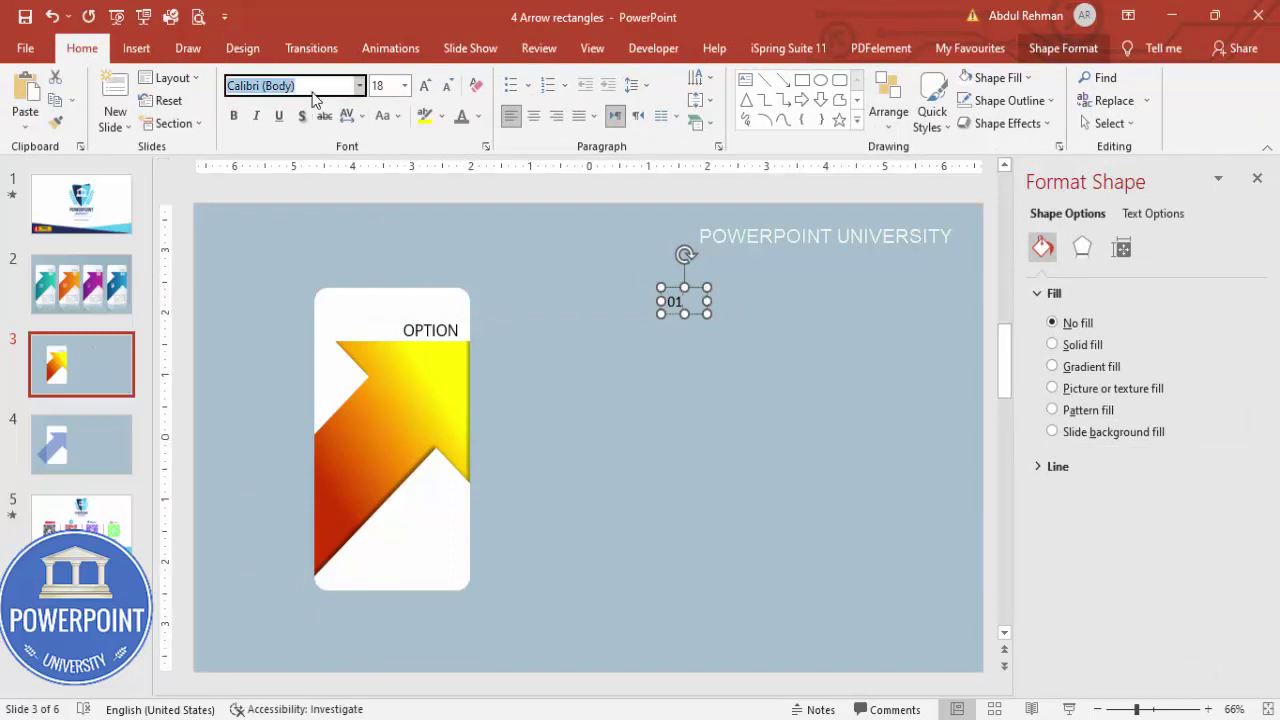
text(Open Sans Condensed)
key(Return)
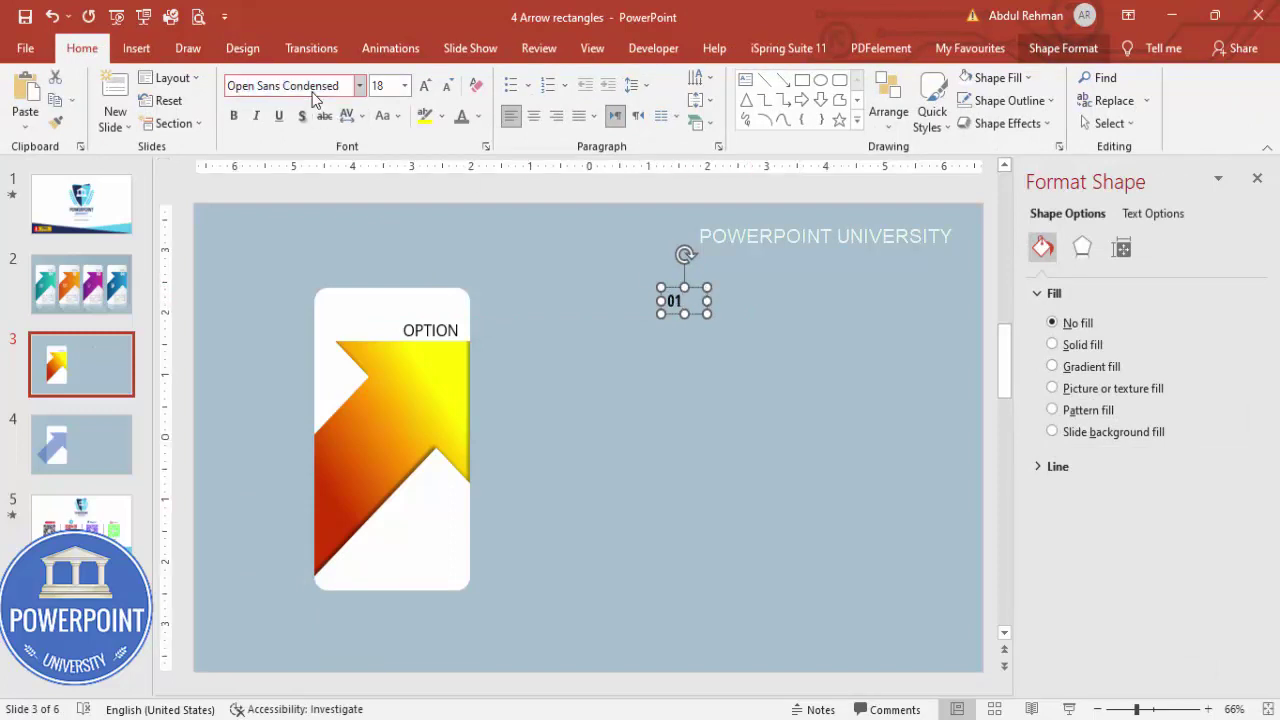
- Make 01 size 40, white and centred, and place it on the arrow below OPTION
click(425, 85)
click(425, 85)
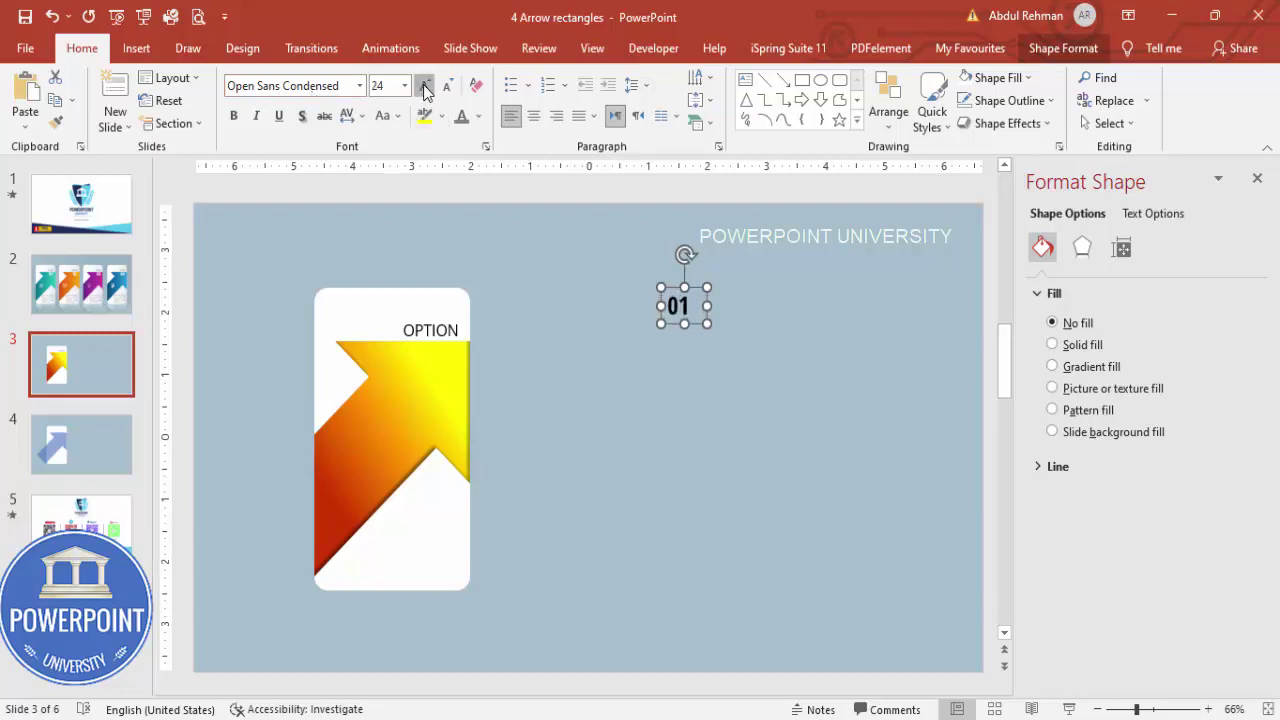
click(425, 85)
click(425, 85)
click(479, 116)
click(465, 165)
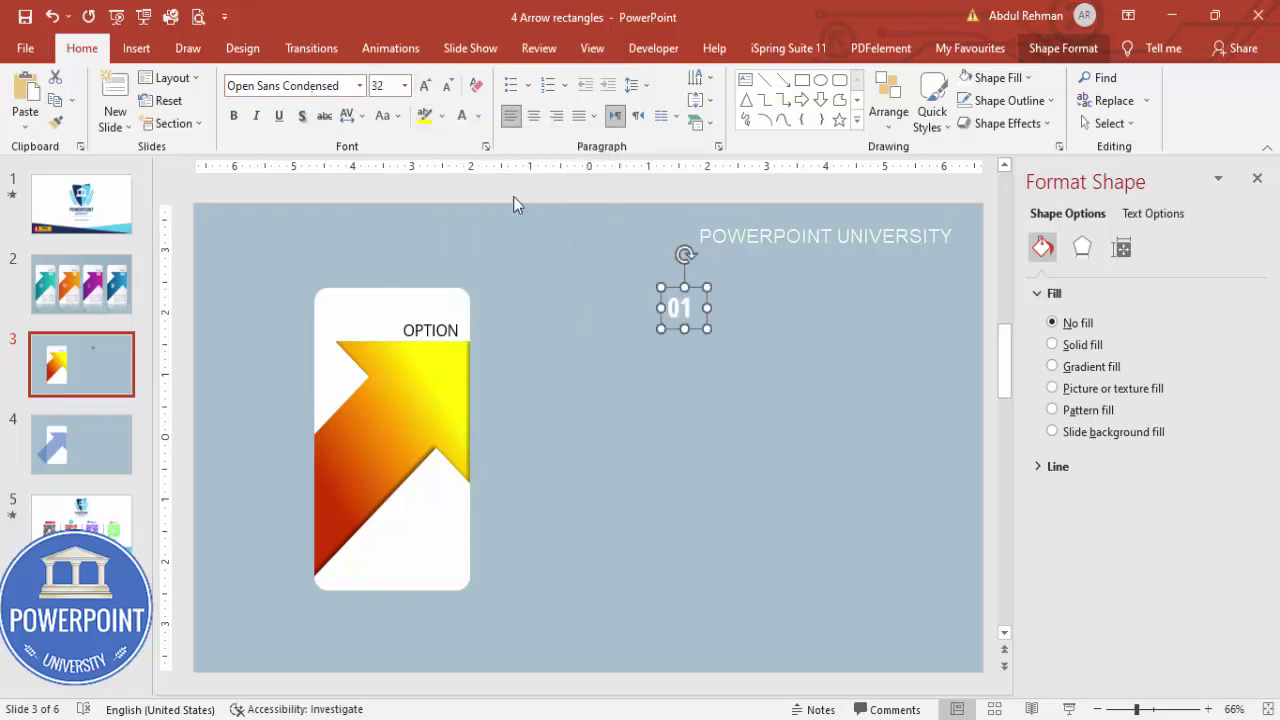
click(533, 116)
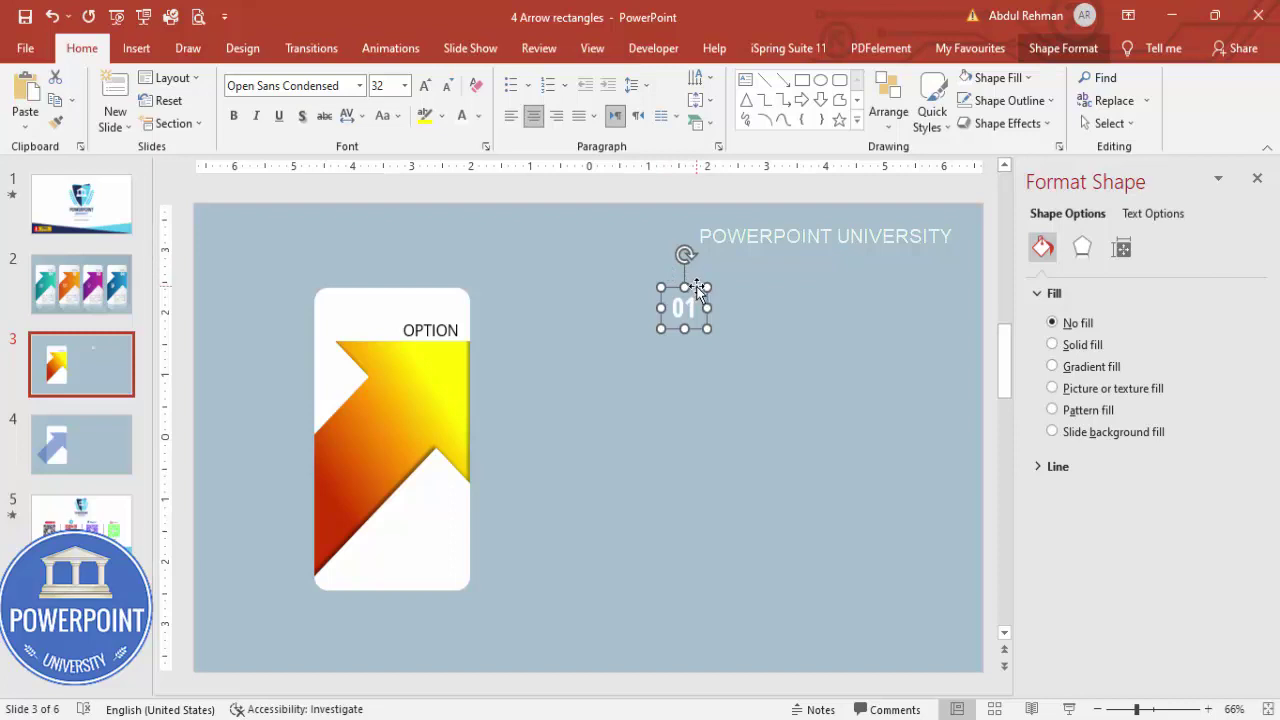
drag(697, 289, 438, 344)
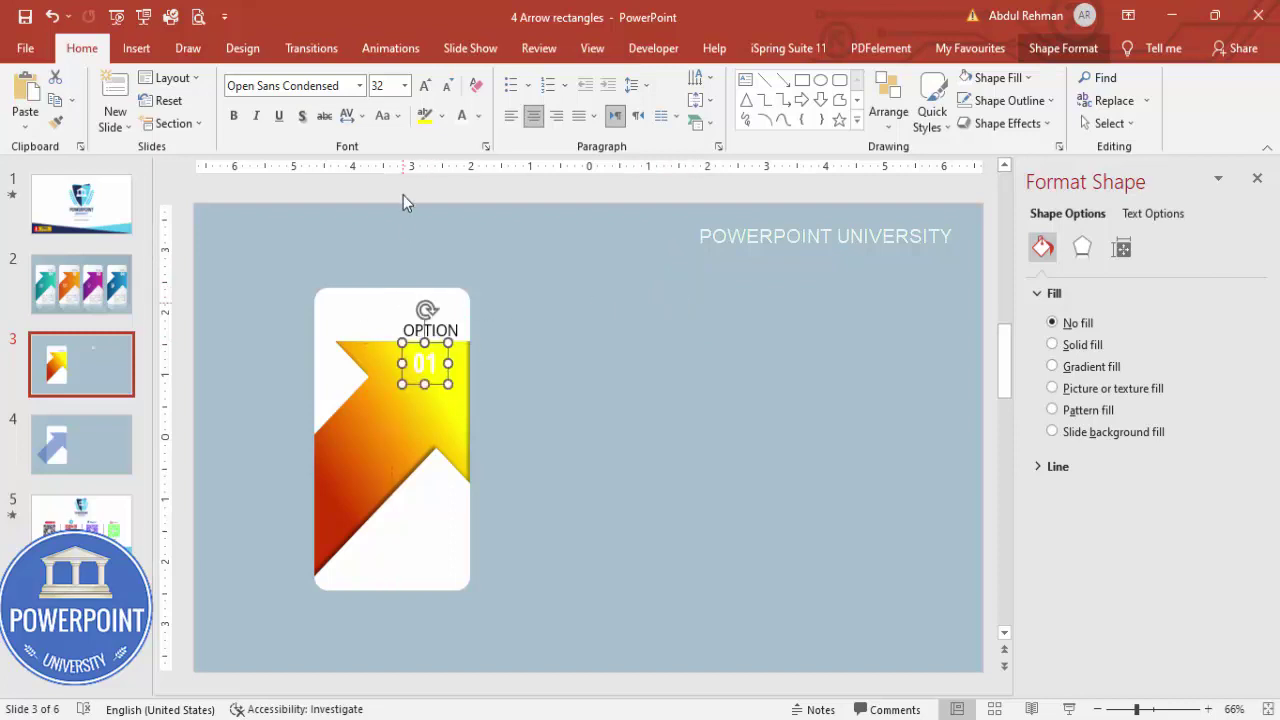
click(425, 85)
click(425, 85)
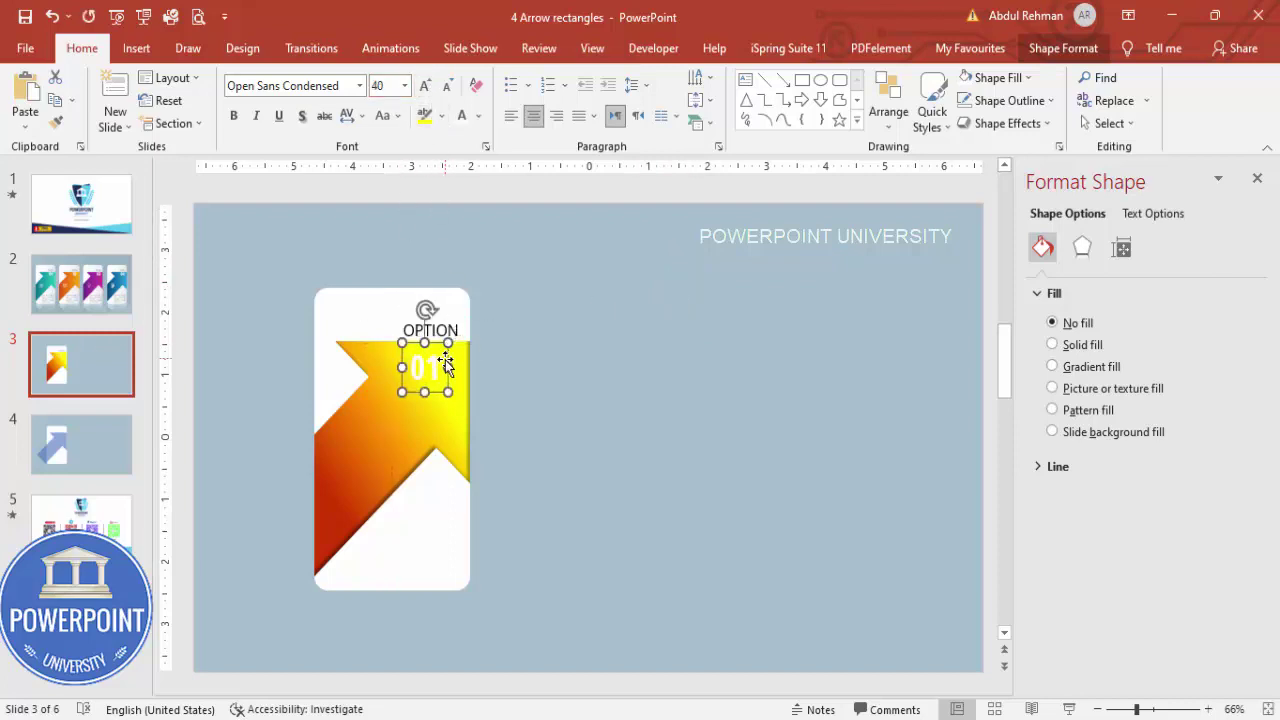
drag(448, 362, 448, 360)
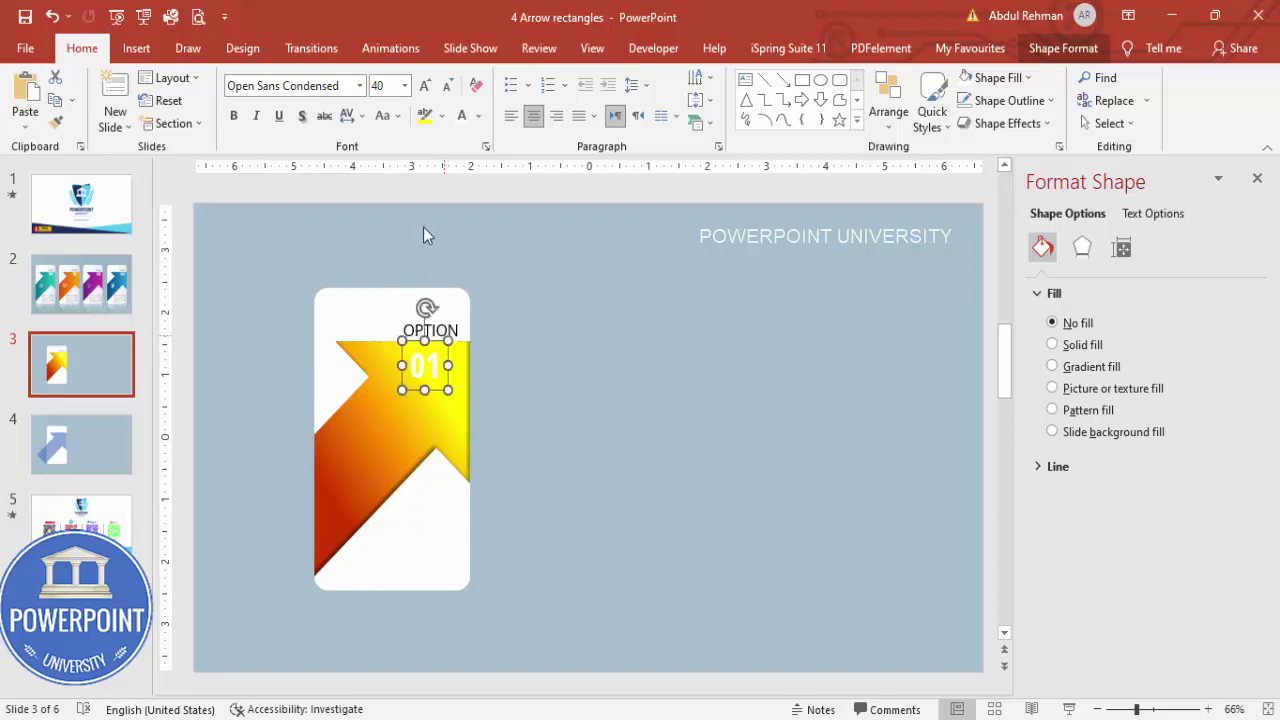
- Remove the yellow gradient stop and drag the orange stop to 100% for a red-to-orange arrow
click(453, 440)
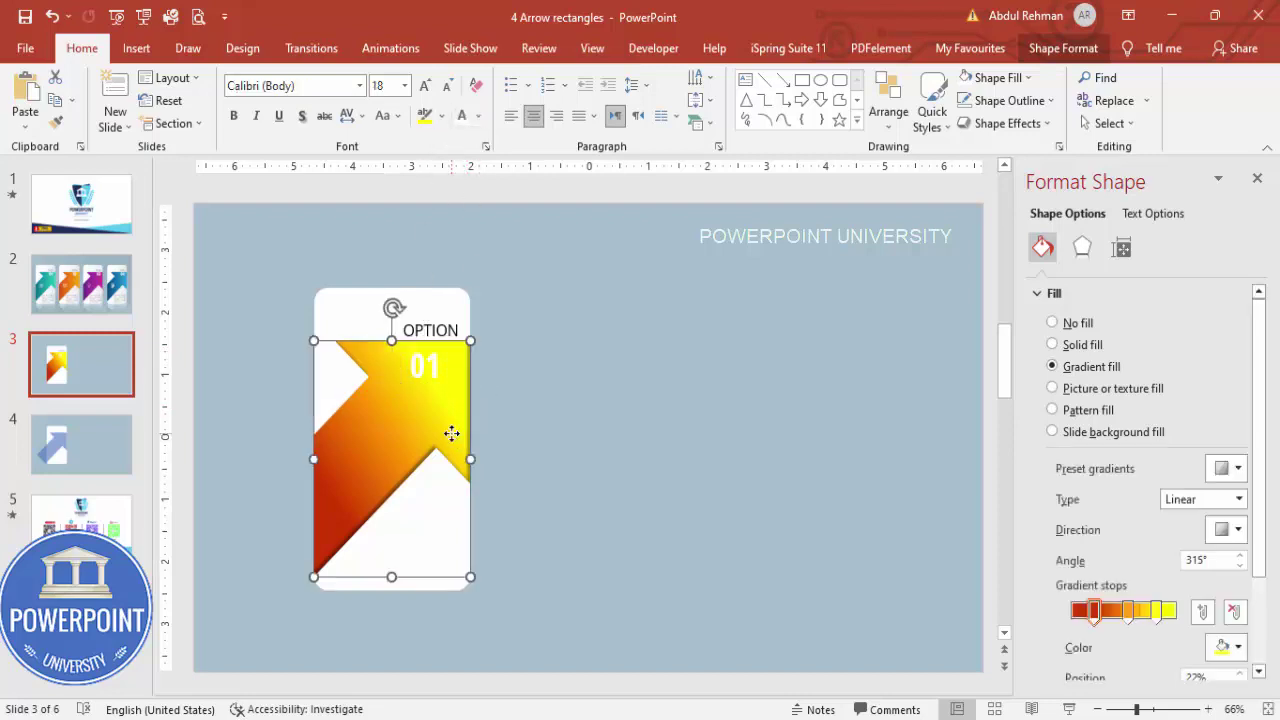
click(1160, 618)
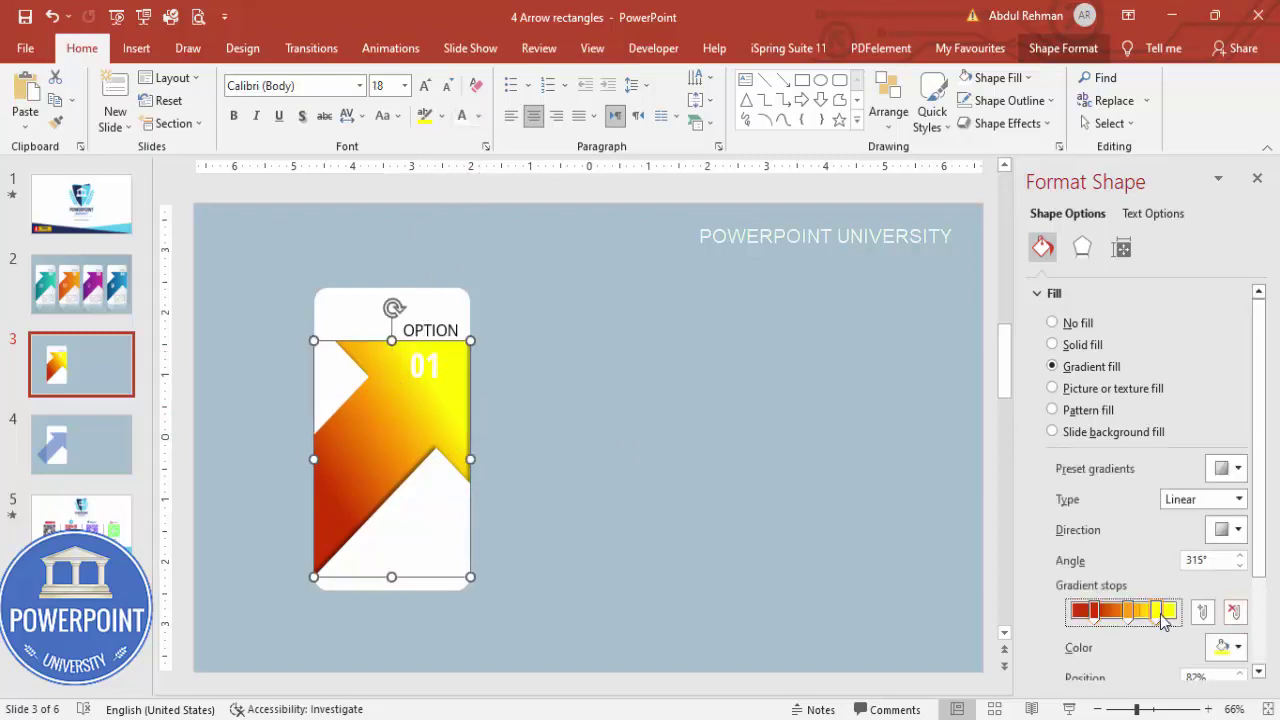
click(1234, 612)
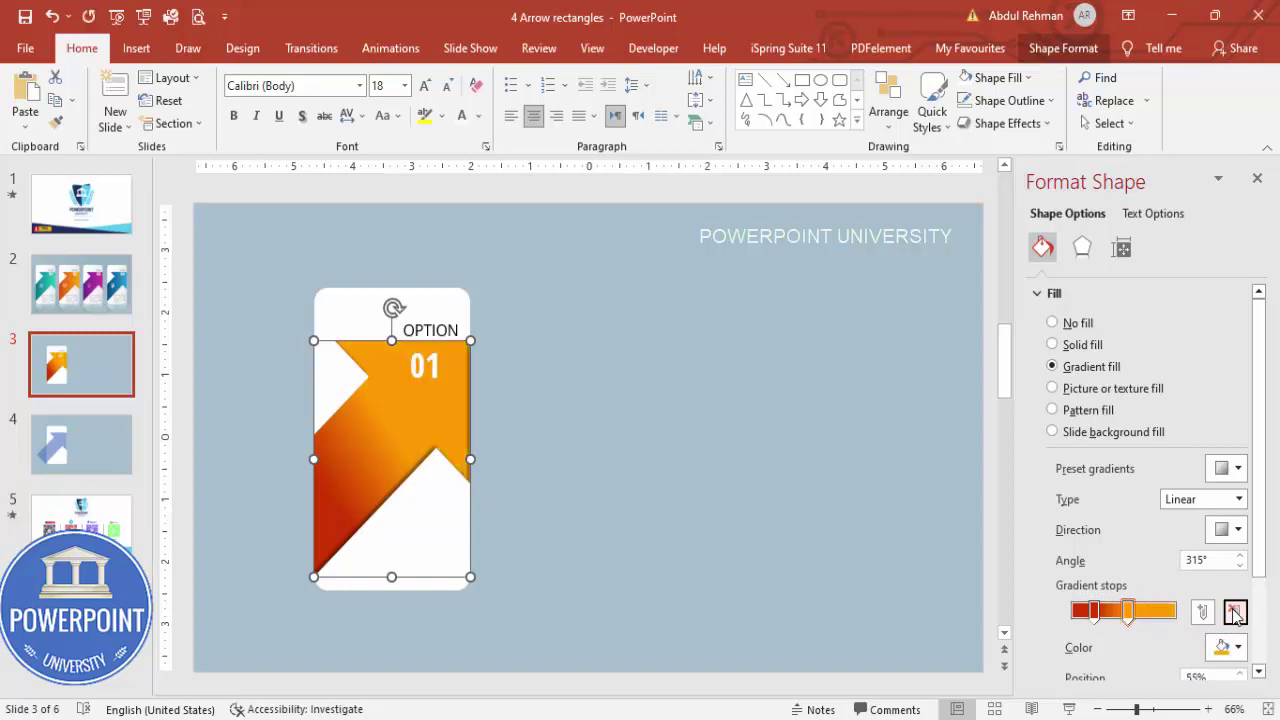
drag(1131, 614, 1202, 614)
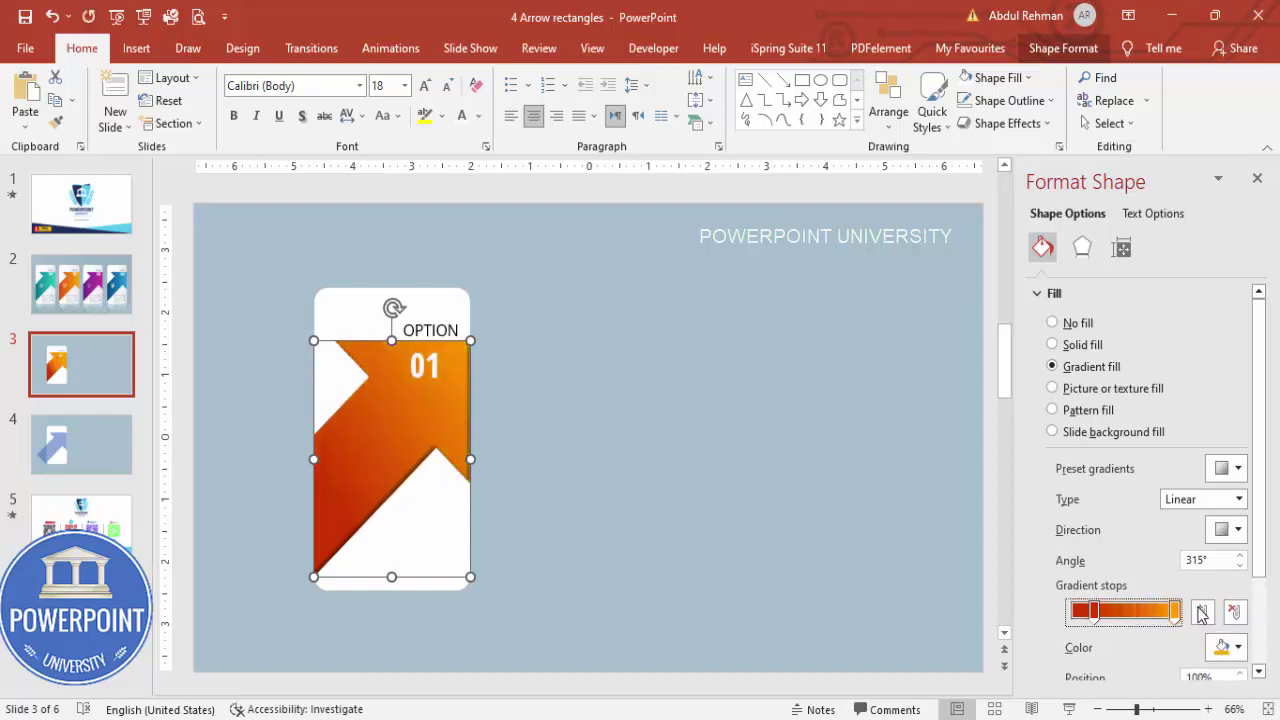
click(621, 444)
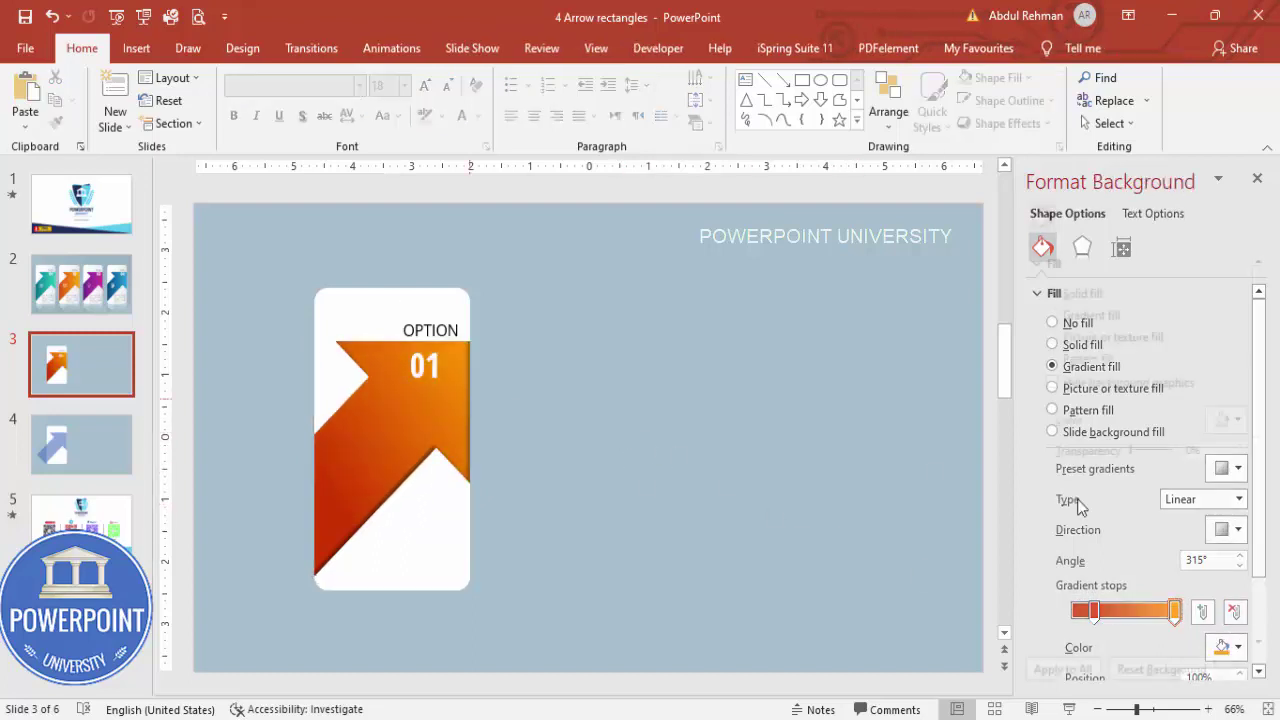
click(401, 415)
key(Escape)
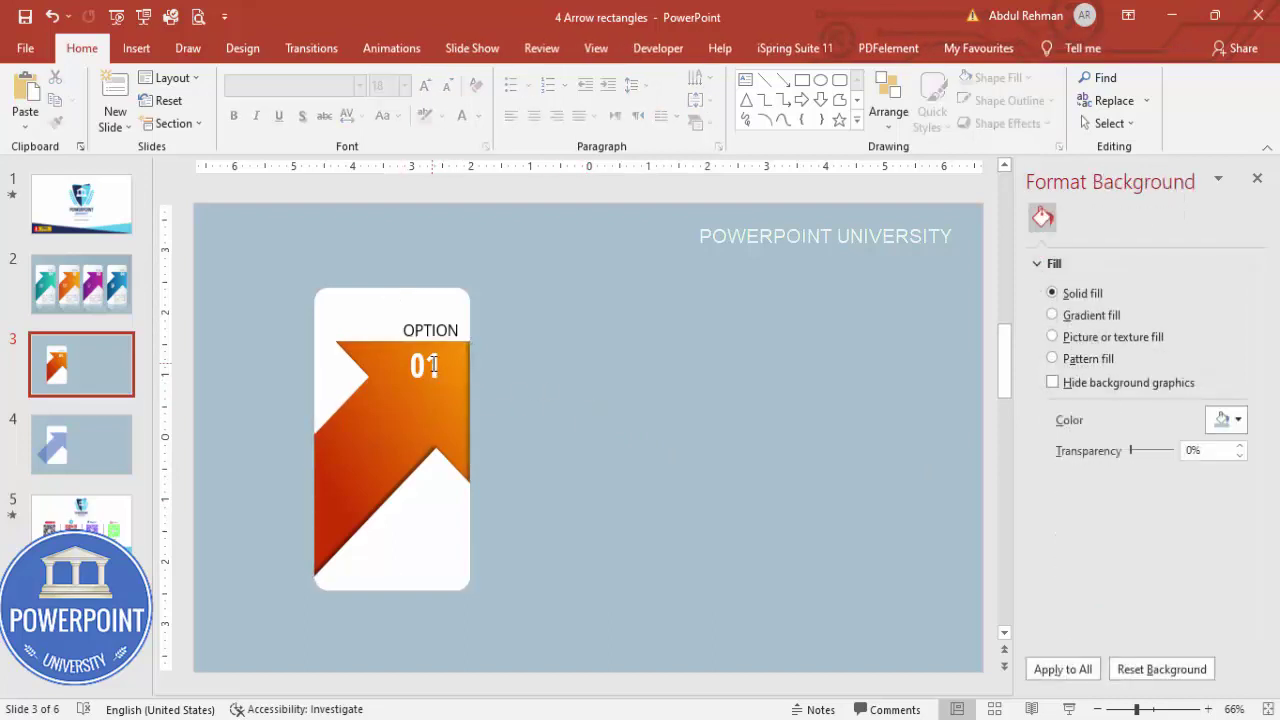
click(433, 366)
- Insert the lightbulb icon from the Icons library
click(569, 382)
click(137, 48)
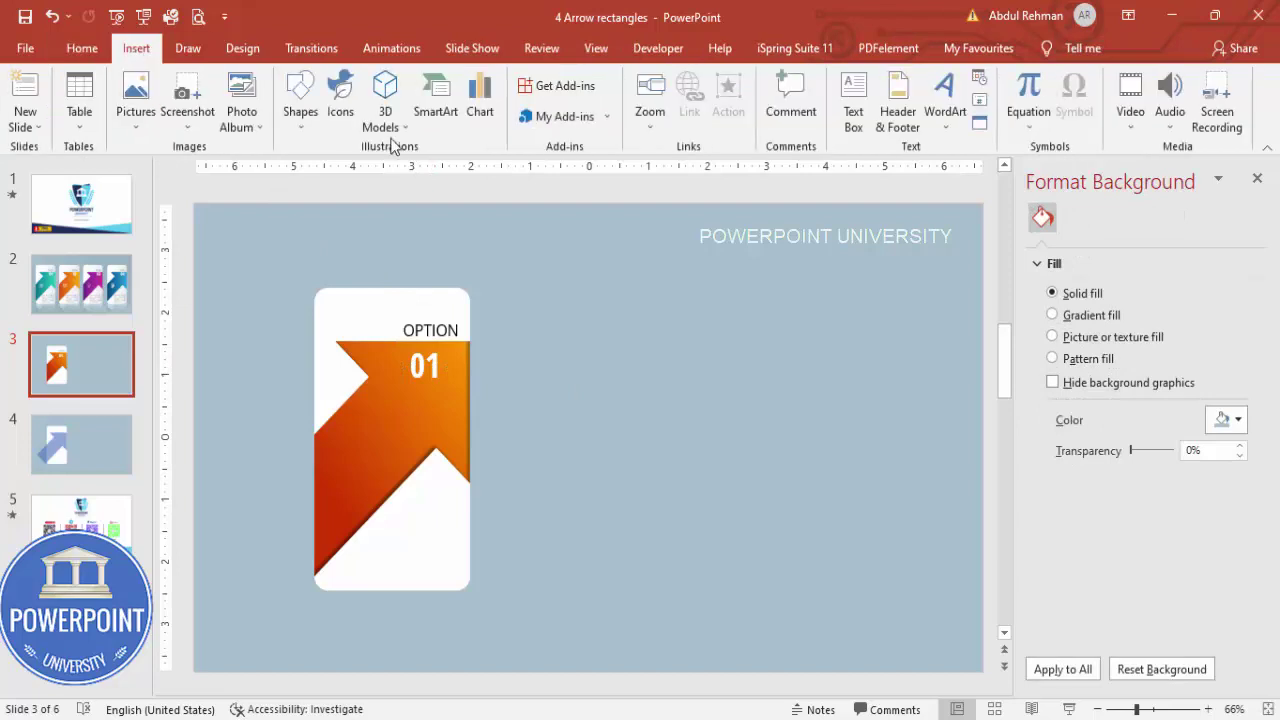
click(340, 100)
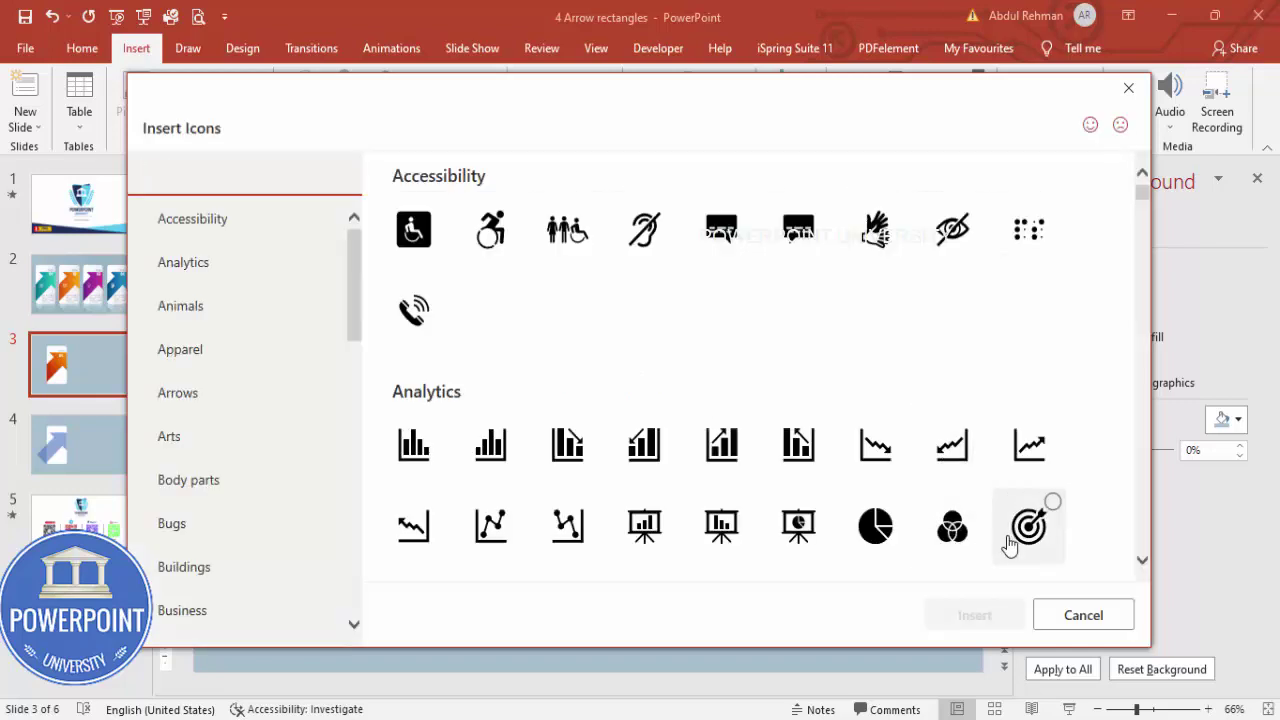
scroll(975, 487, down, 1)
scroll(975, 487, down, 2)
click(958, 472)
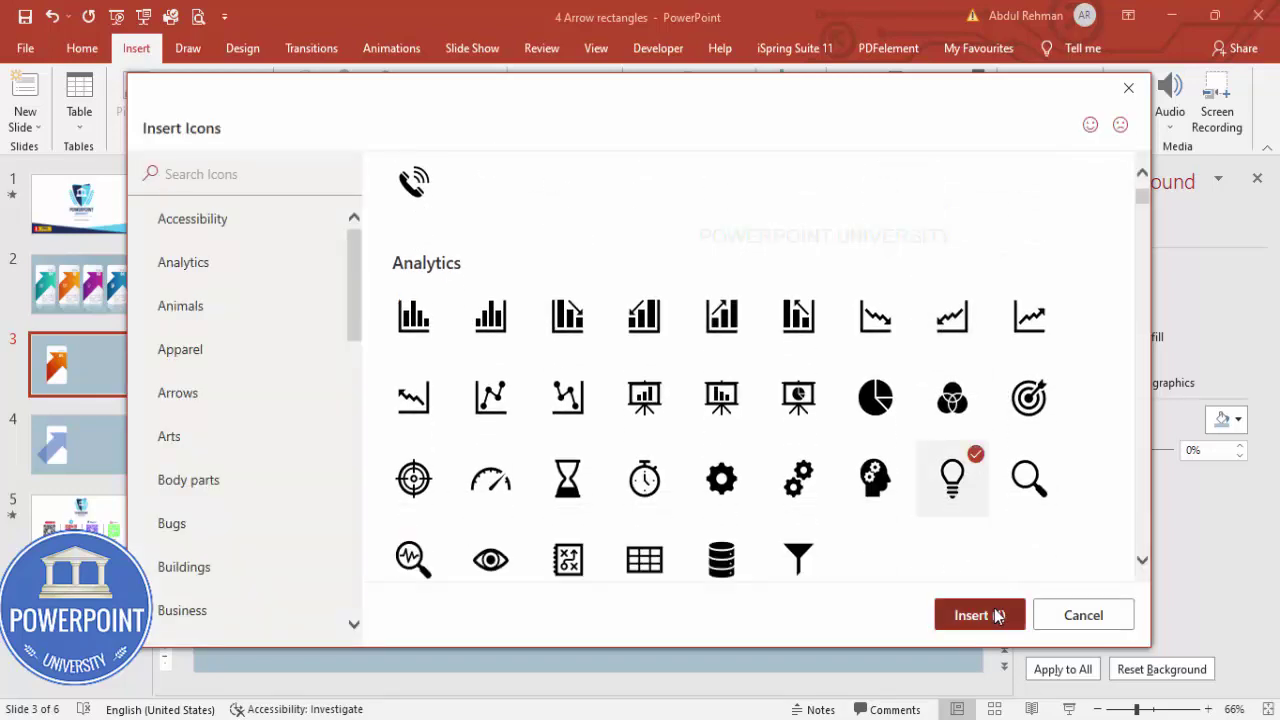
click(1000, 612)
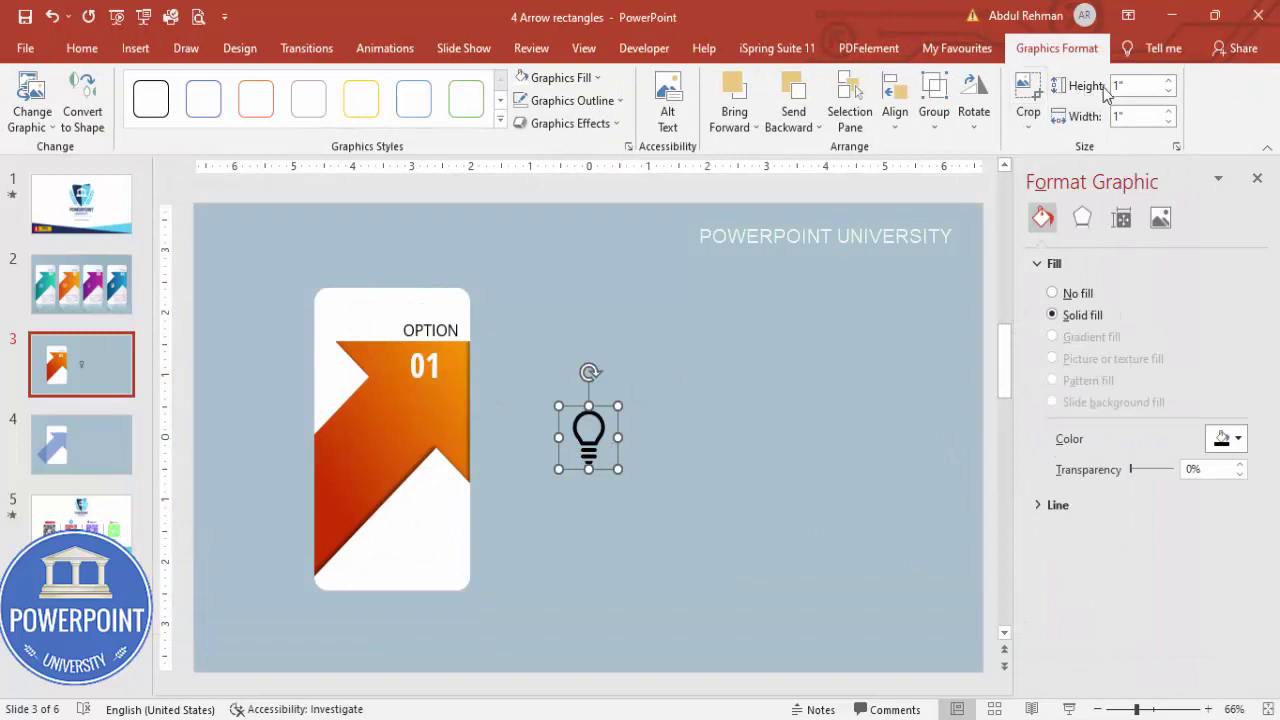
- Size the lightbulb to 0.7", fill it white at 20% transparency, and place it on the orange arrow
click(1133, 88)
text(.)
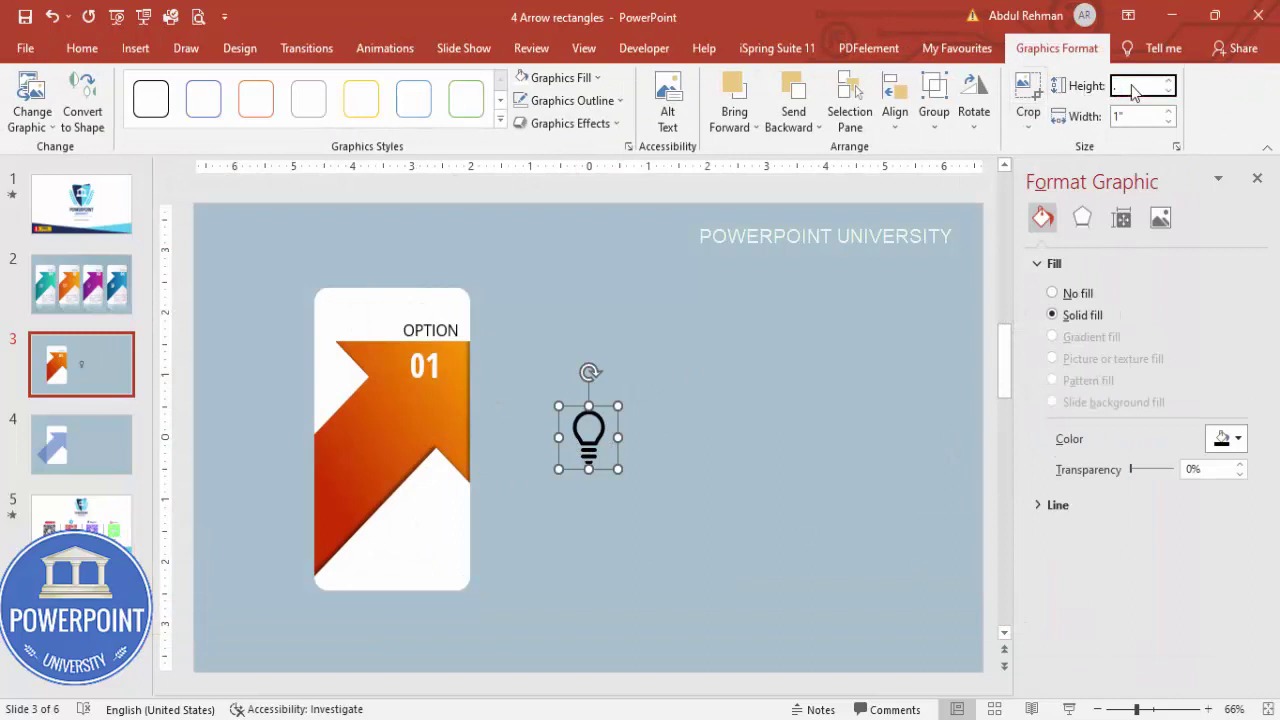
text(7)
key(Return)
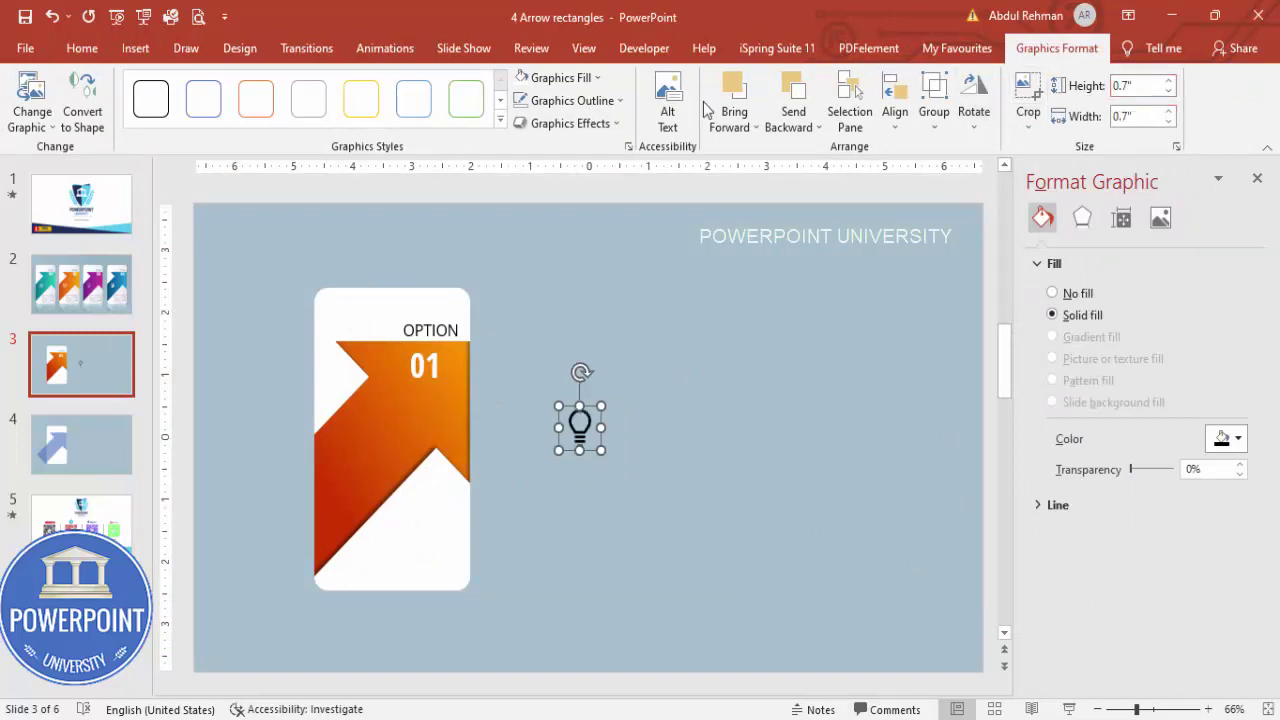
click(521, 77)
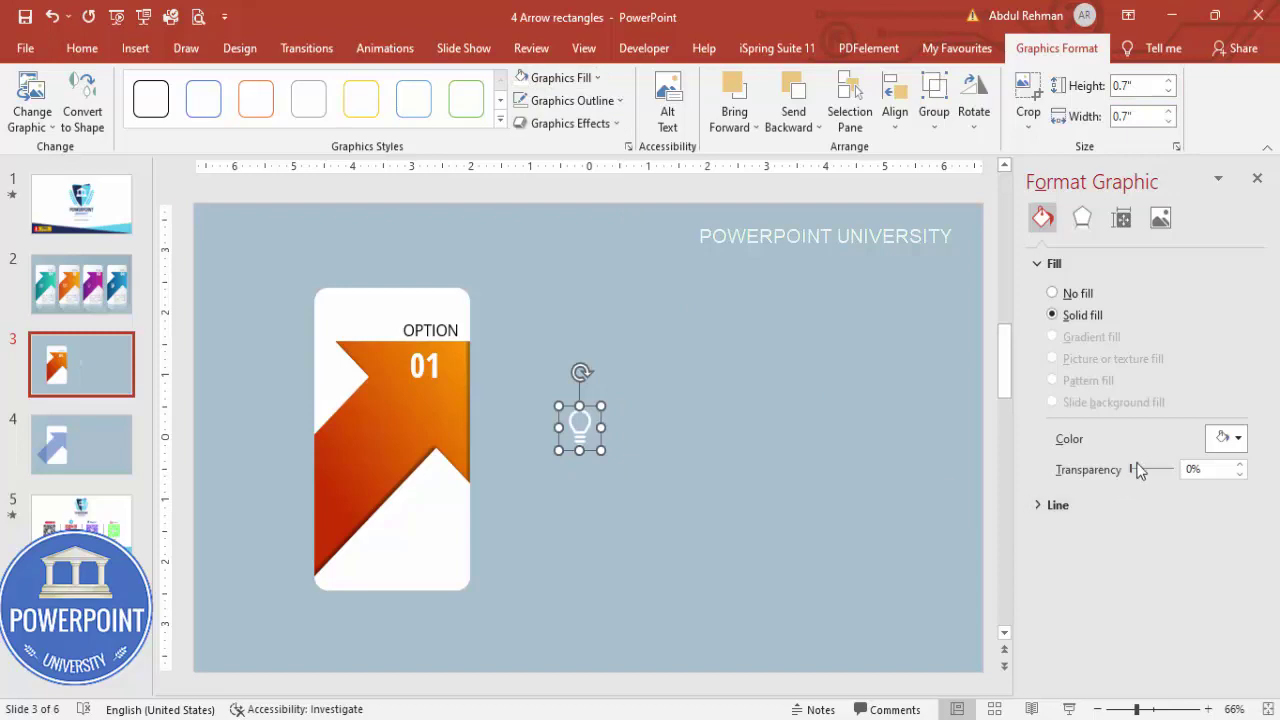
drag(1131, 470, 1138, 470)
drag(581, 429, 361, 452)
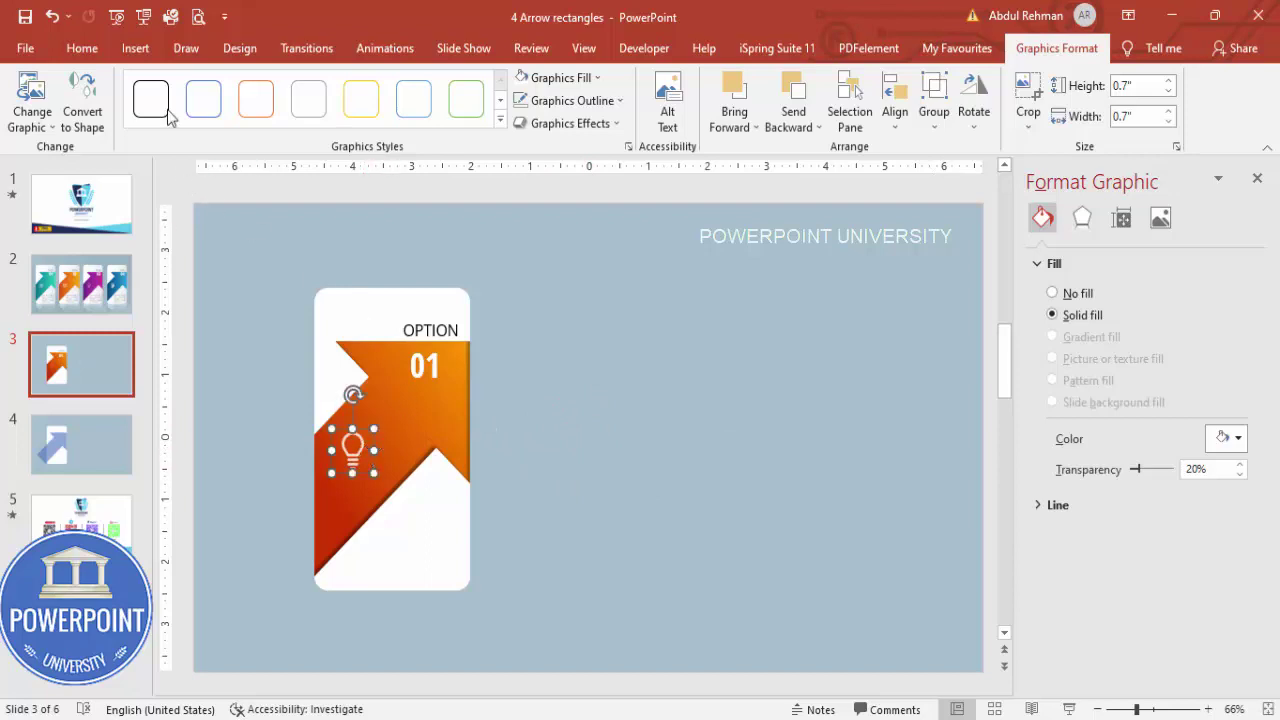
click(135, 48)
- Add a text box below the lightbulb reading 'Add detail text here'
click(852, 100)
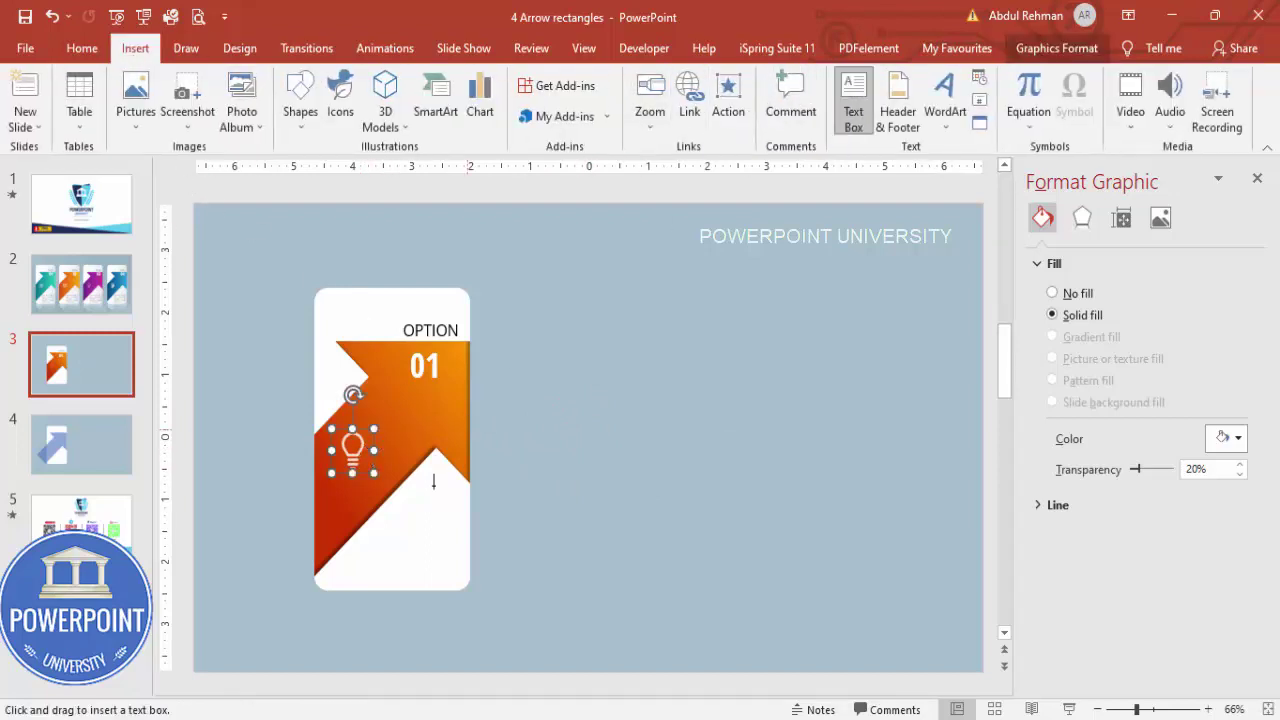
drag(390, 530, 480, 558)
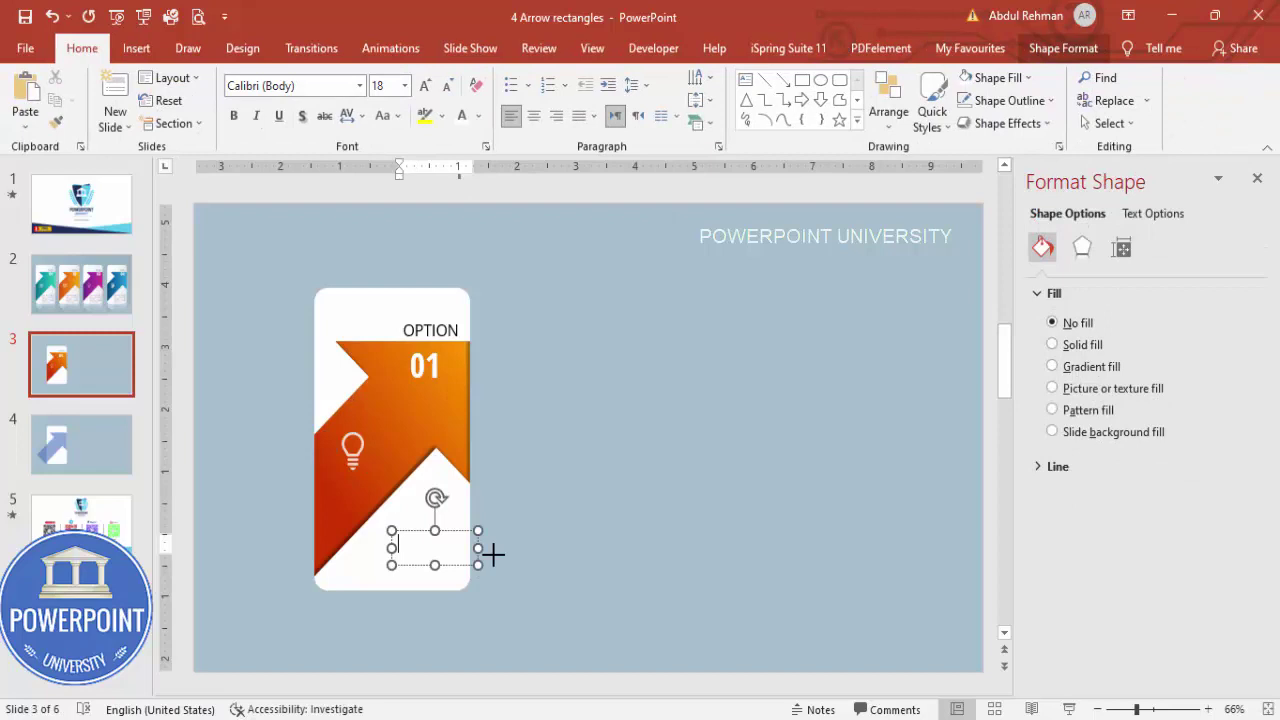
text(Add detail )
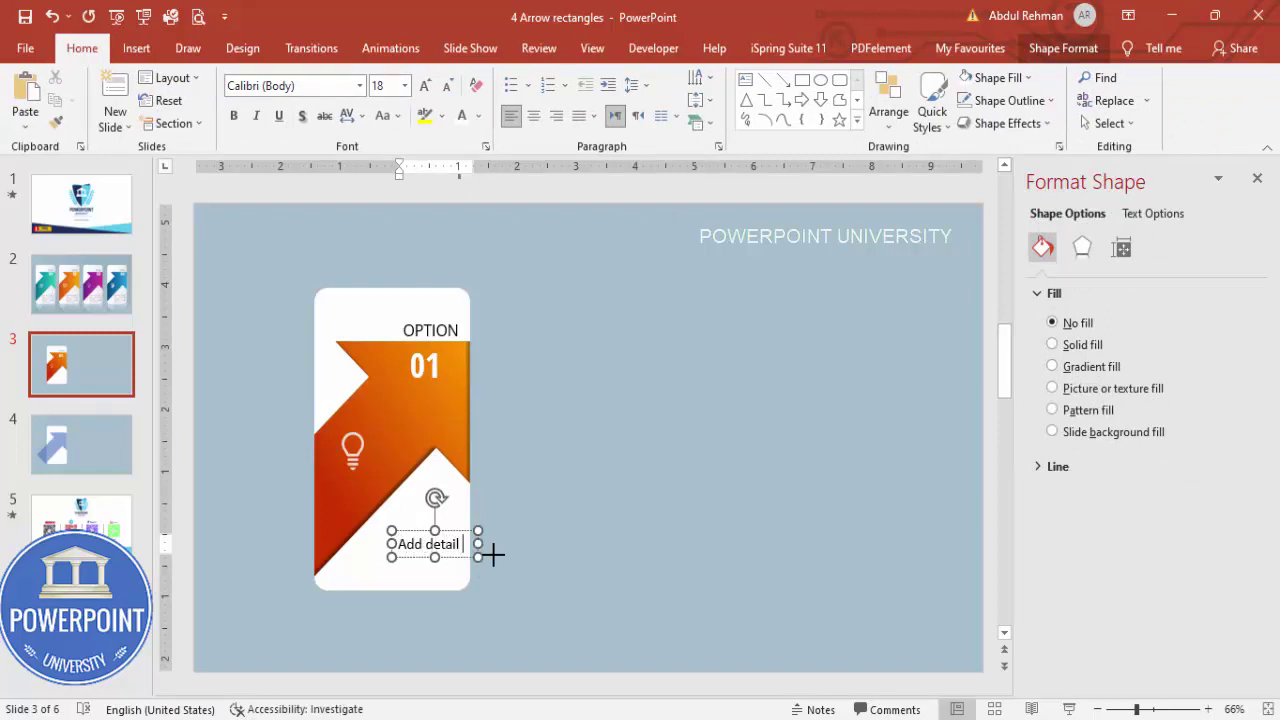
text(text here)
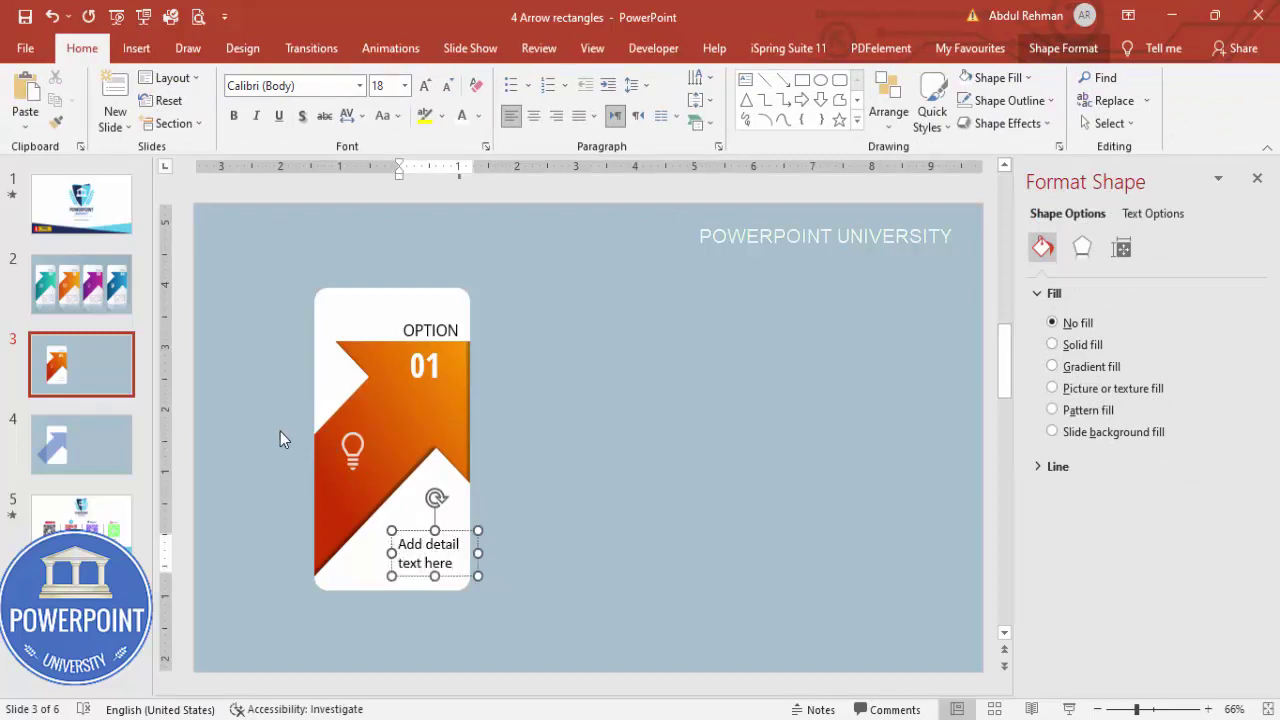
click(462, 530)
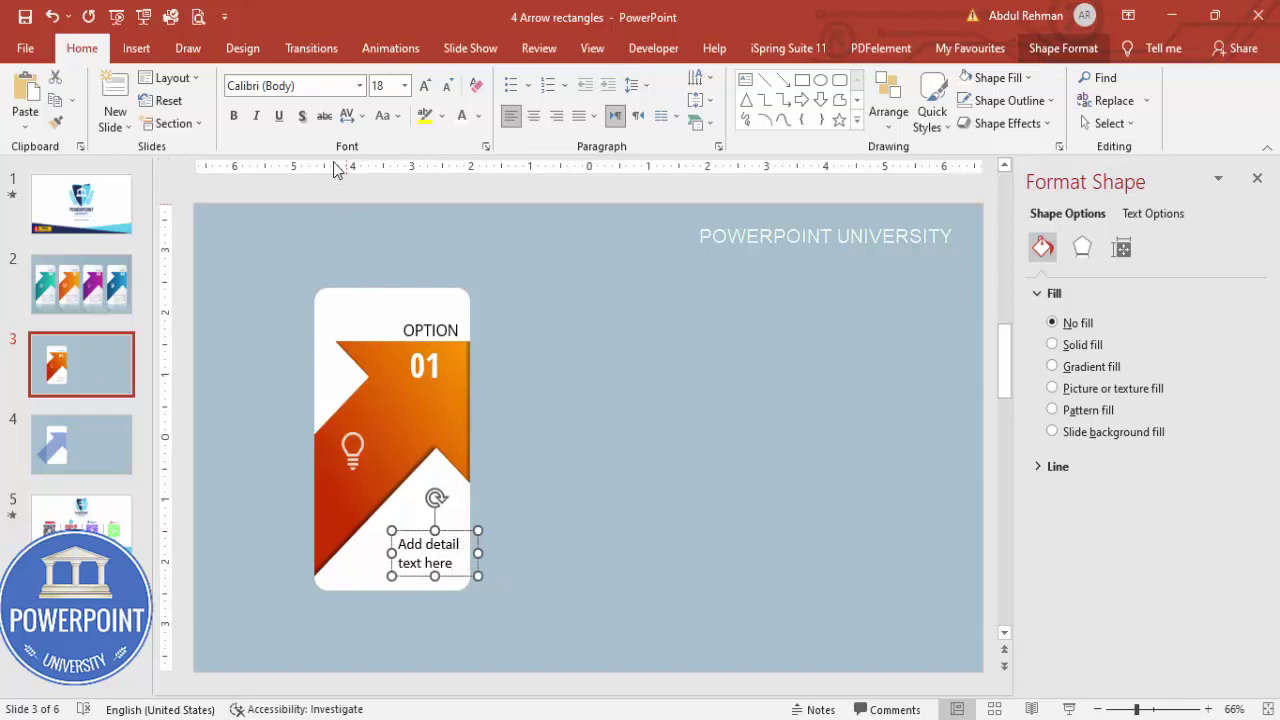
- Format the detail text as centred 16 pt Open Sans Condensed and nudge it into place
click(327, 90)
text(Open Sans Condensed)
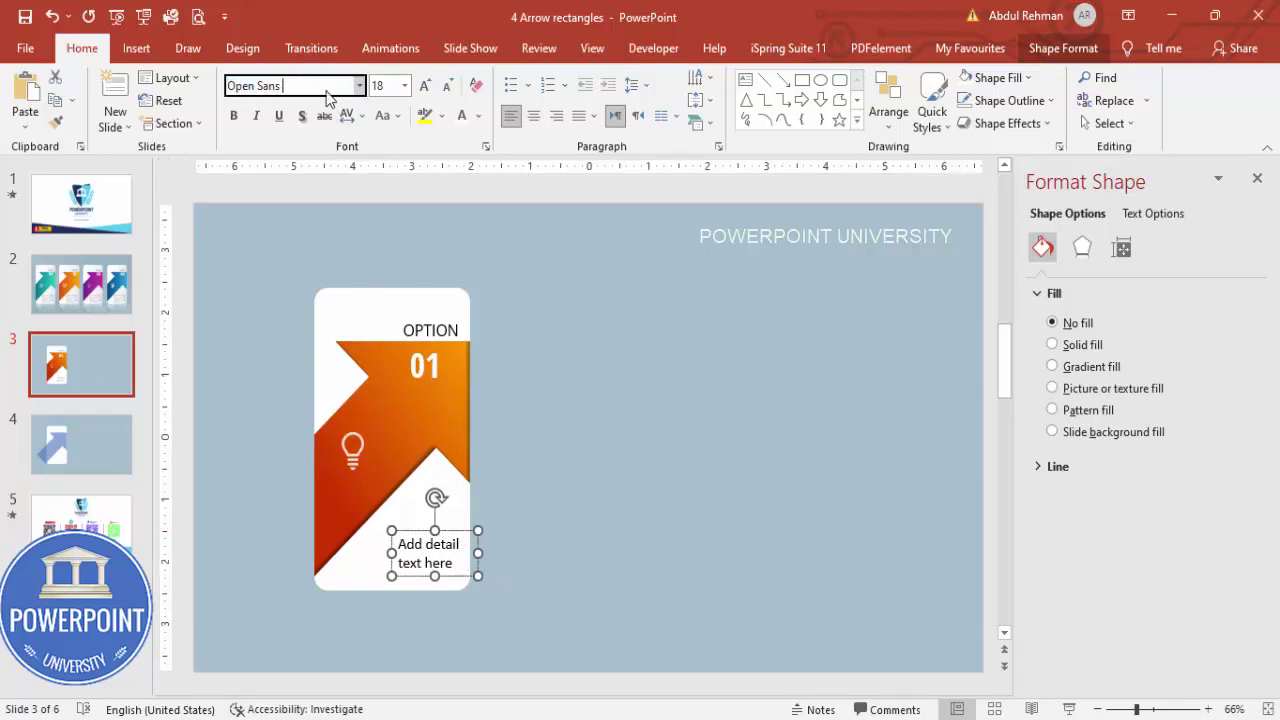
key(Return)
click(447, 85)
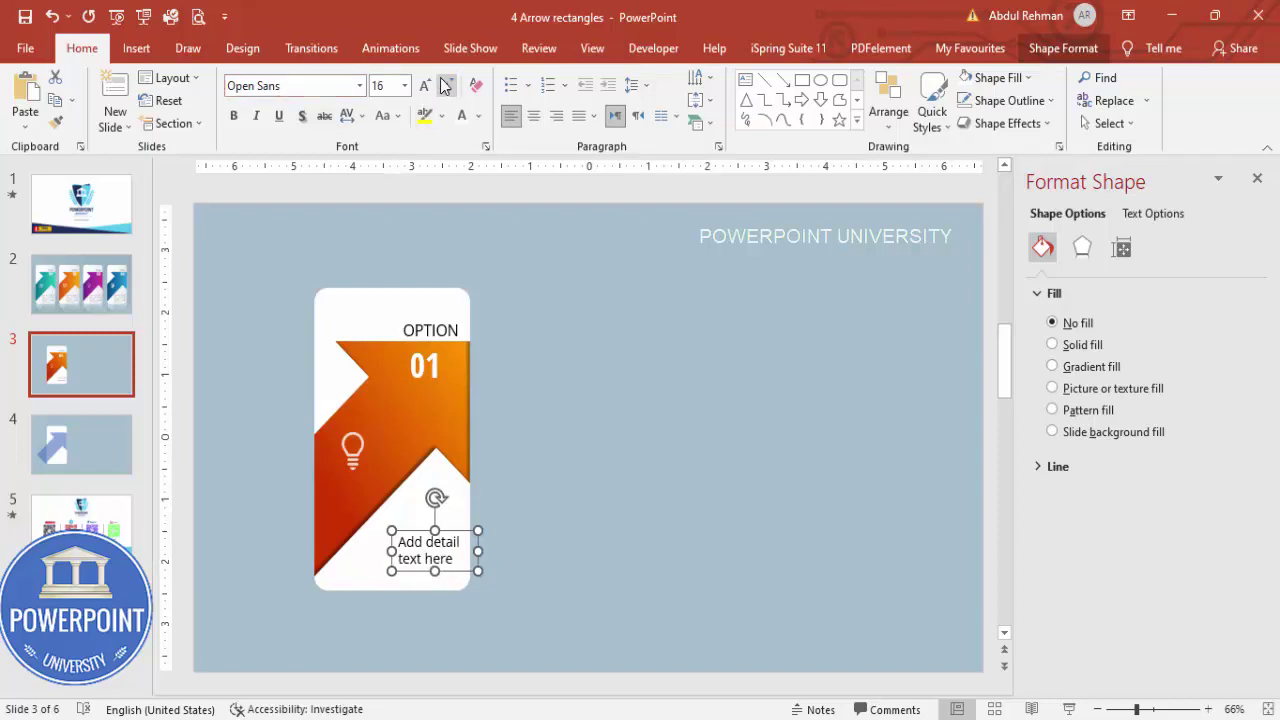
click(533, 116)
drag(461, 529, 445, 522)
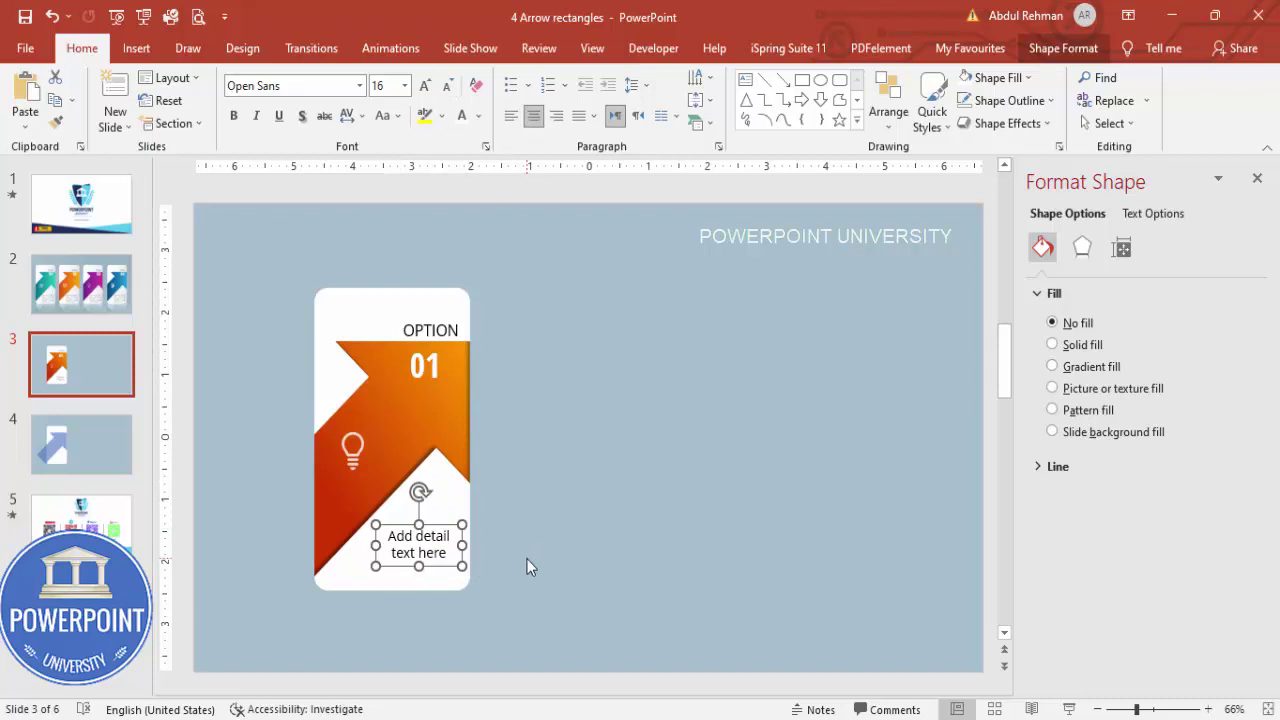
- Select all of the card's pieces and group them into one object
click(520, 585)
drag(513, 621, 276, 175)
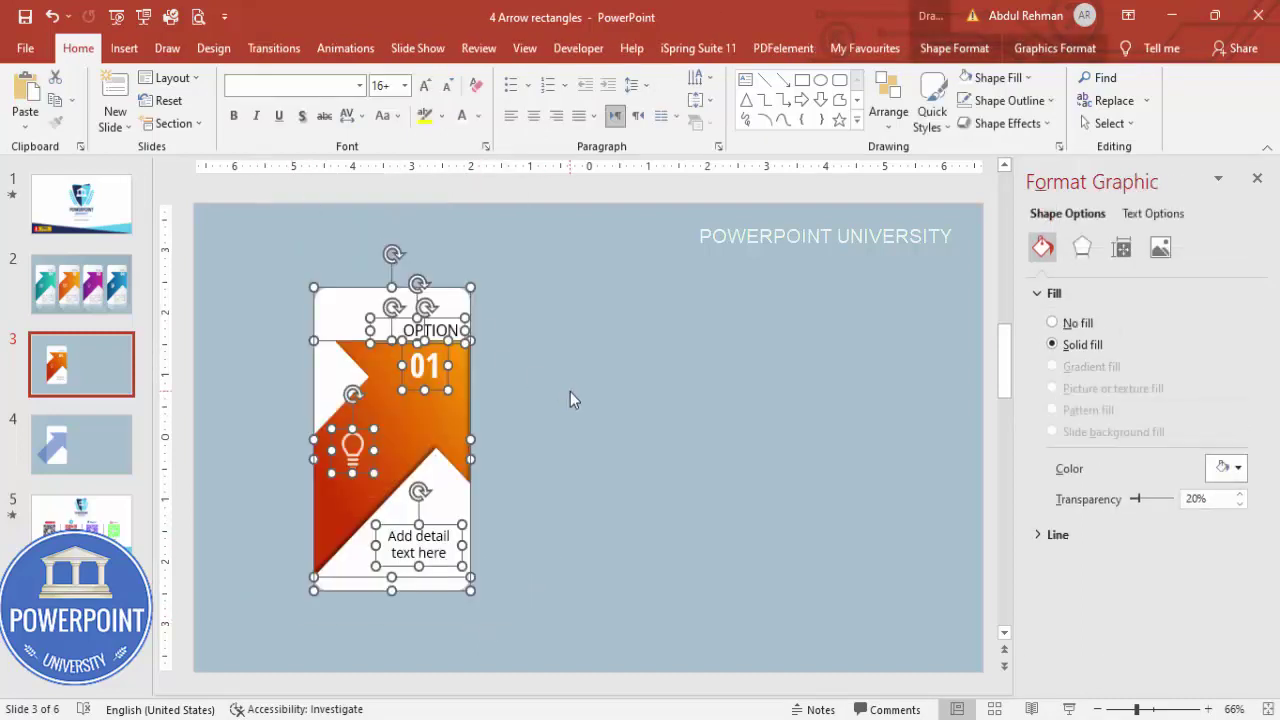
key(ctrl+g)
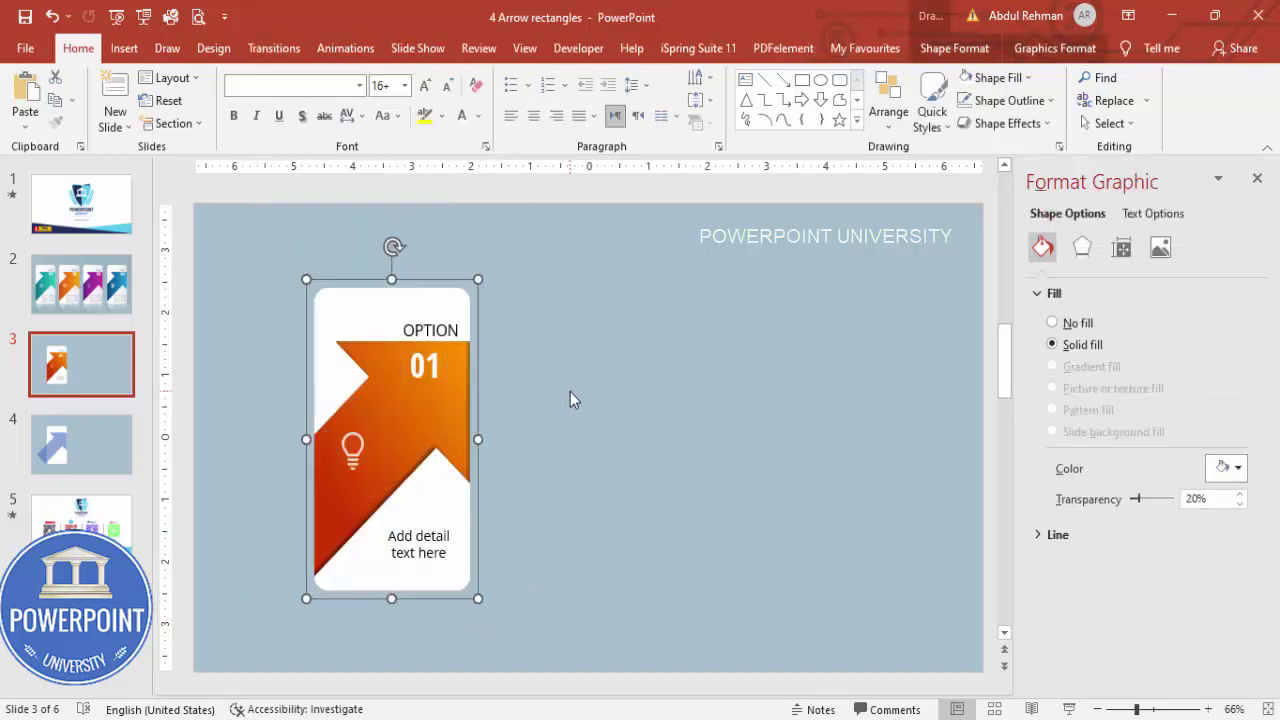
- Add a reflection at 23% size beneath the grouped card and shift the card left
click(1095, 252)
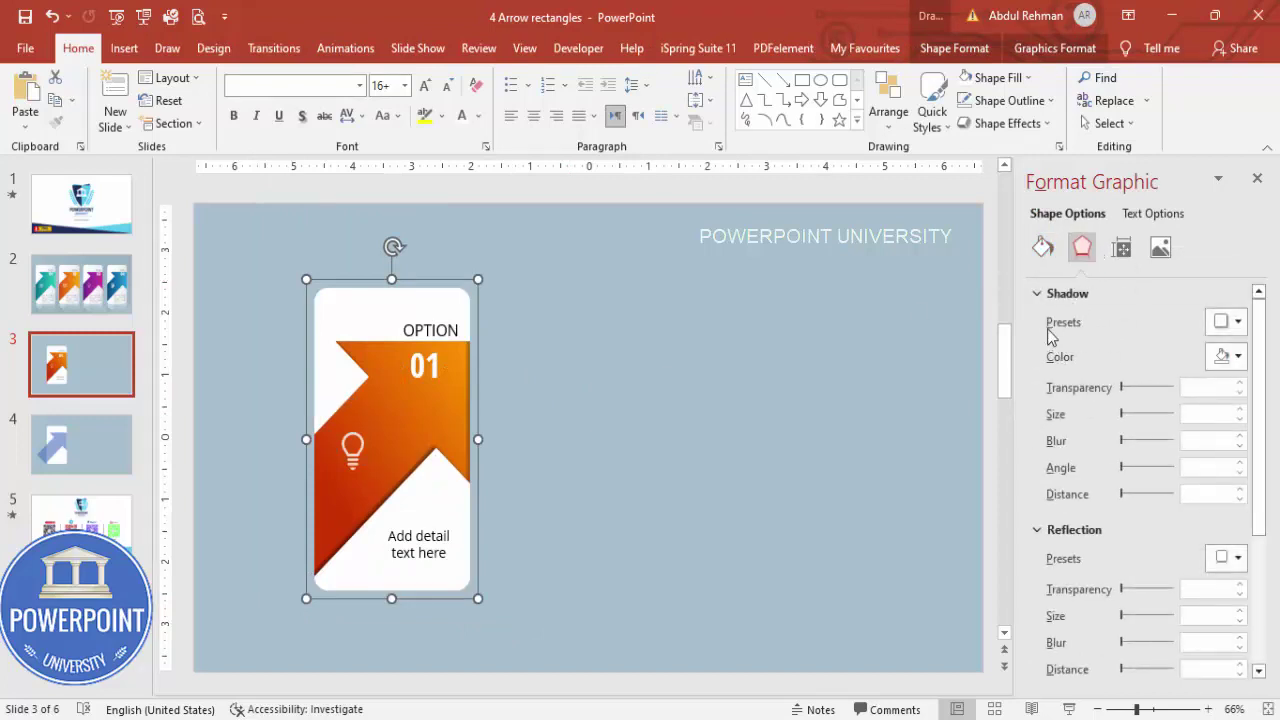
click(1033, 297)
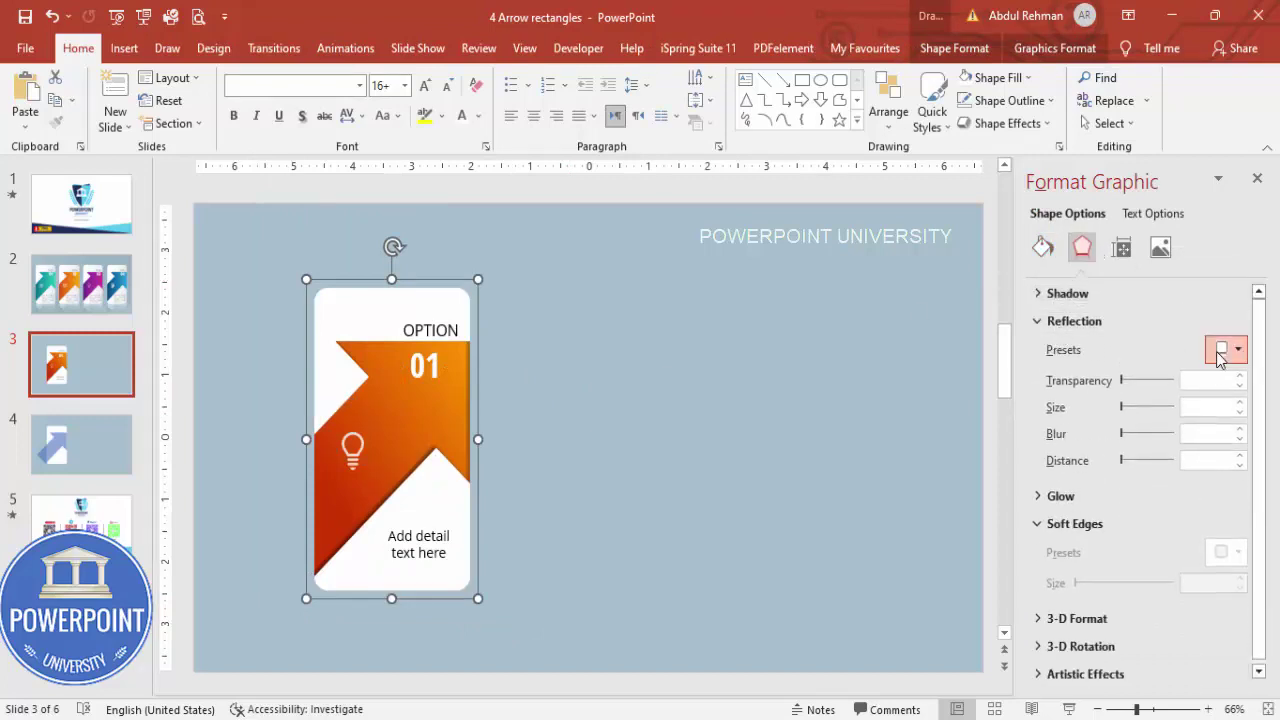
click(1222, 350)
click(1182, 495)
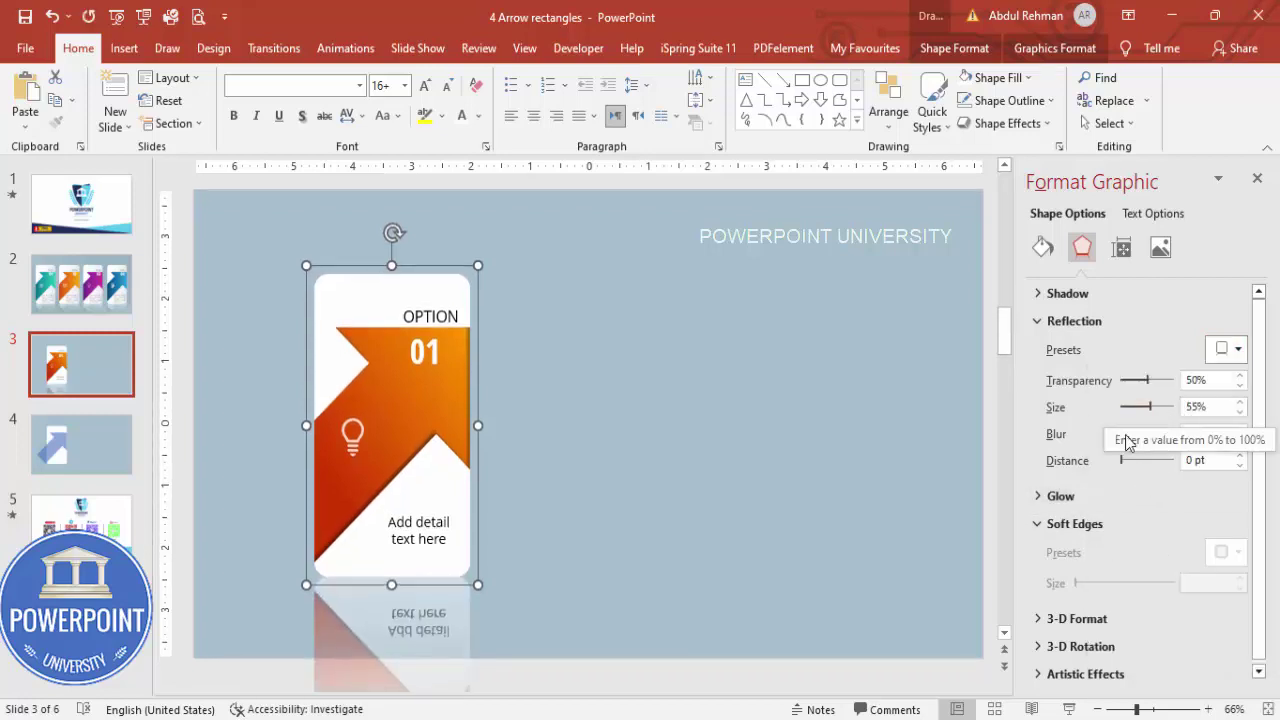
drag(1147, 408, 1137, 408)
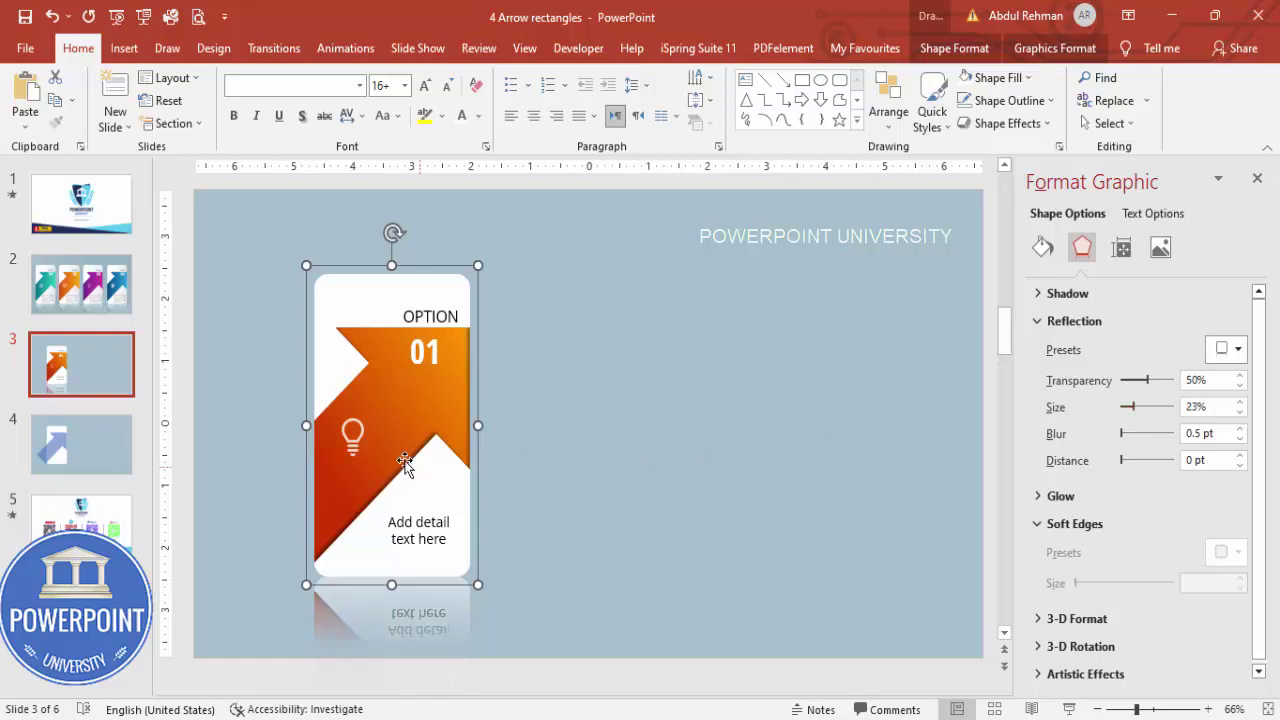
drag(480, 313, 376, 300)
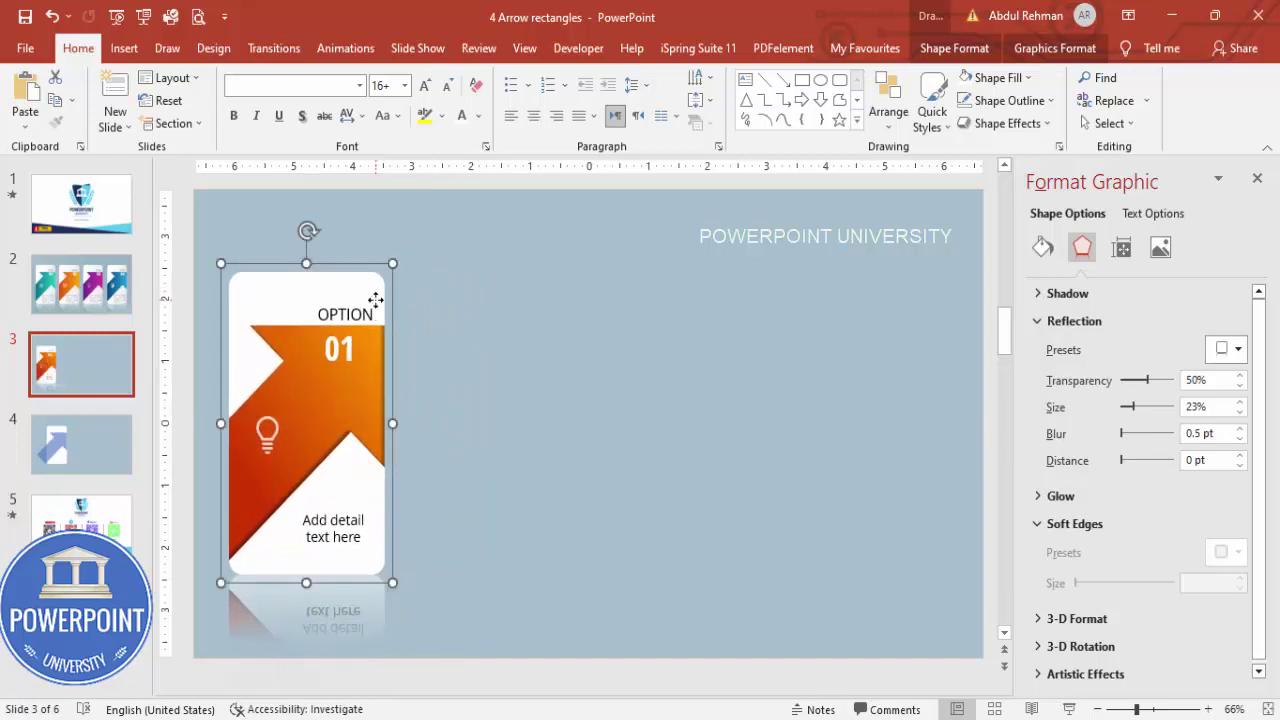
- Copy the card into a row of four and renumber the copies 02, 03 and 04
drag(376, 300, 868, 311)
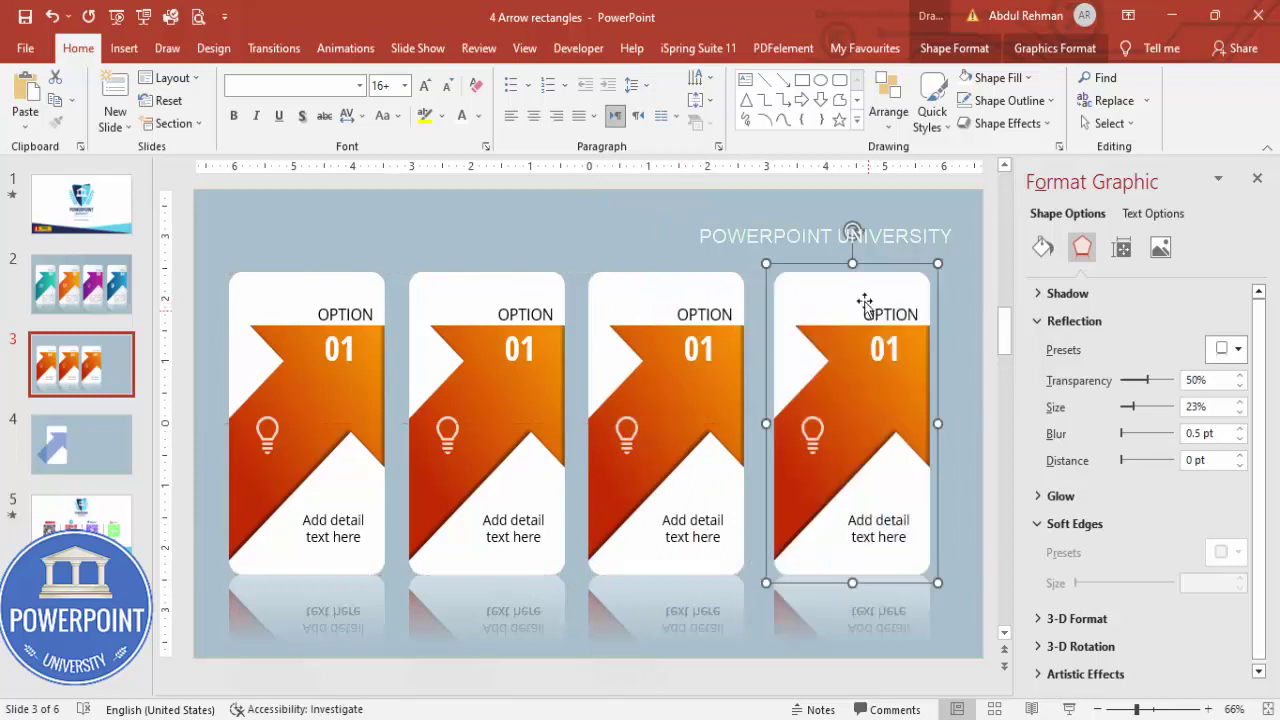
click(791, 216)
click(536, 346)
key(BackSpace)
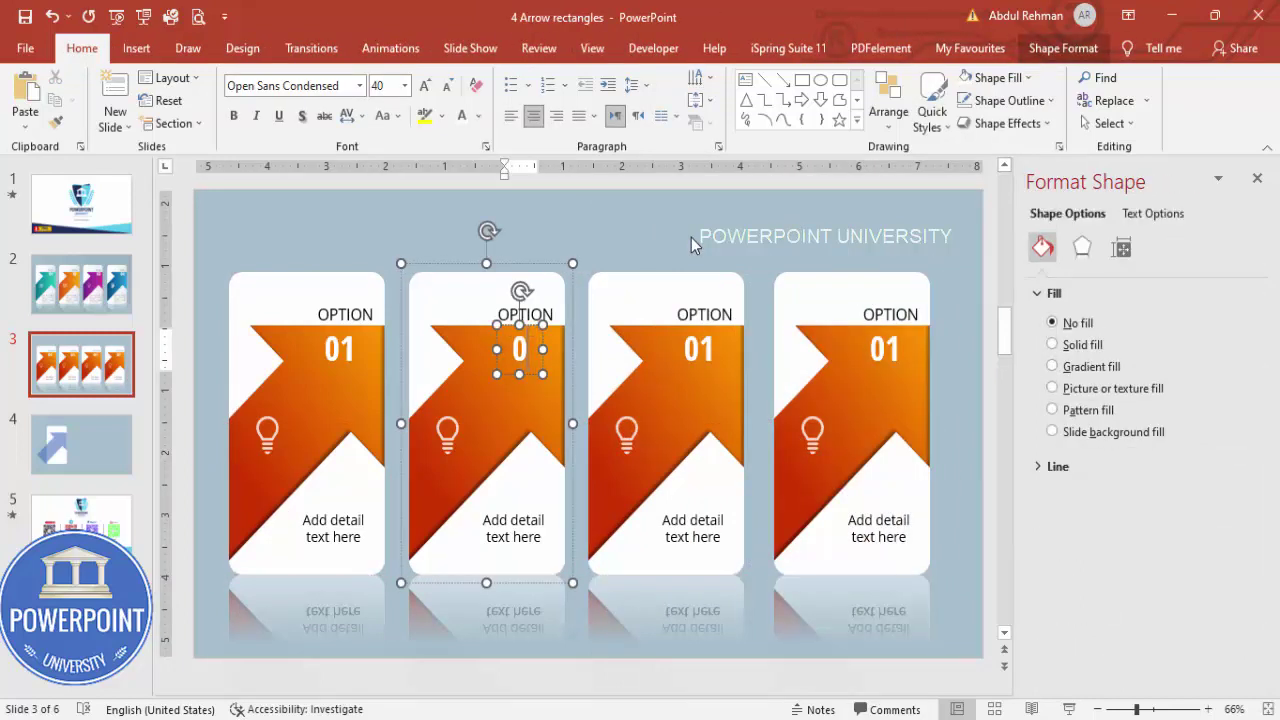
text(2)
click(708, 350)
key(BackSpace)
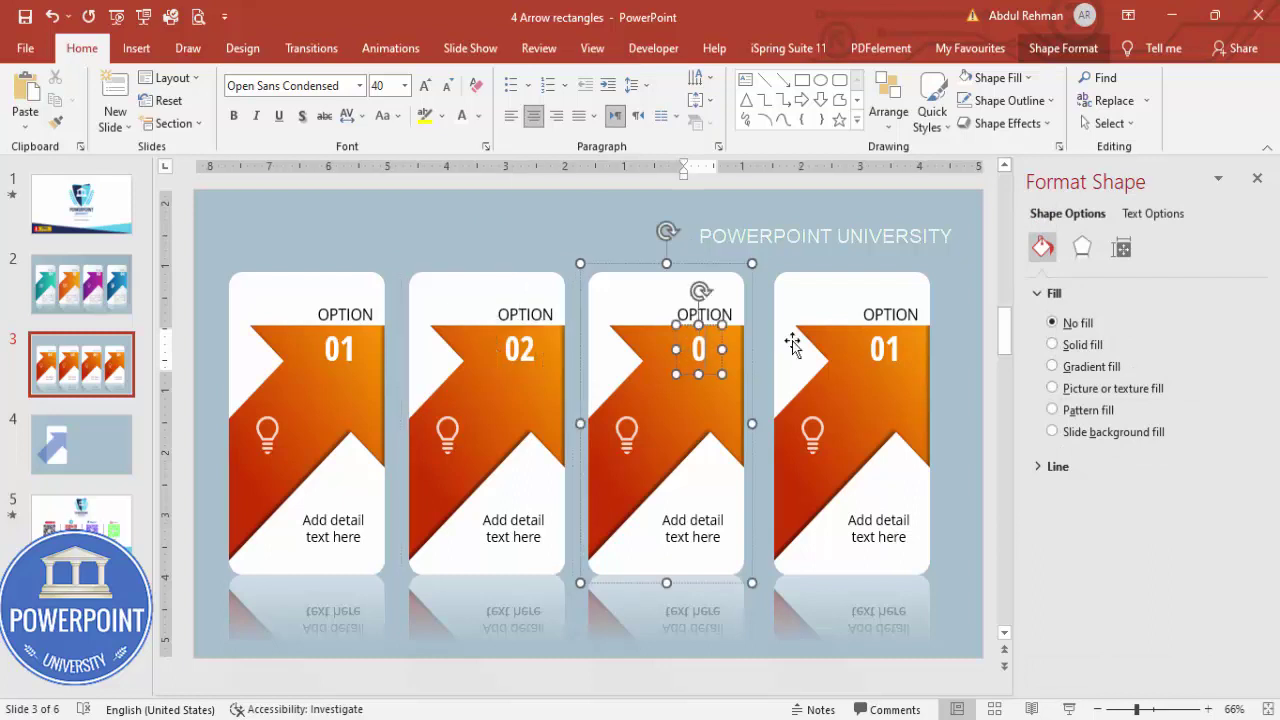
text(3)
click(890, 351)
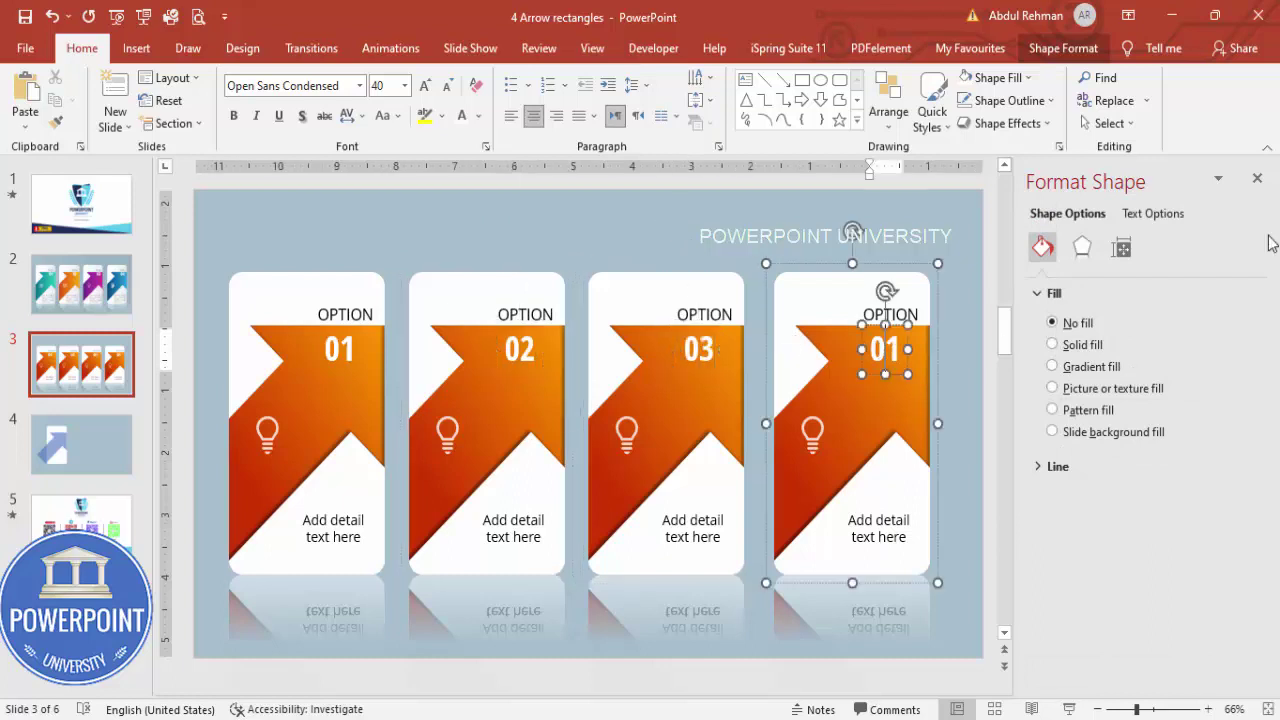
key(BackSpace)
- Finish the 04 number and colour the second arrow's left gradient stop purple
text(4)
click(541, 386)
click(541, 386)
click(1094, 610)
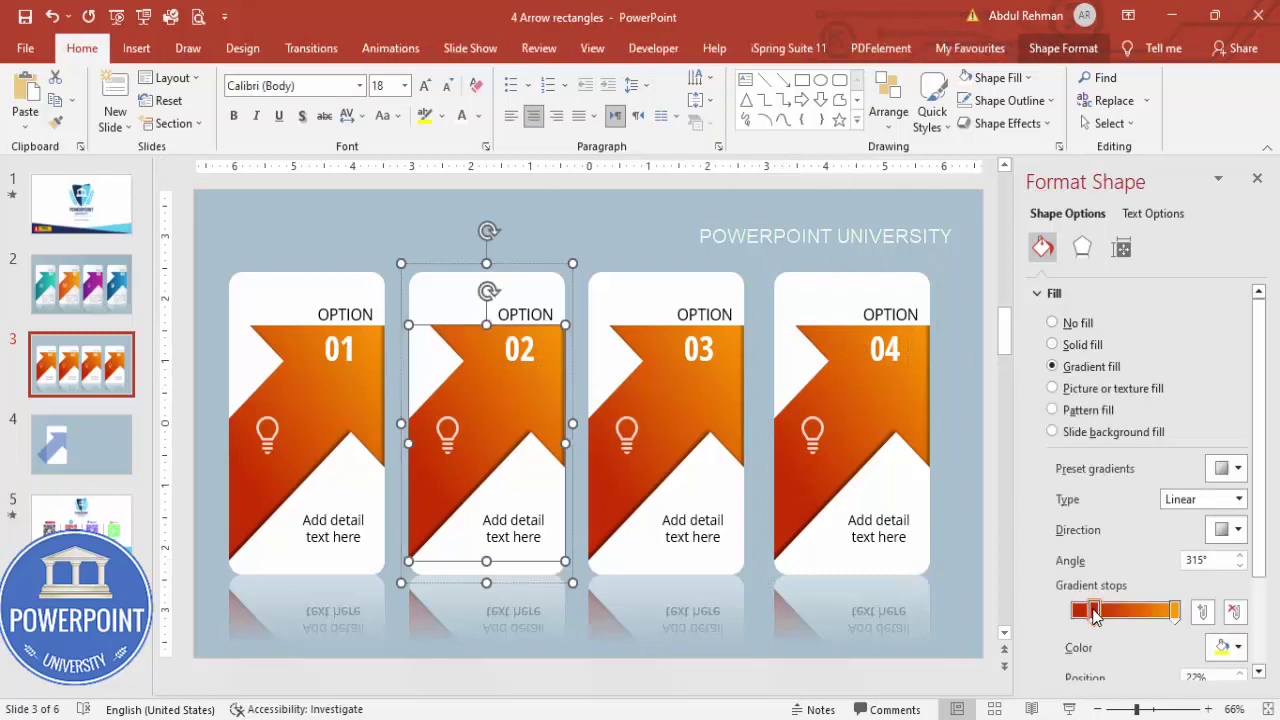
click(1237, 647)
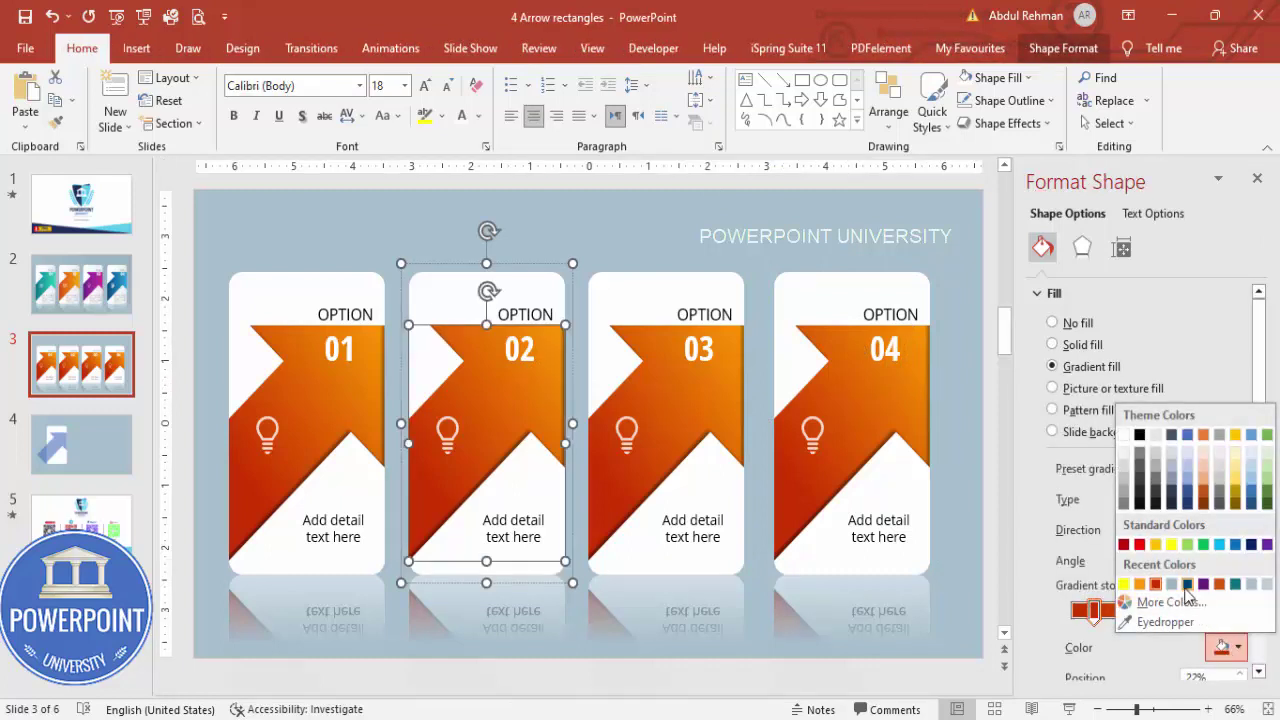
click(1168, 605)
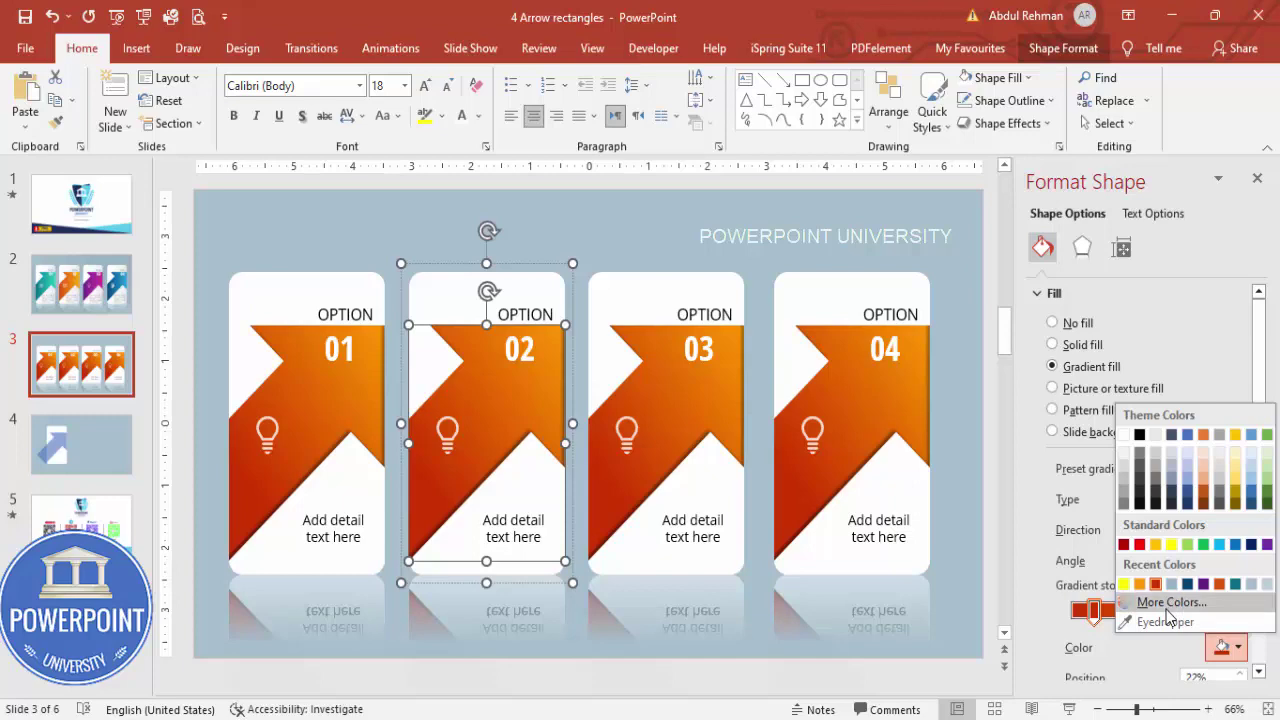
click(495, 446)
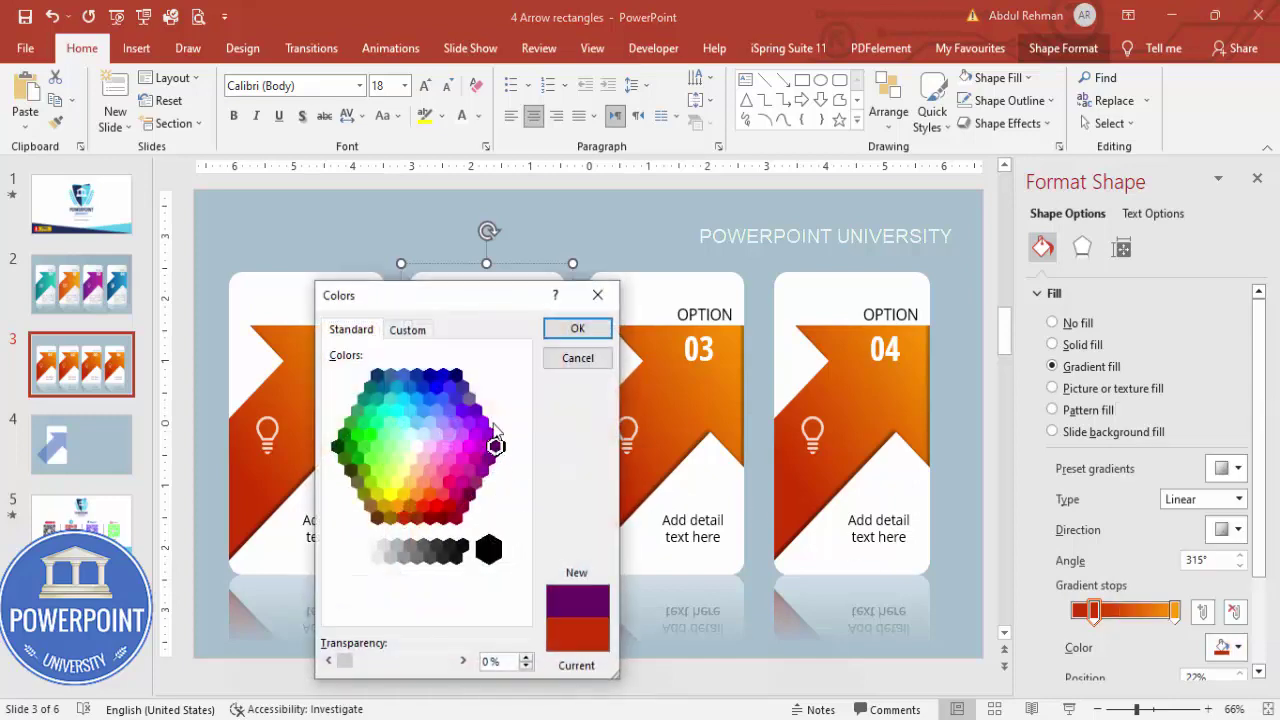
click(577, 328)
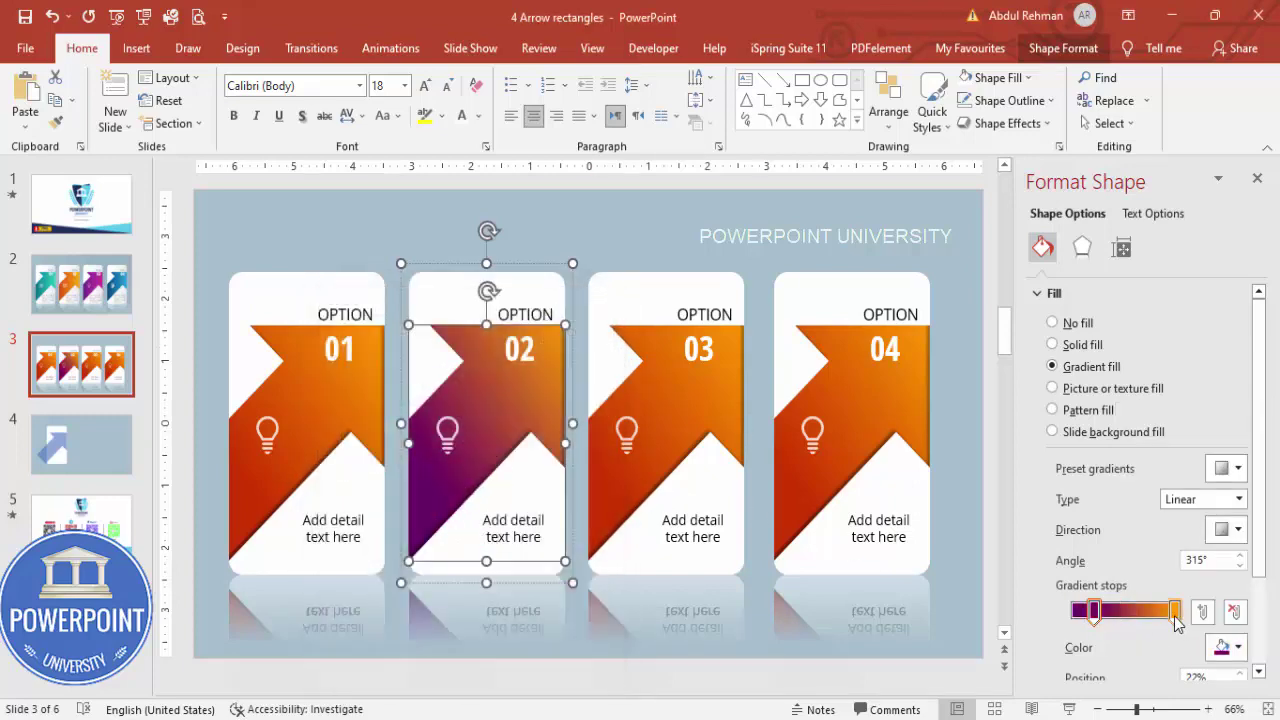
- Colour the second arrow's right gradient stop purple as well
click(1176, 611)
click(1222, 647)
click(1168, 605)
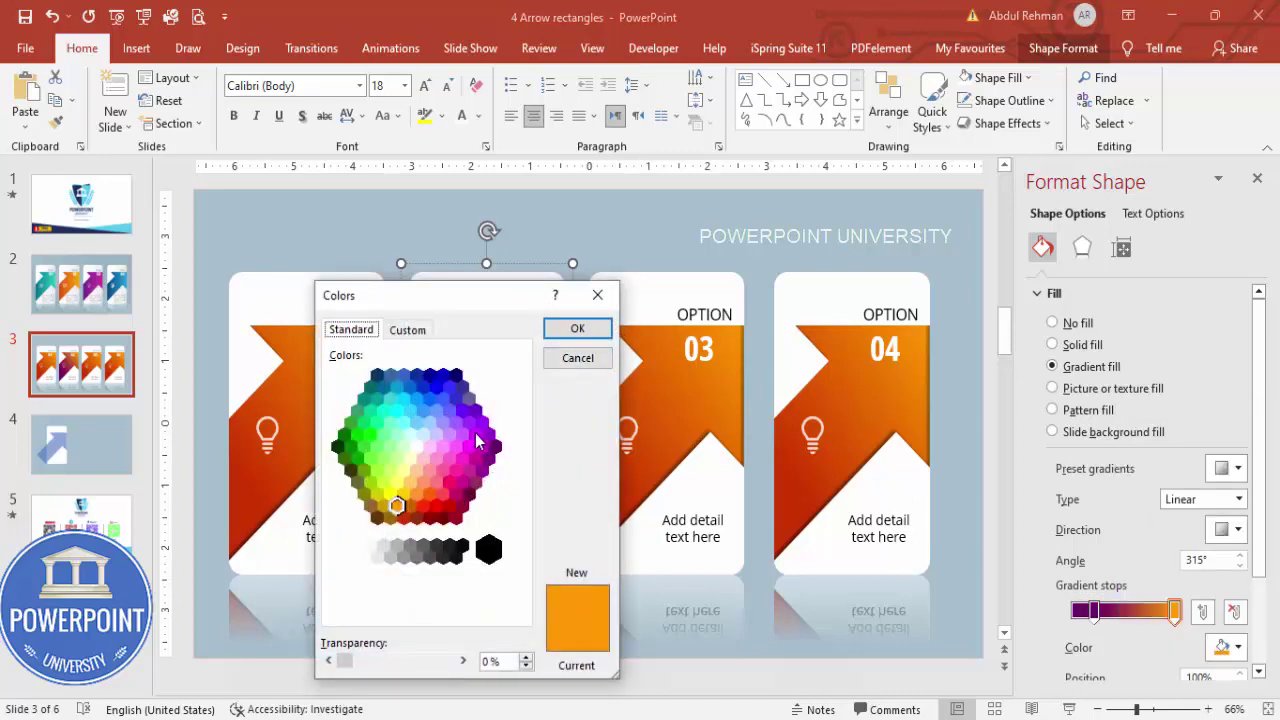
click(494, 445)
click(577, 328)
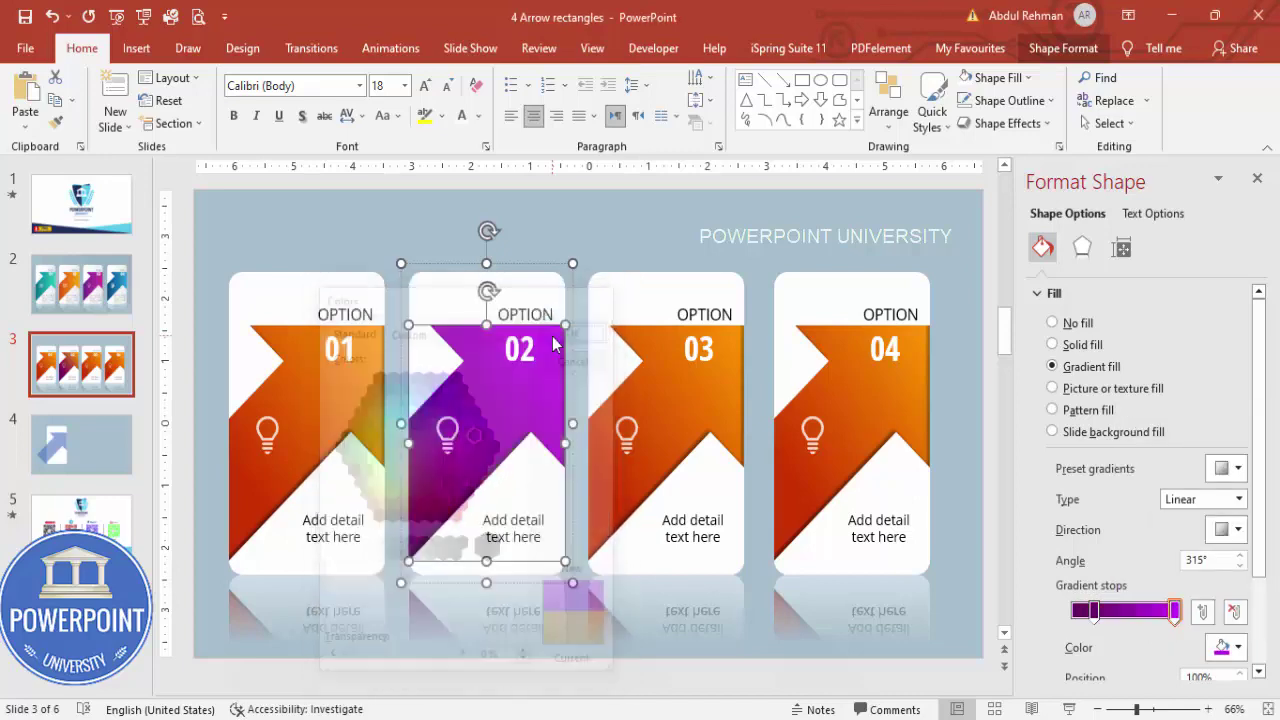
- Set the third card's arrow left gradient stop to dark blue
click(699, 433)
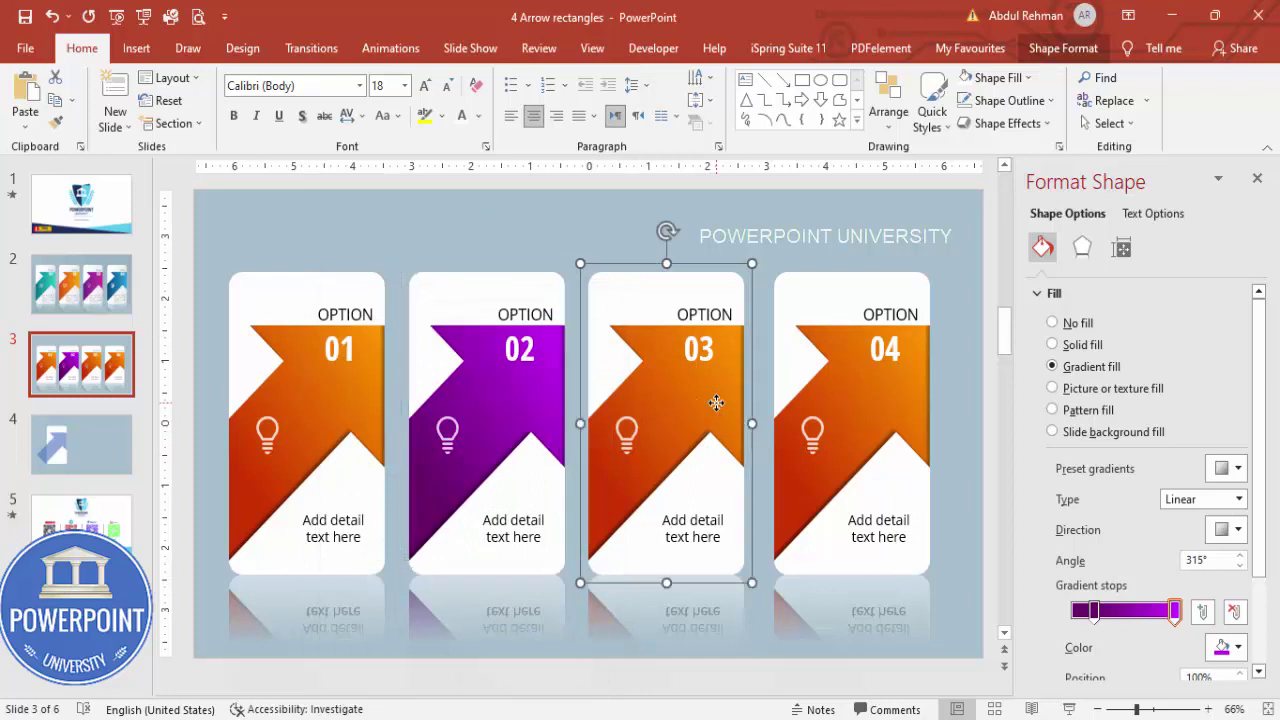
click(1094, 611)
click(1222, 647)
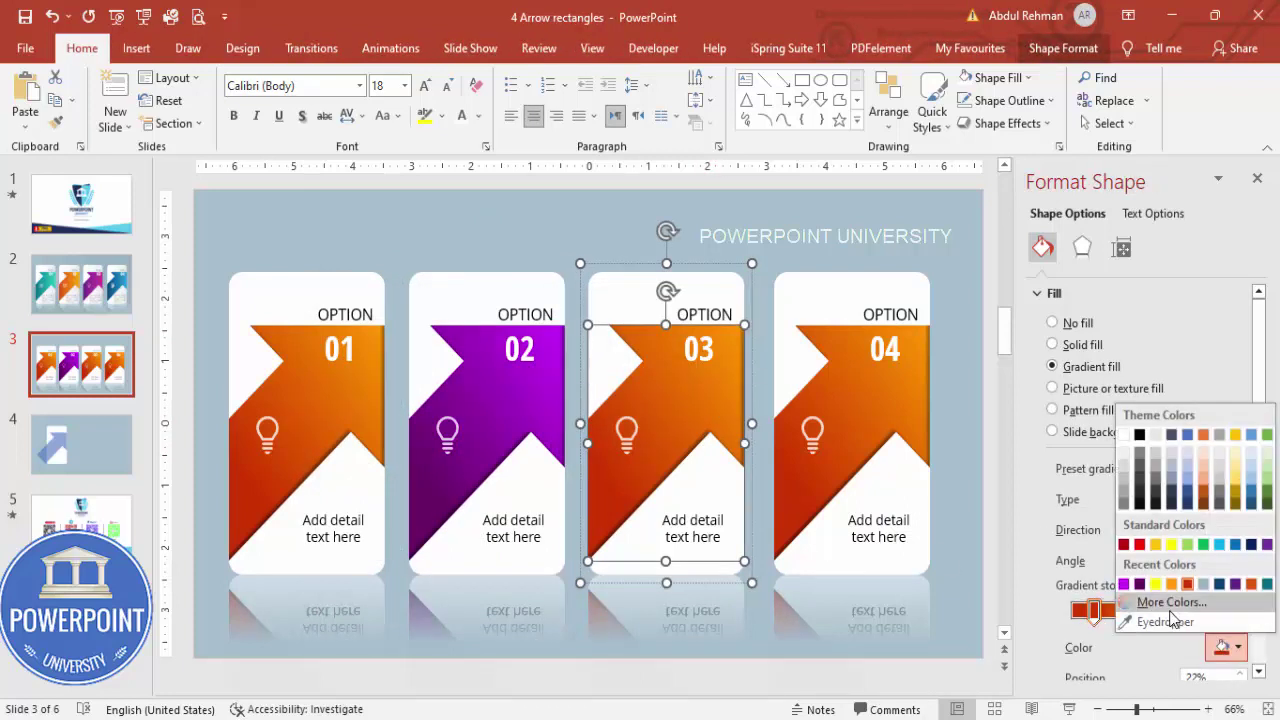
click(1170, 602)
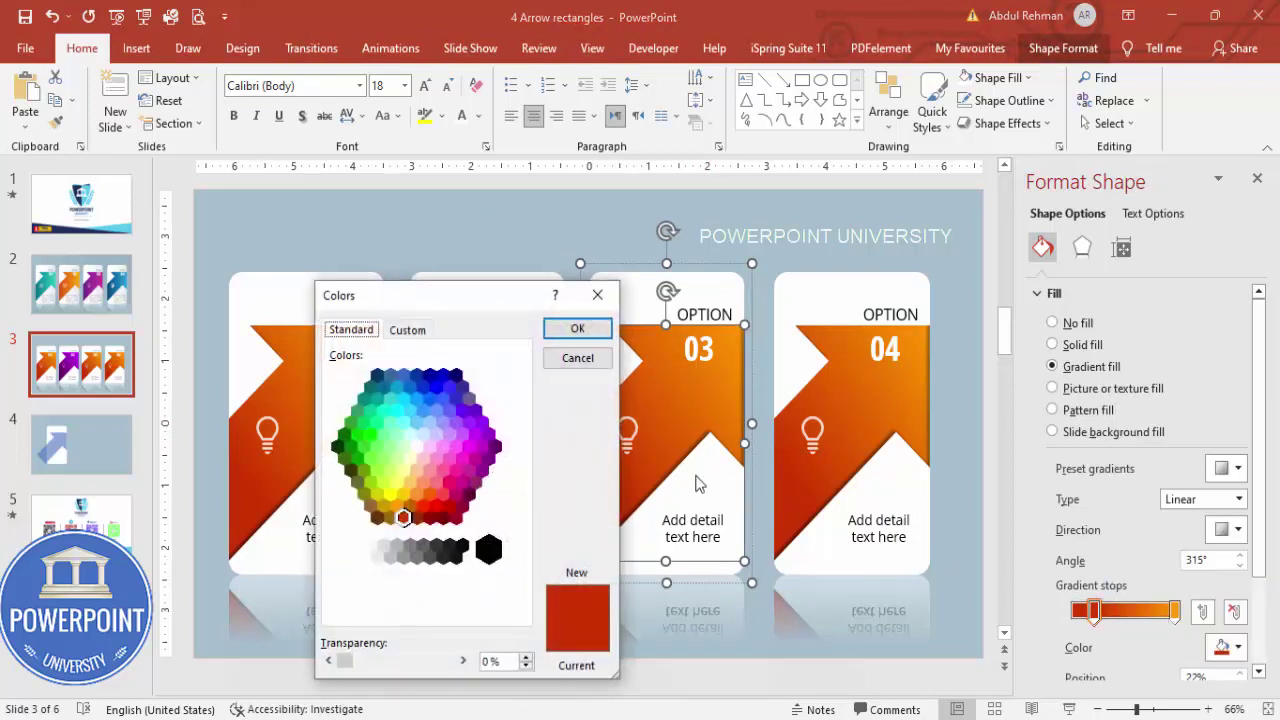
click(377, 375)
click(577, 329)
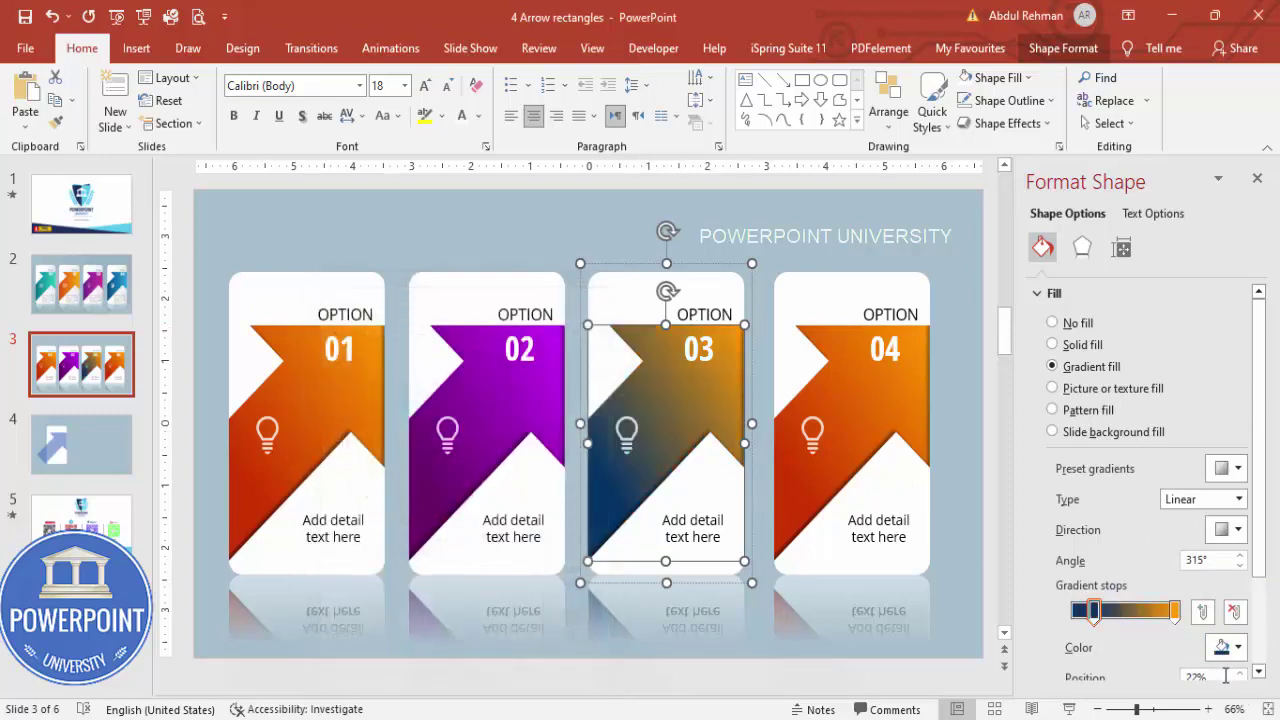
- Set the third arrow's right gradient stop to teal
click(1173, 610)
click(1230, 647)
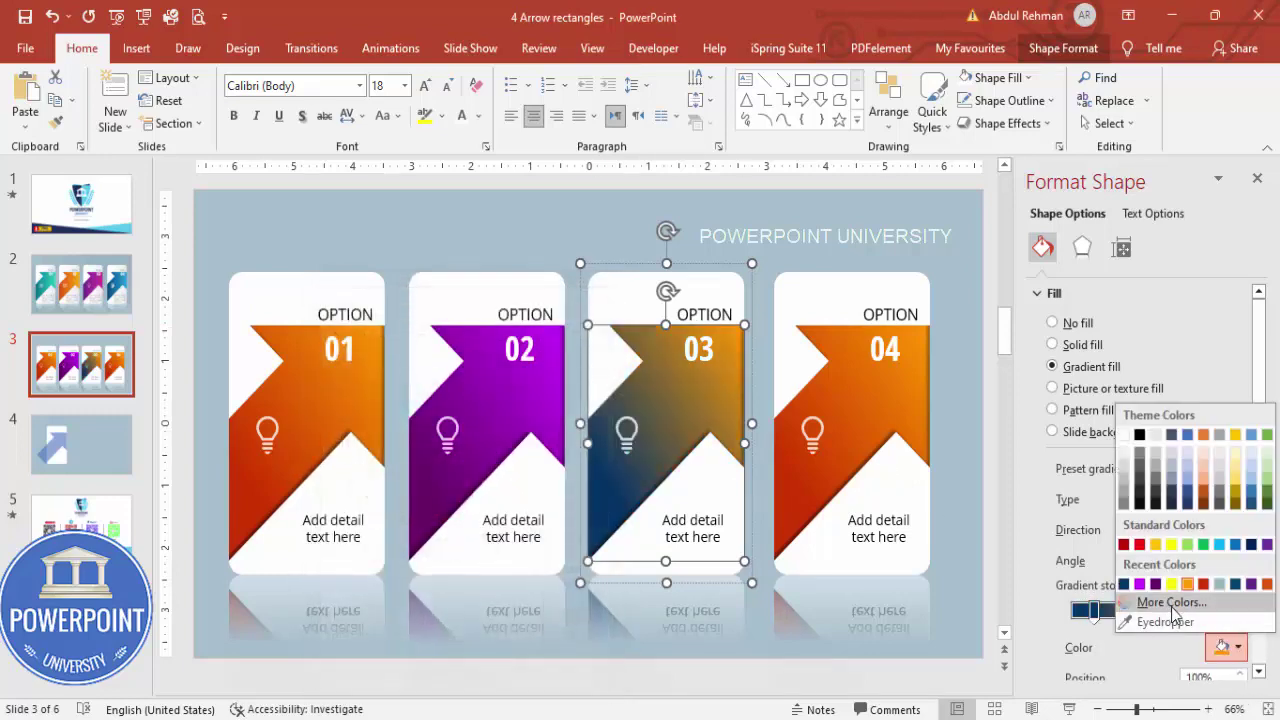
click(1165, 602)
click(378, 401)
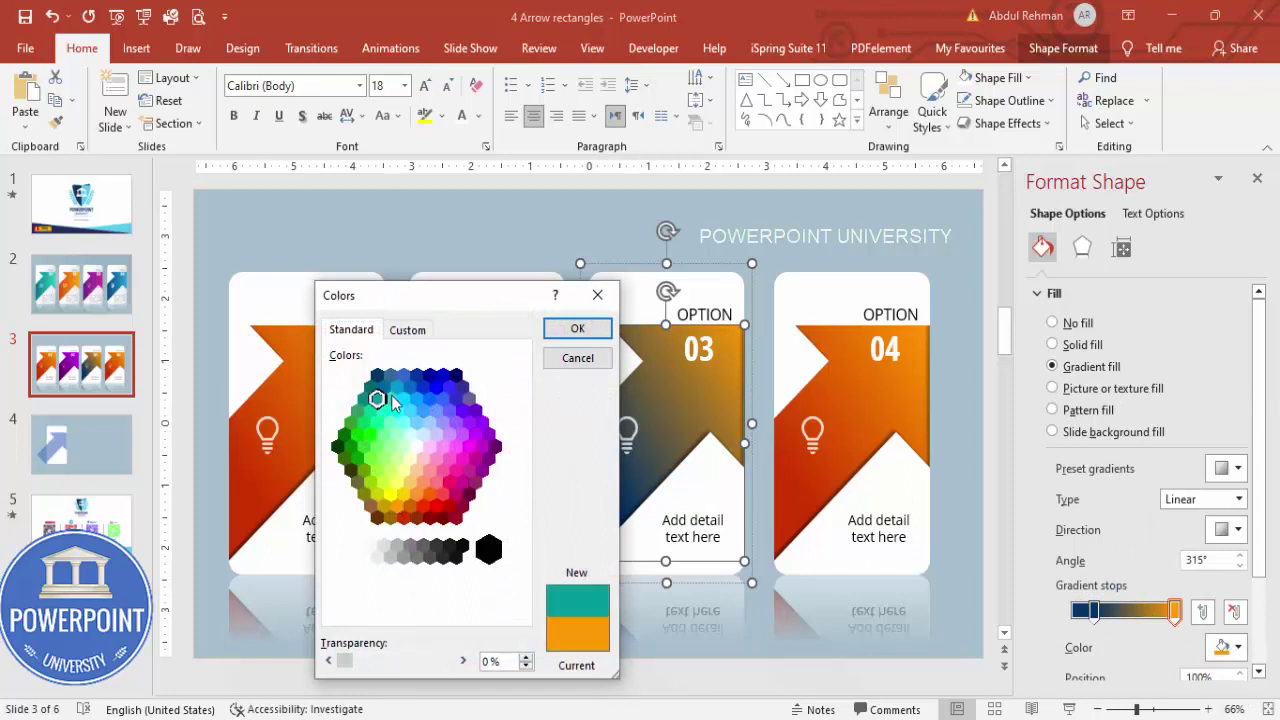
click(577, 329)
click(880, 371)
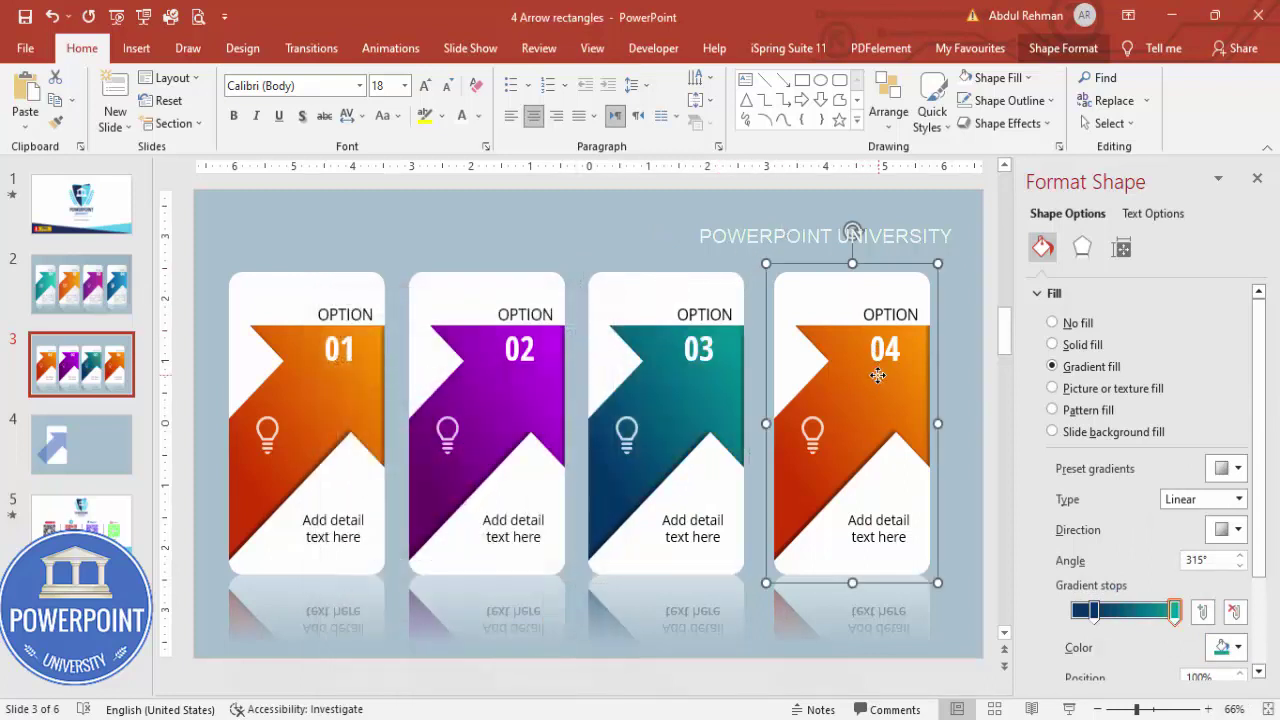
- Set the fourth card's arrow left gradient stop to navy
click(894, 400)
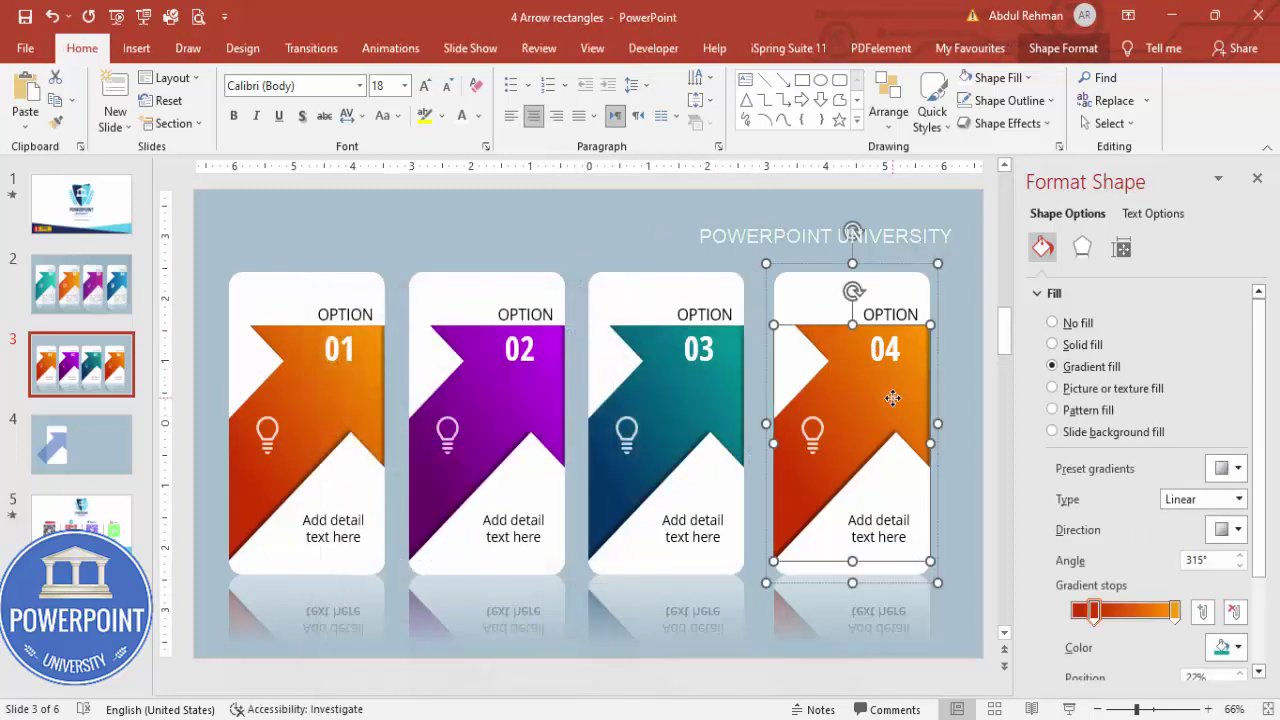
click(1222, 647)
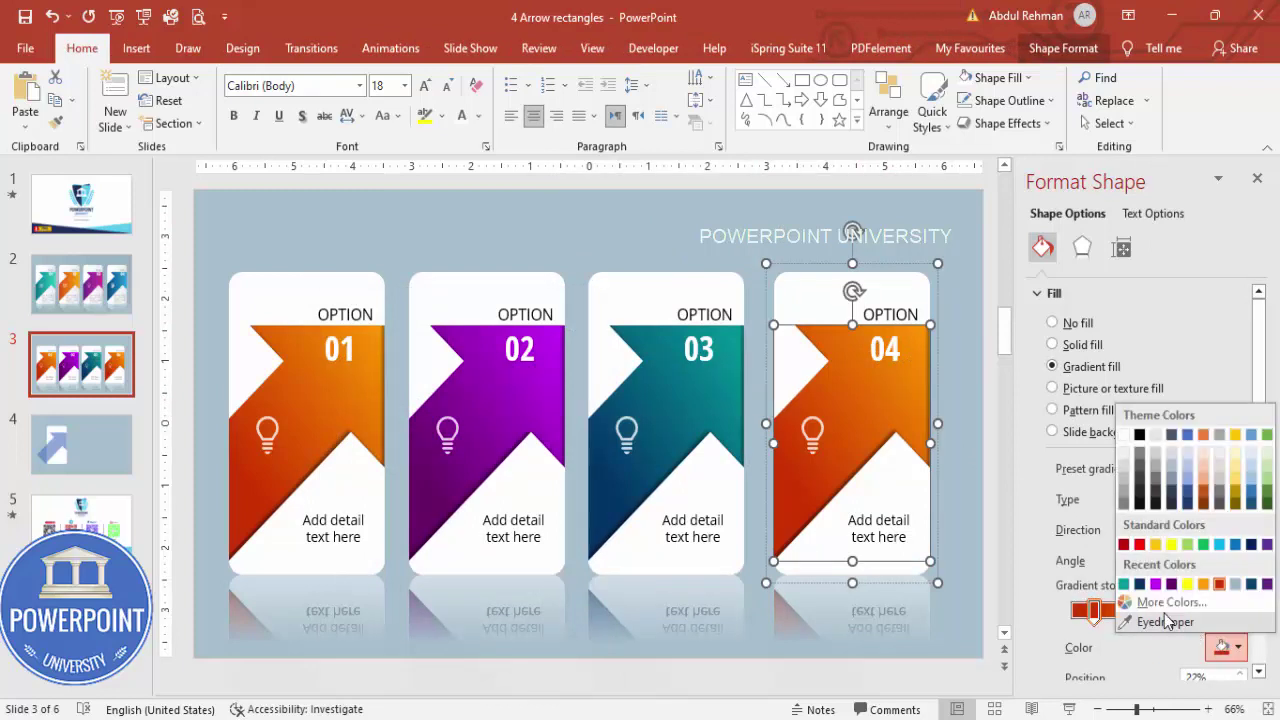
click(1168, 603)
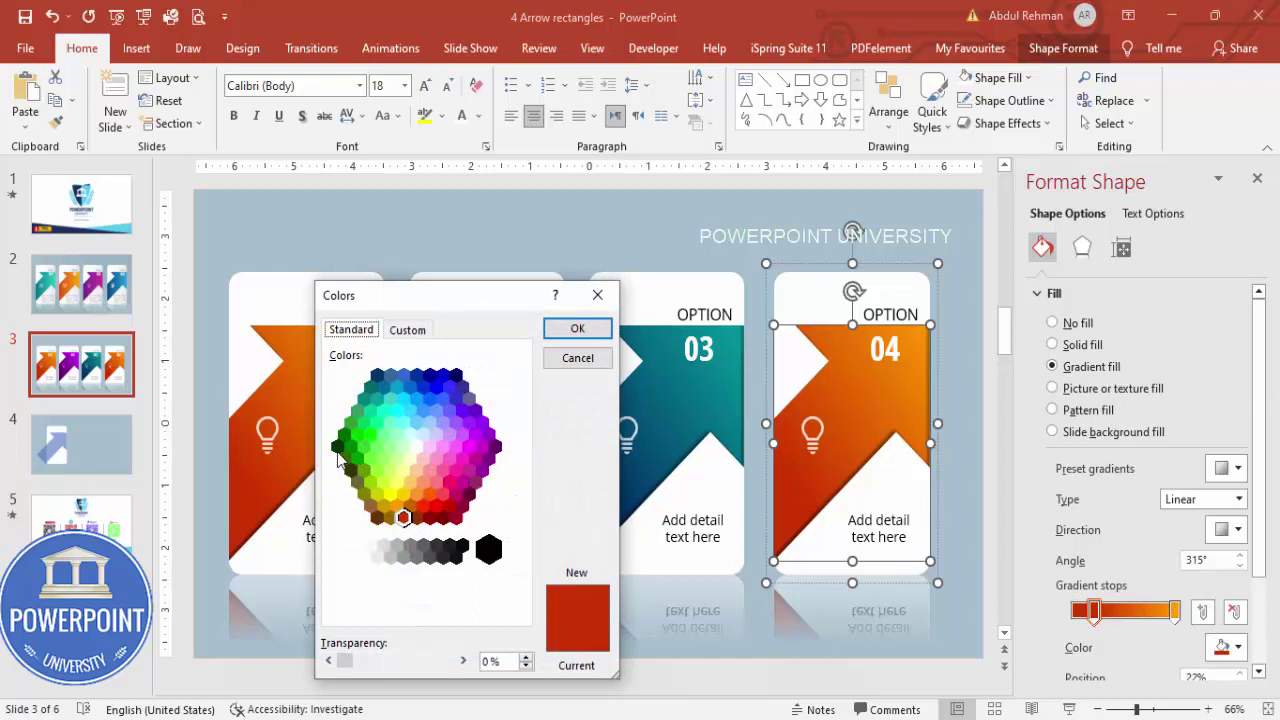
click(457, 374)
click(577, 329)
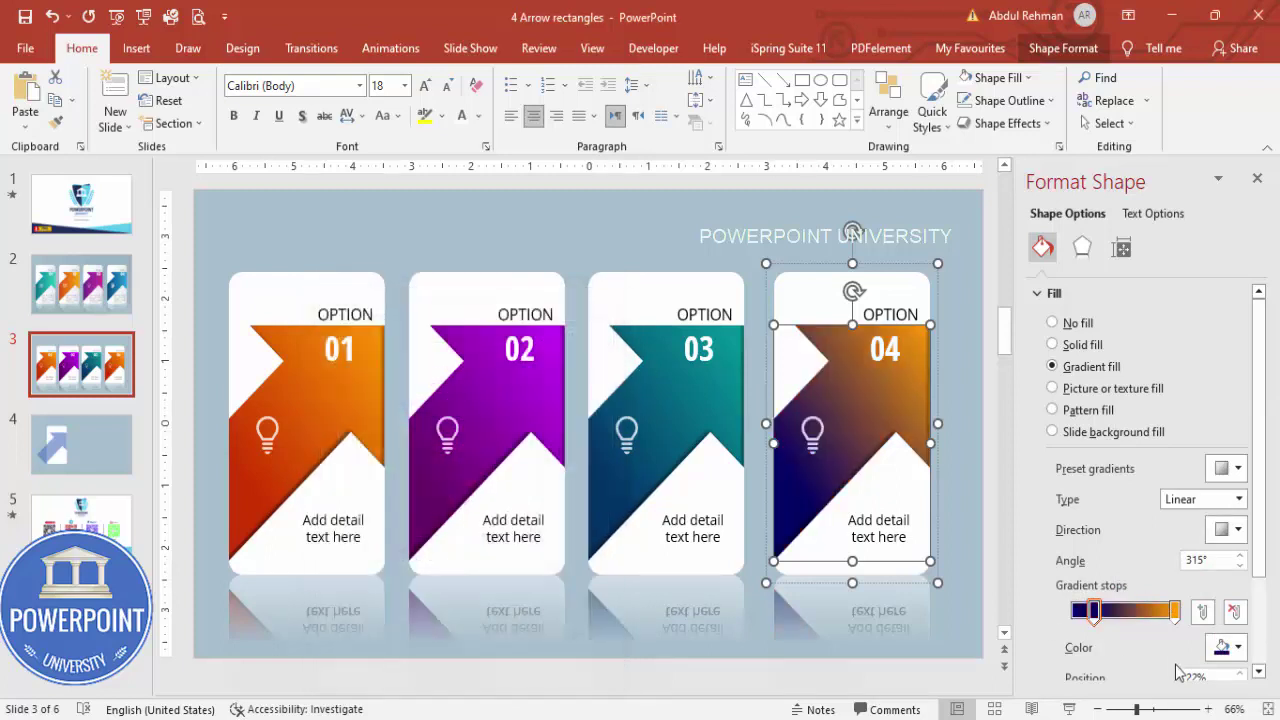
- Set the fourth arrow's right gradient stop to red
click(1176, 612)
click(1230, 647)
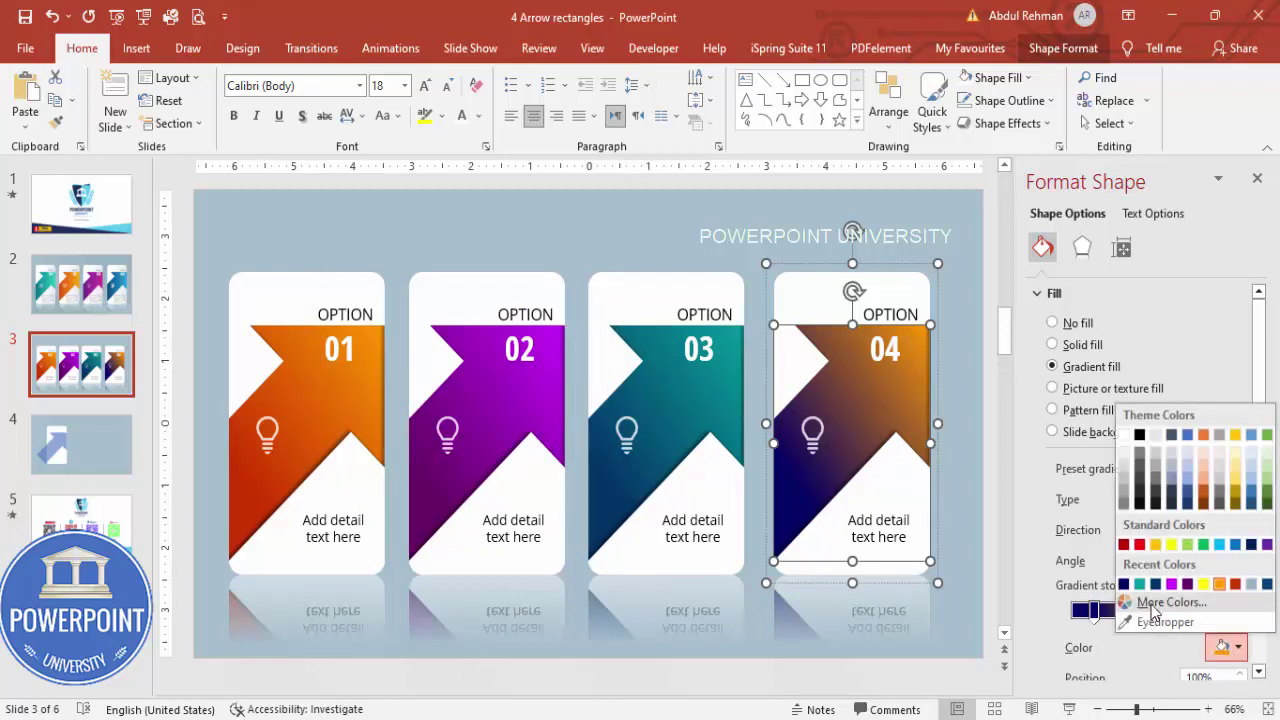
click(1168, 603)
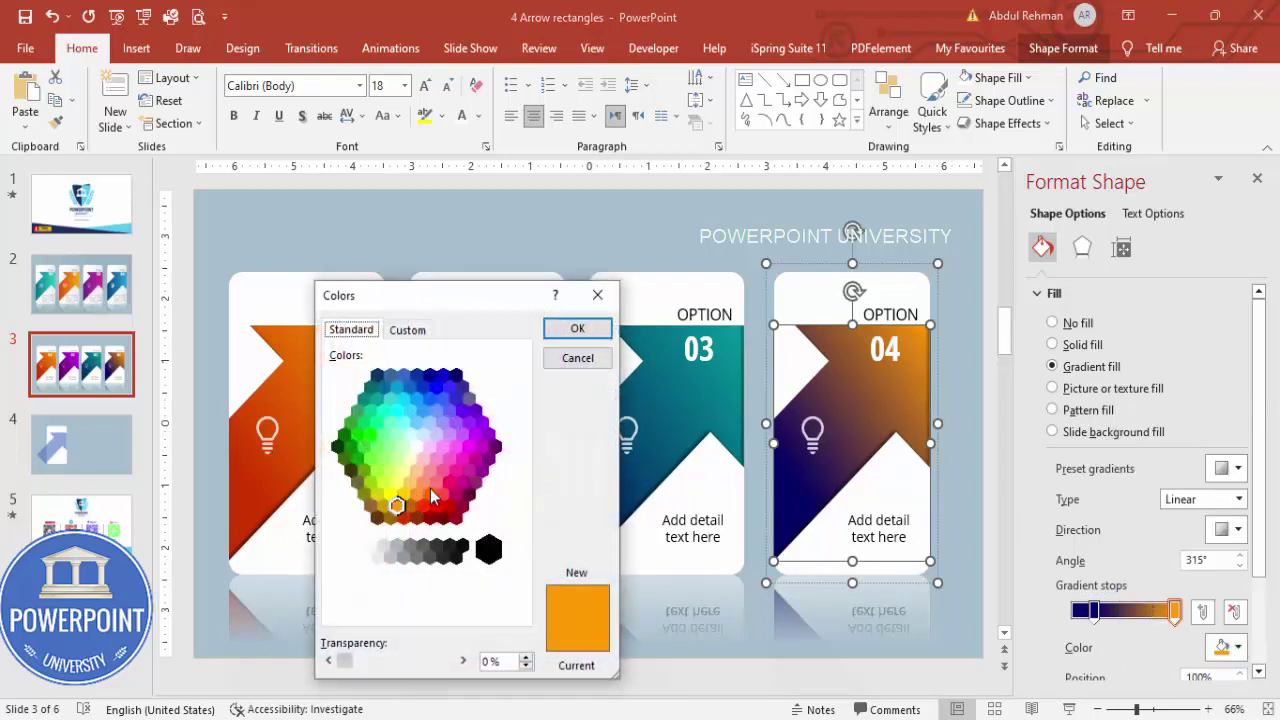
click(449, 460)
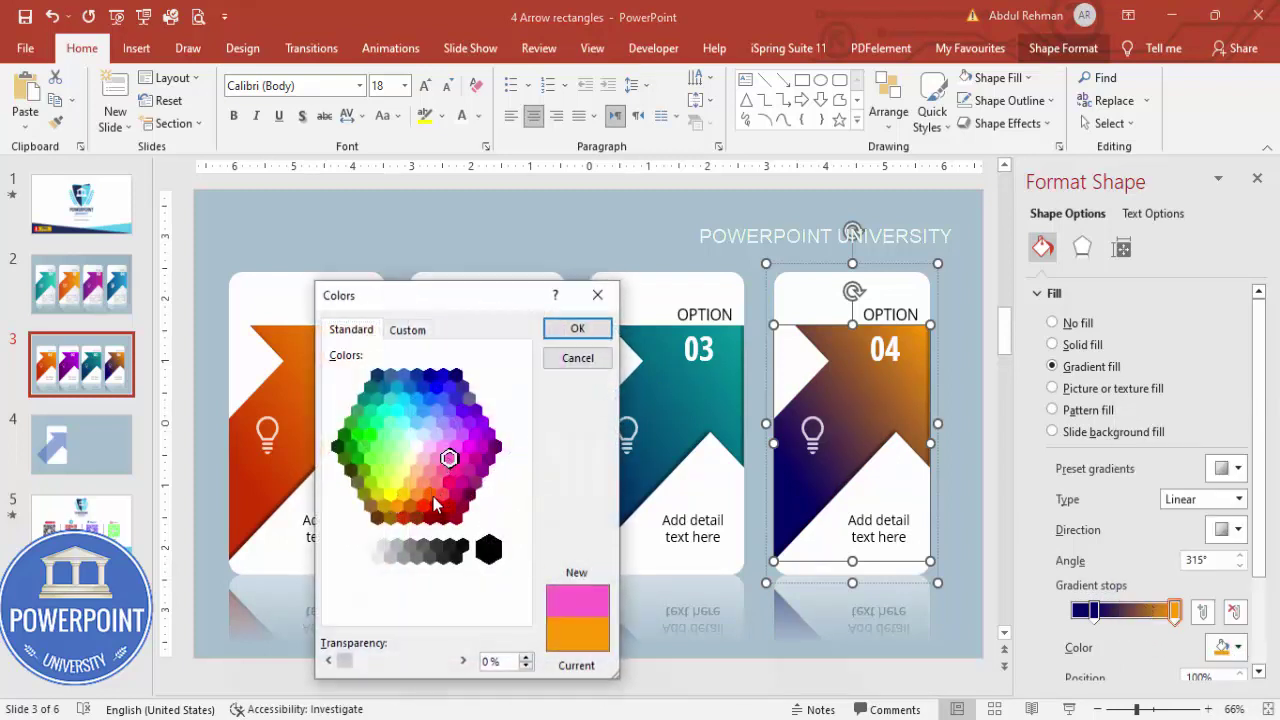
click(434, 505)
click(423, 507)
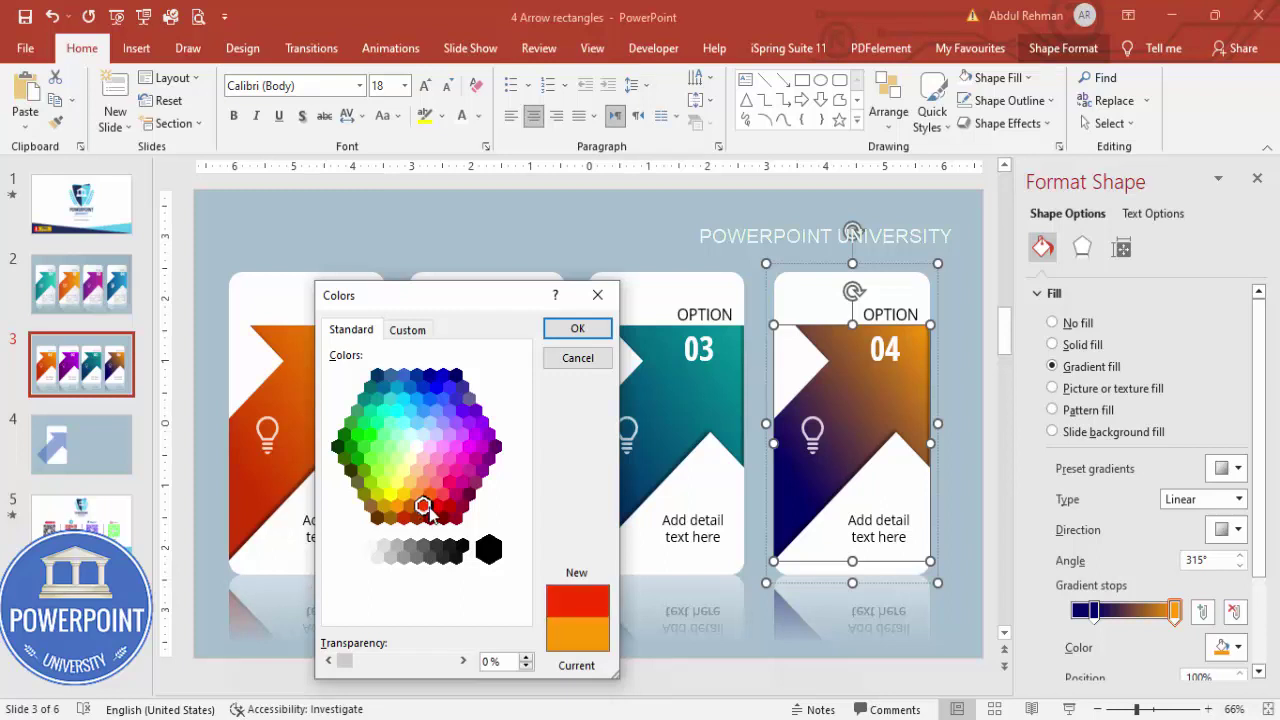
click(577, 328)
- Review the recoloured cards and select the option 01 card
click(814, 205)
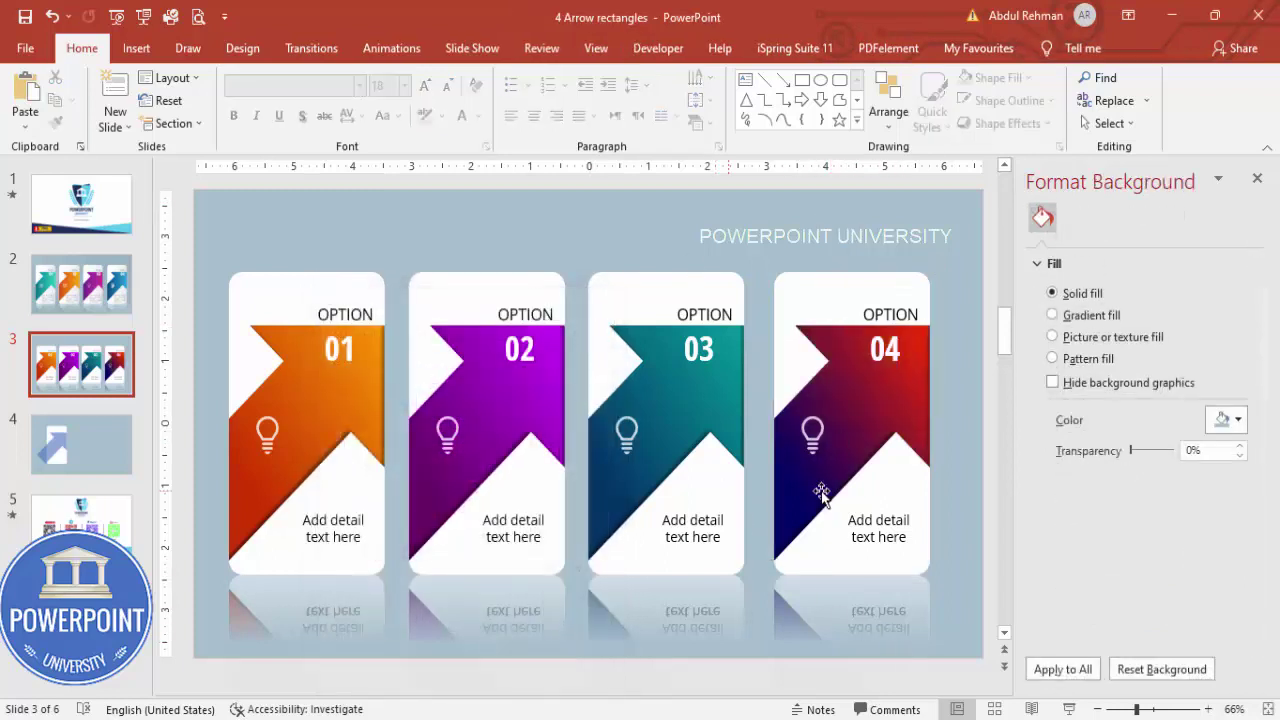
click(448, 446)
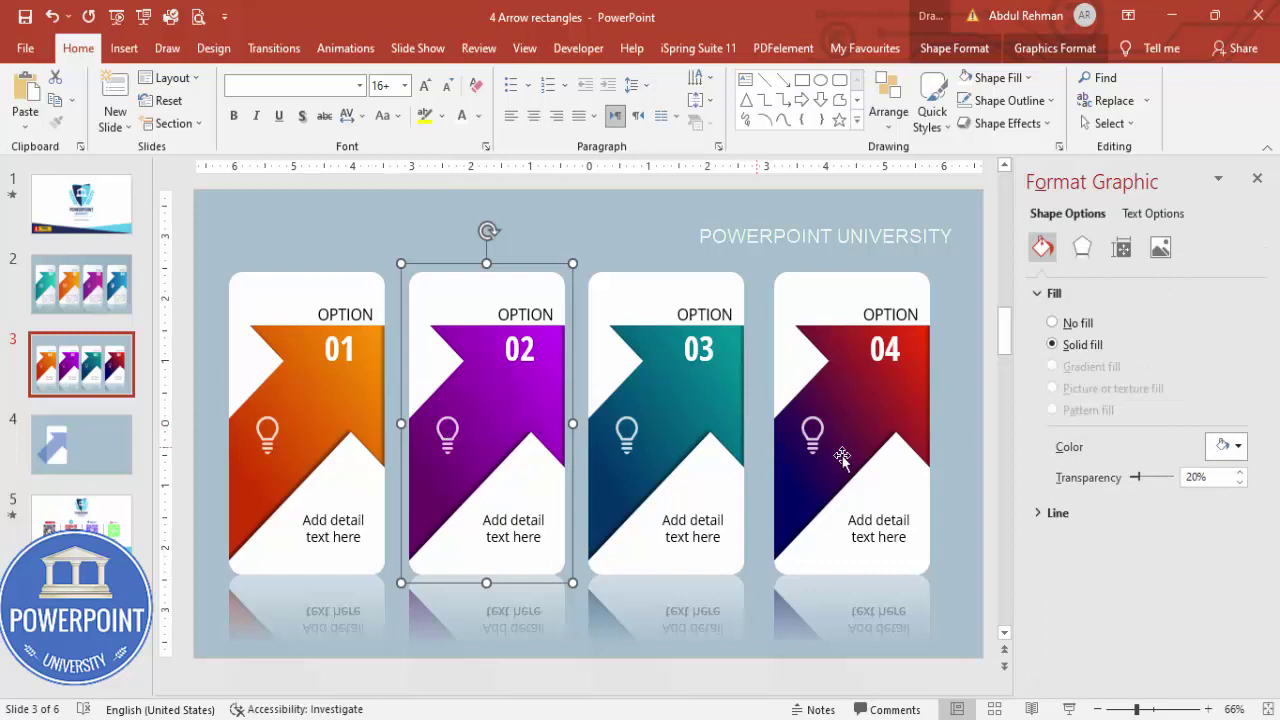
click(789, 240)
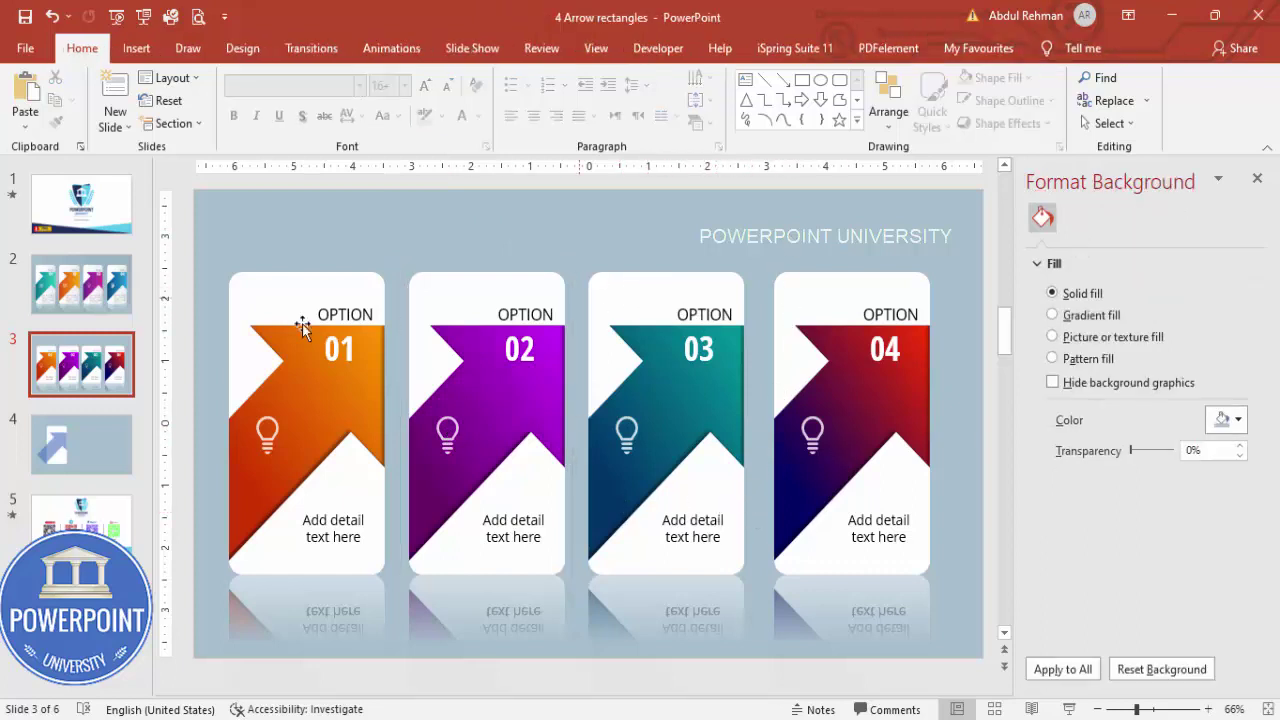
click(360, 286)
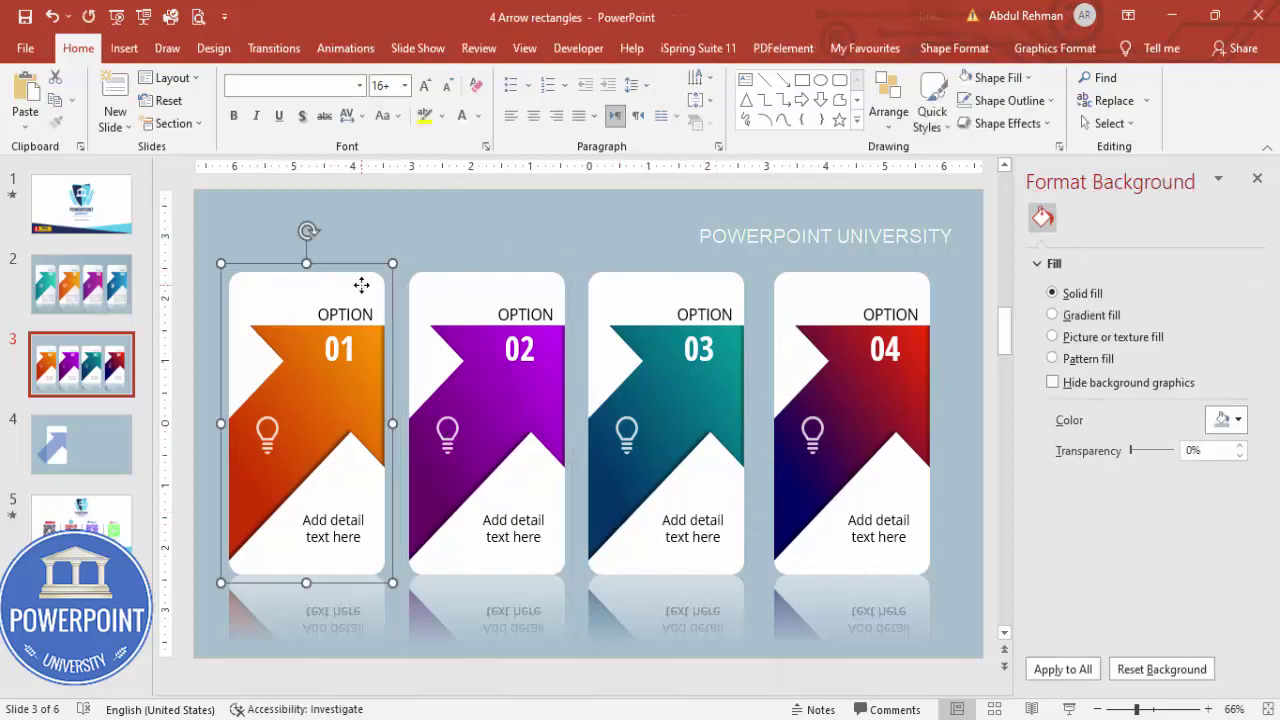
- Select all four cards and apply the Fly In animation
shift+click(503, 286)
shift+click(651, 286)
shift+click(838, 288)
click(1257, 178)
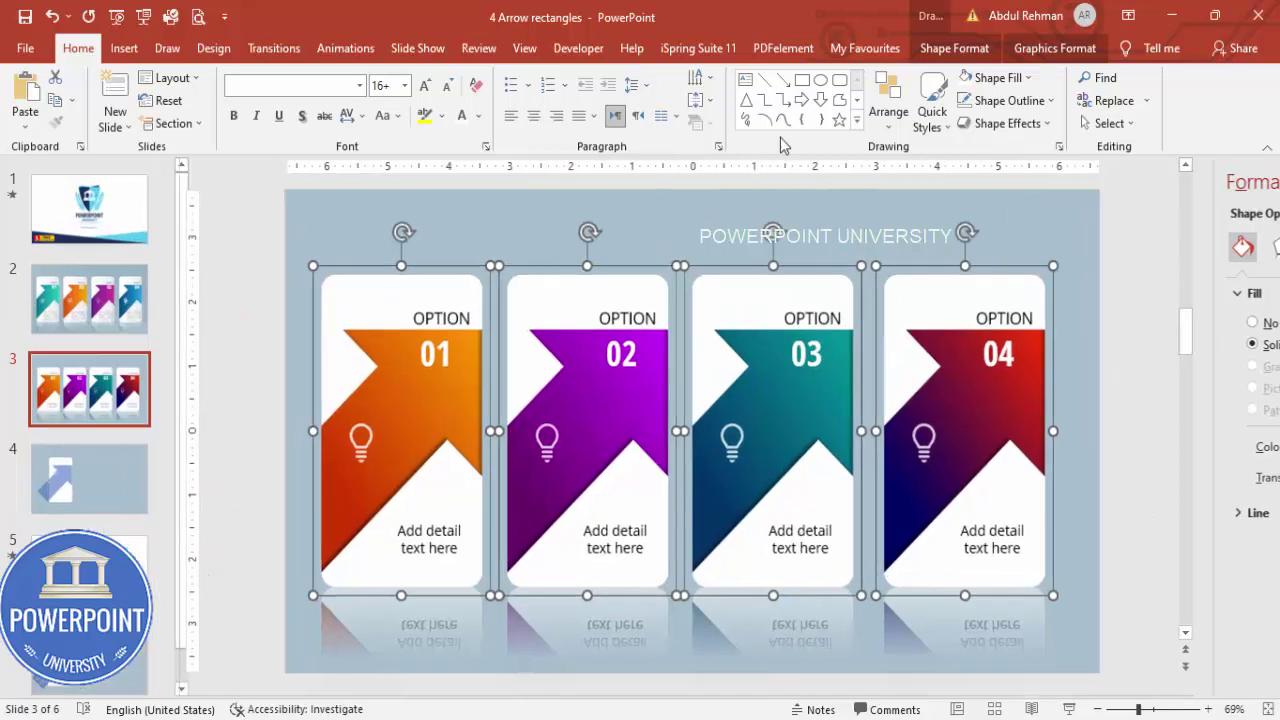
click(345, 48)
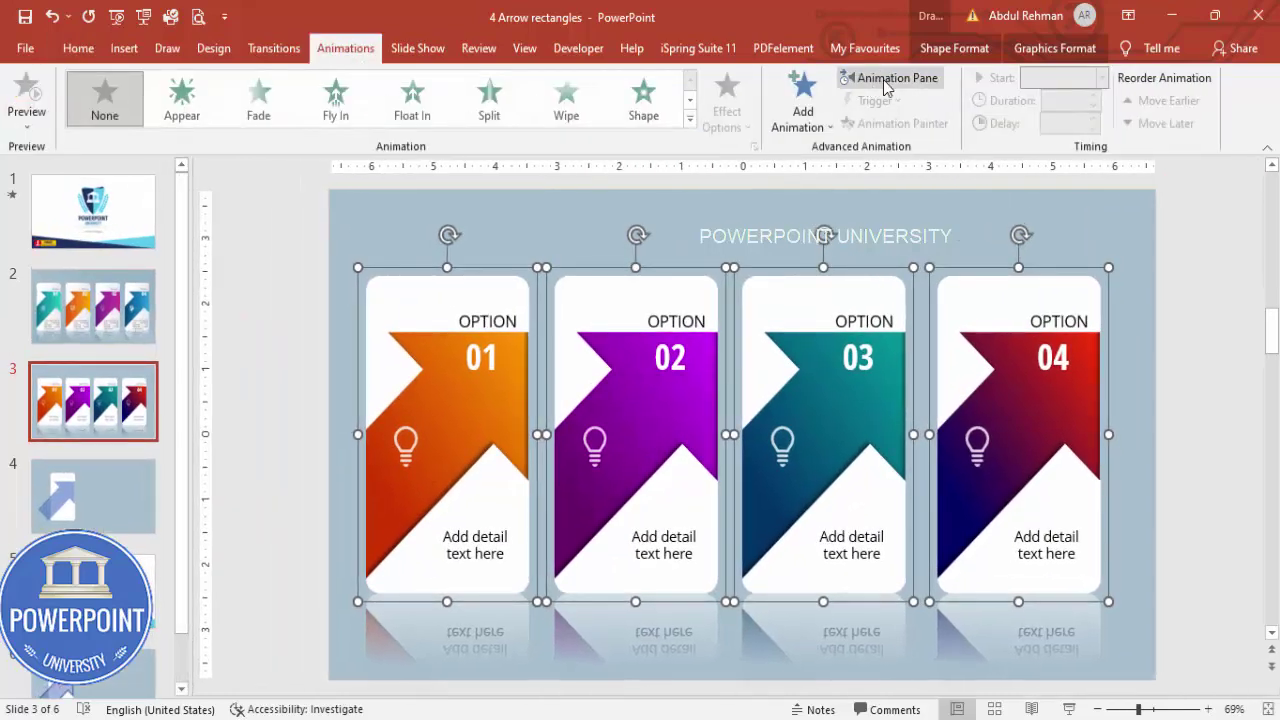
click(893, 80)
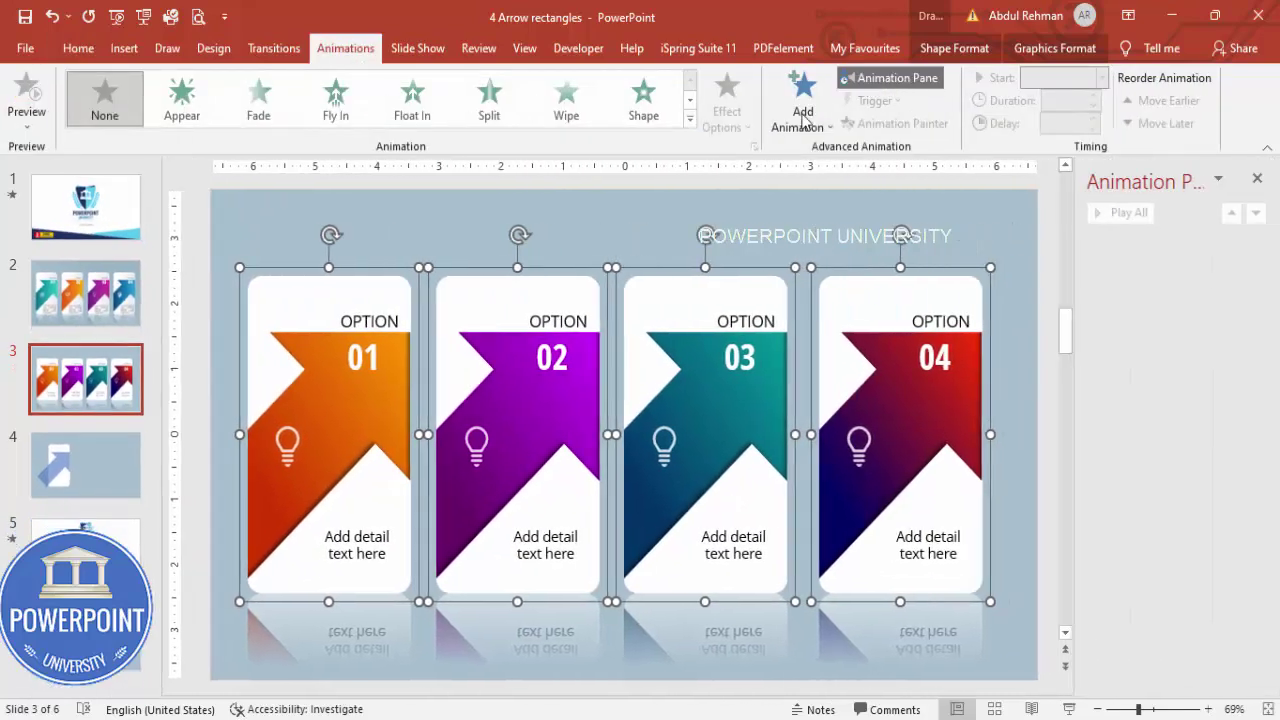
click(338, 113)
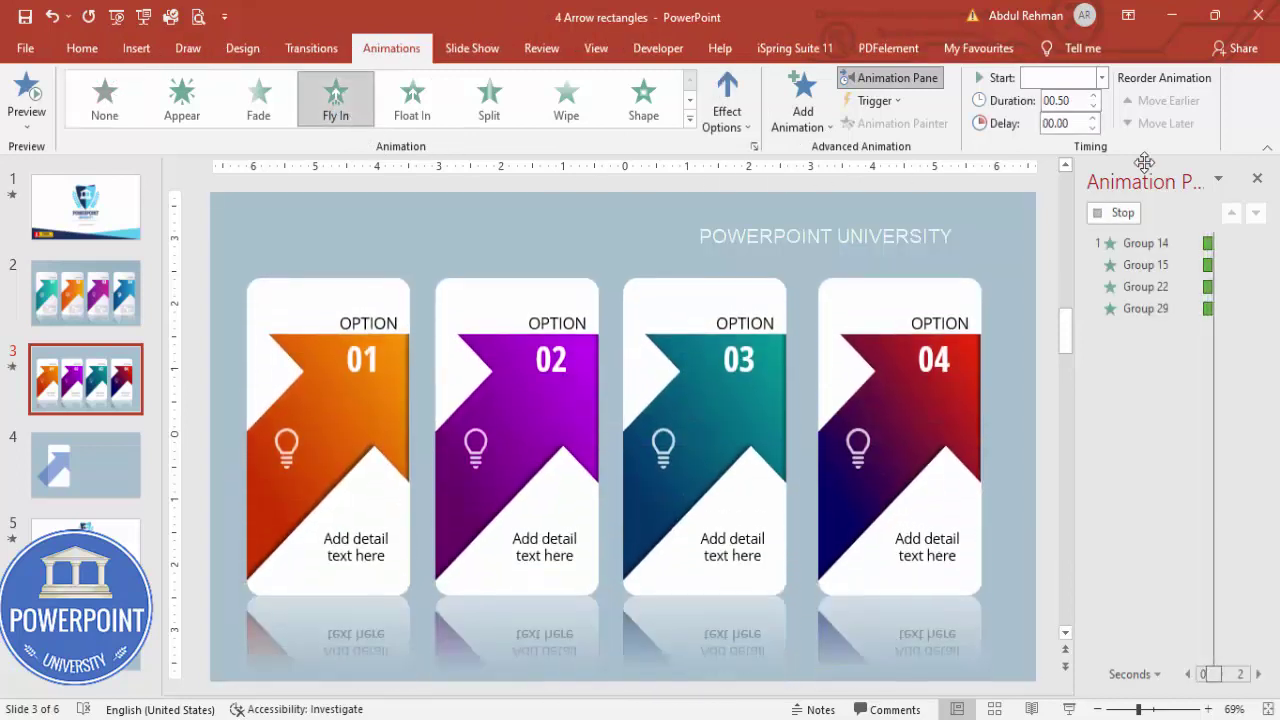
- Make each card fly in On Click with a 0.24 sec bounce end
click(1101, 77)
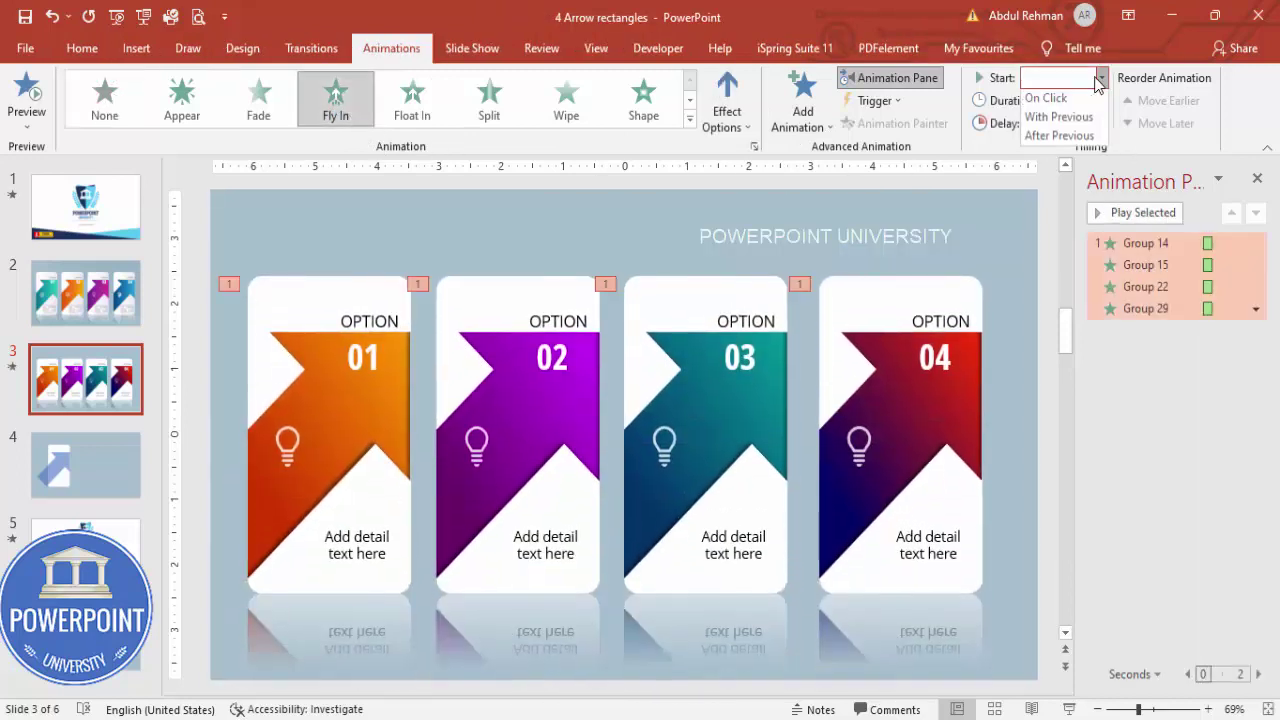
click(1050, 100)
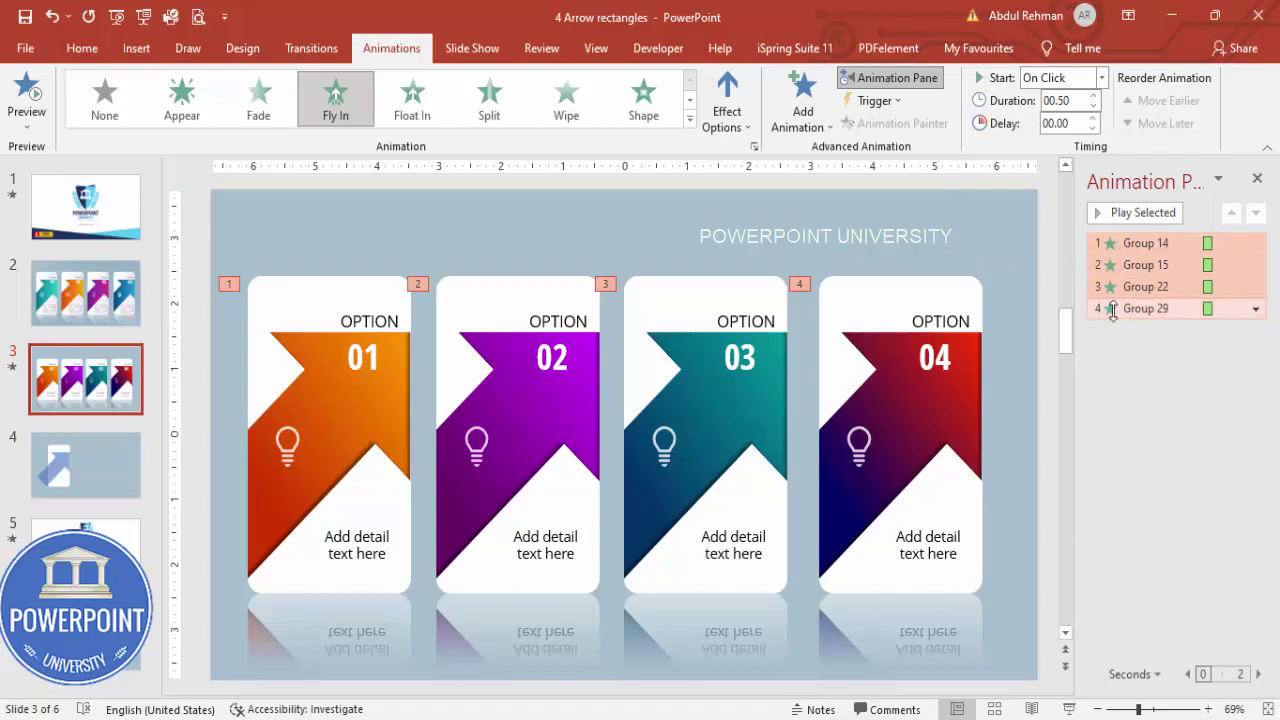
right_click(1100, 290)
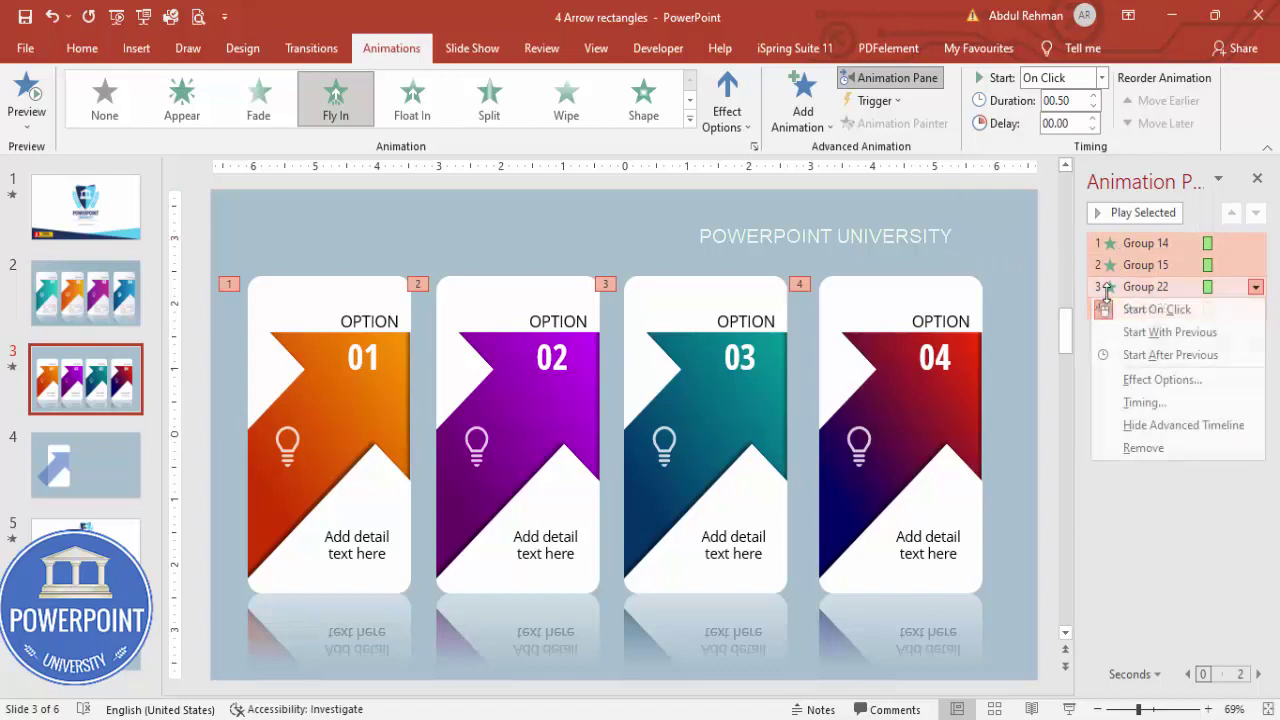
click(1178, 384)
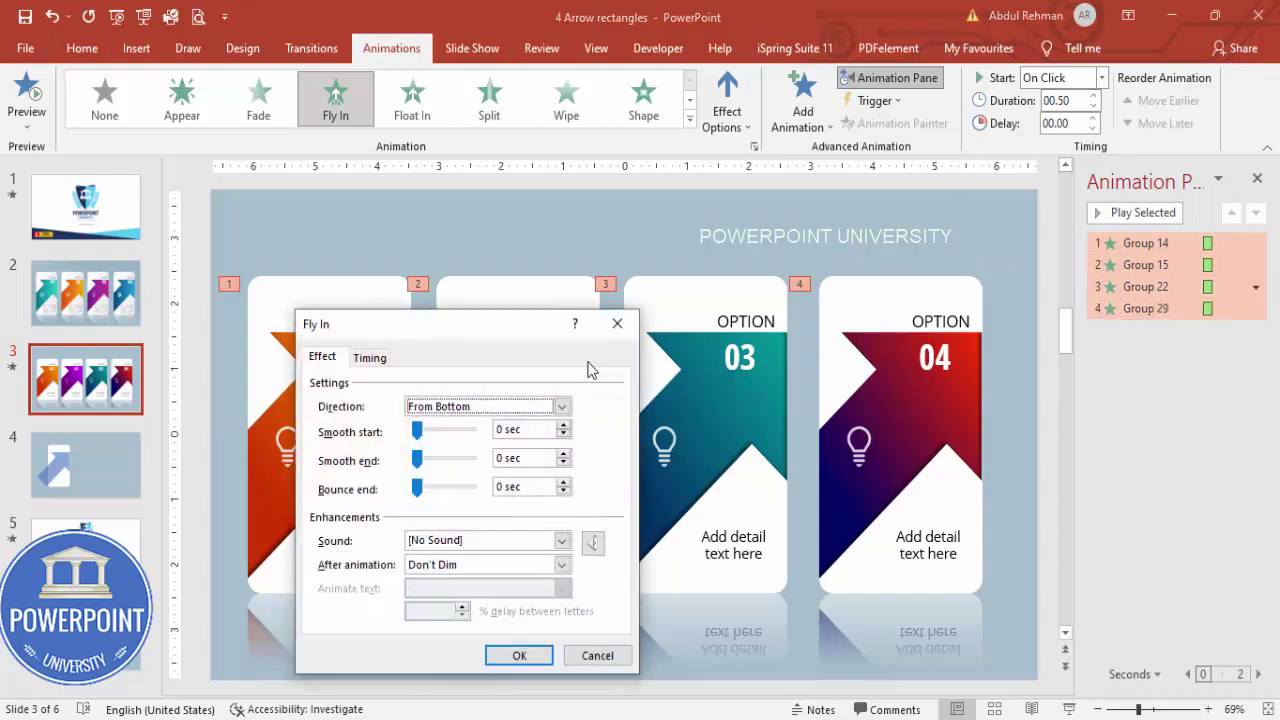
drag(415, 496, 441, 494)
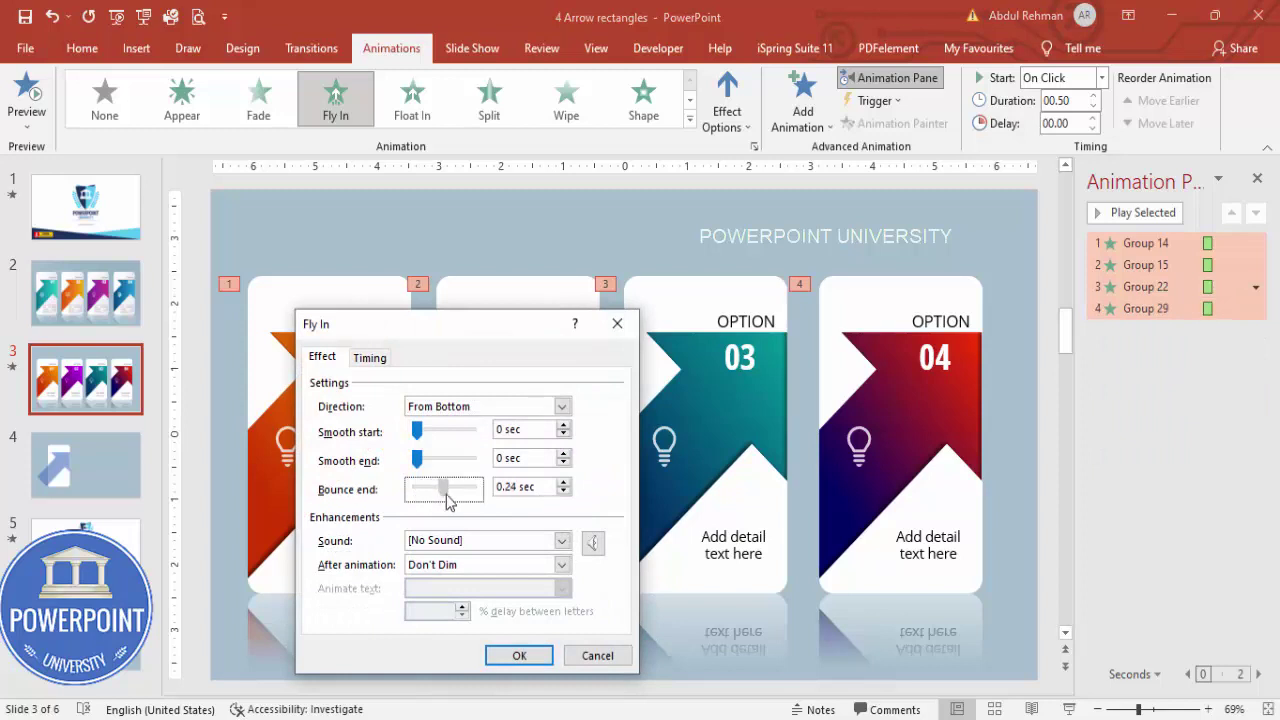
click(519, 655)
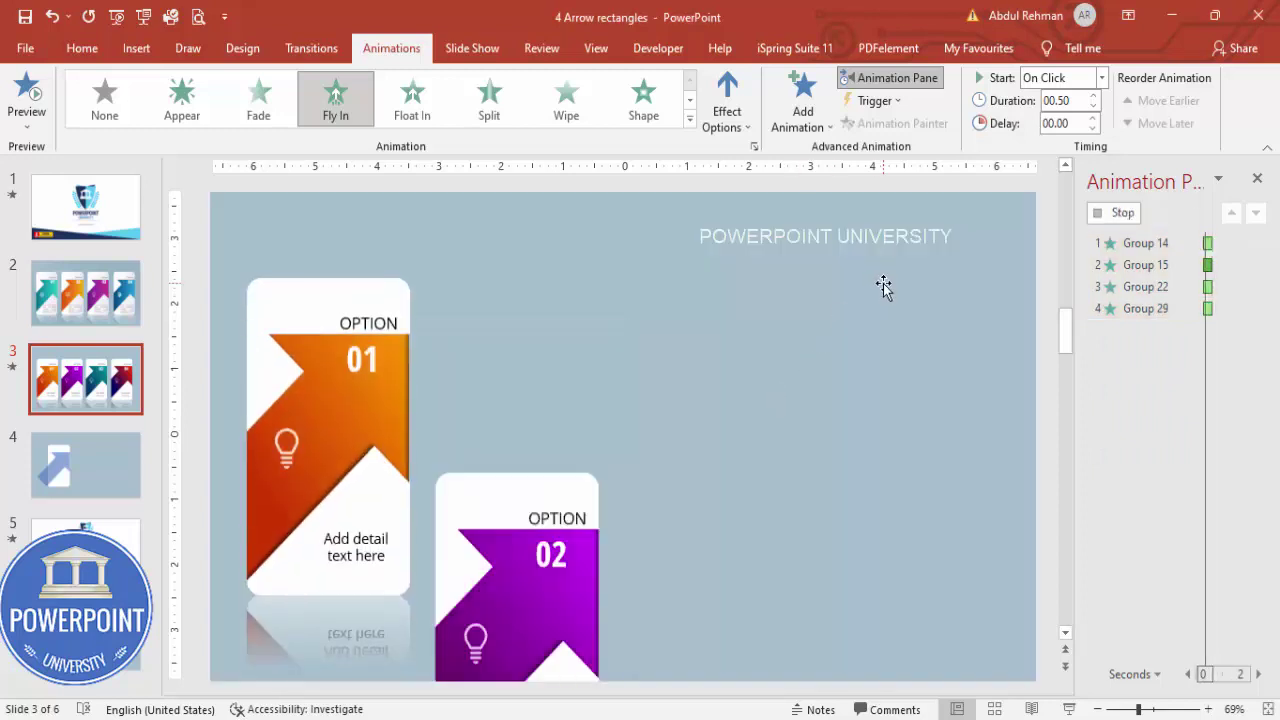